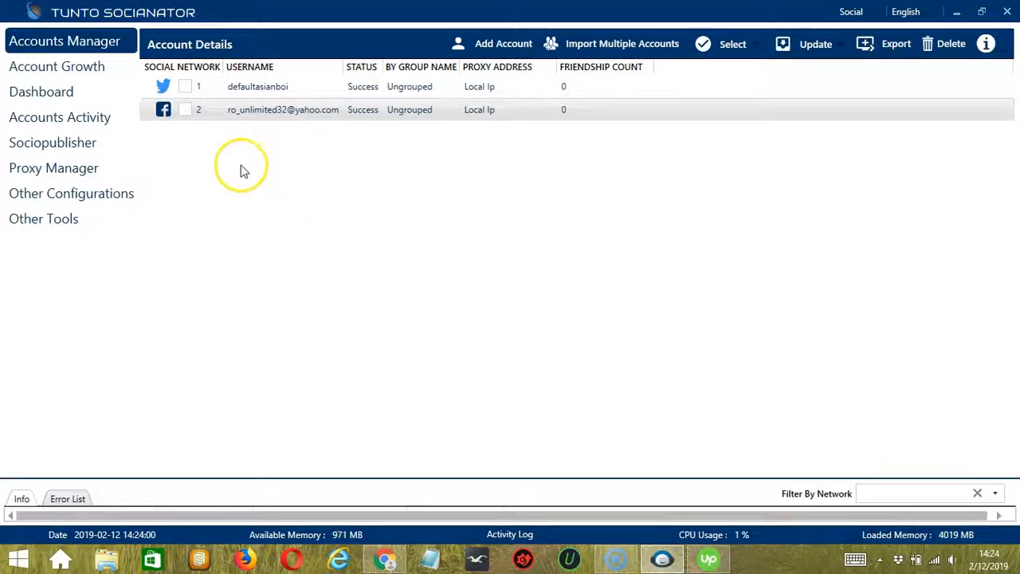
Open the tools for the Facebook account and show the Brodcast Message configuration
{"action": "right_click", "coordinate": [248, 109]}
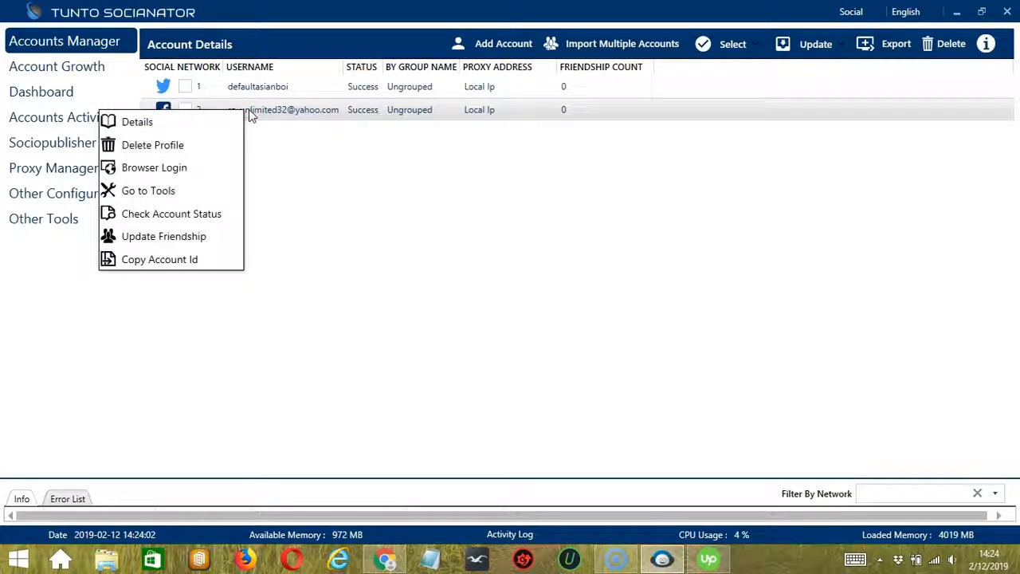
{"action": "left_click", "coordinate": [168, 192]}
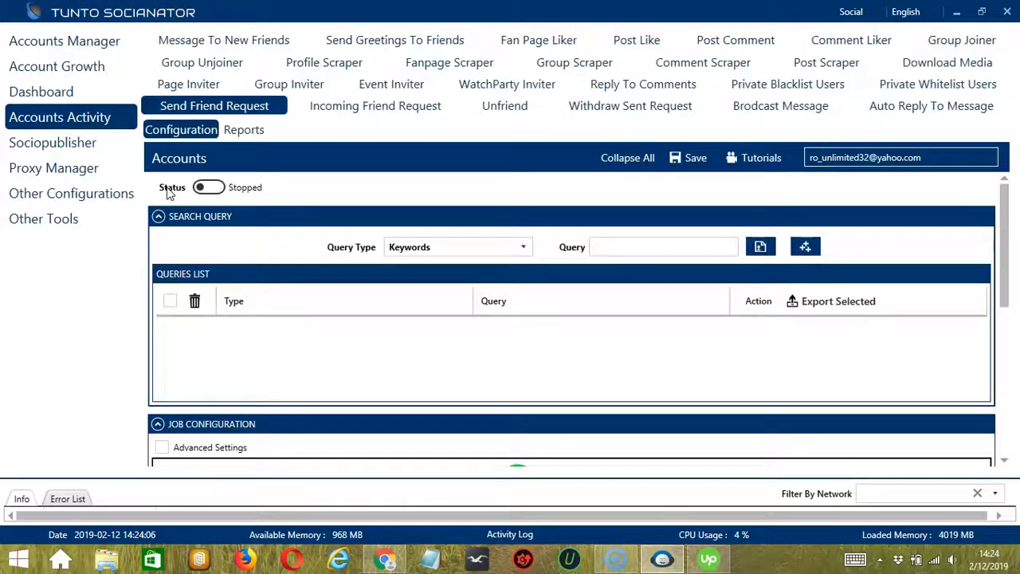
{"action": "left_click", "coordinate": [210, 184]}
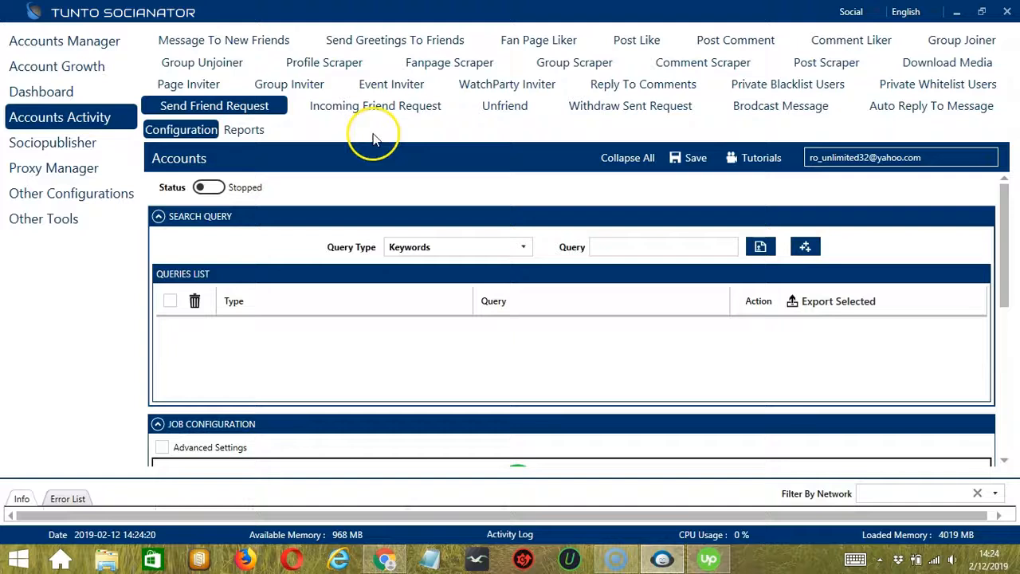
{"action": "left_click", "coordinate": [757, 109]}
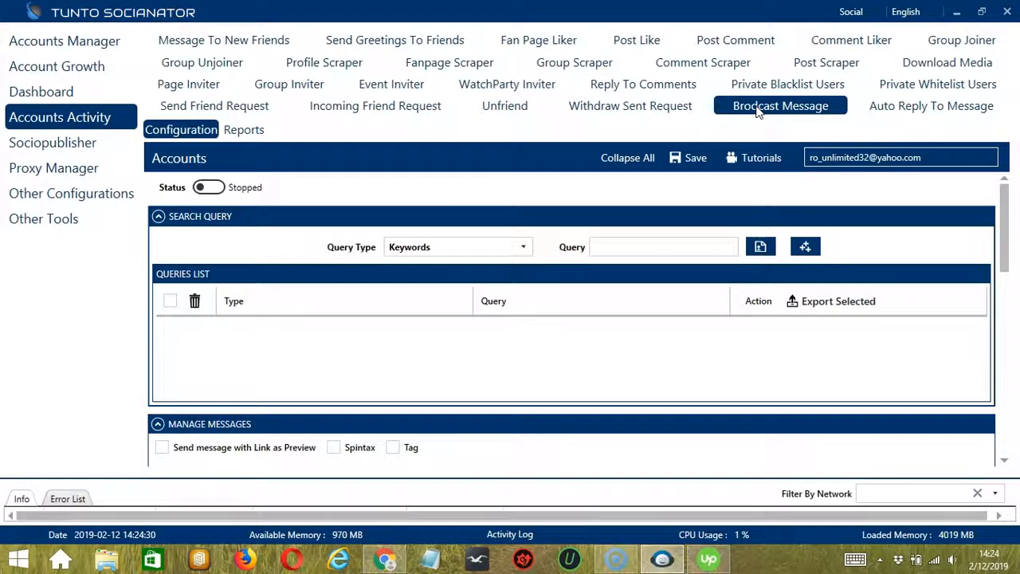
{"action": "left_click", "coordinate": [731, 110]}
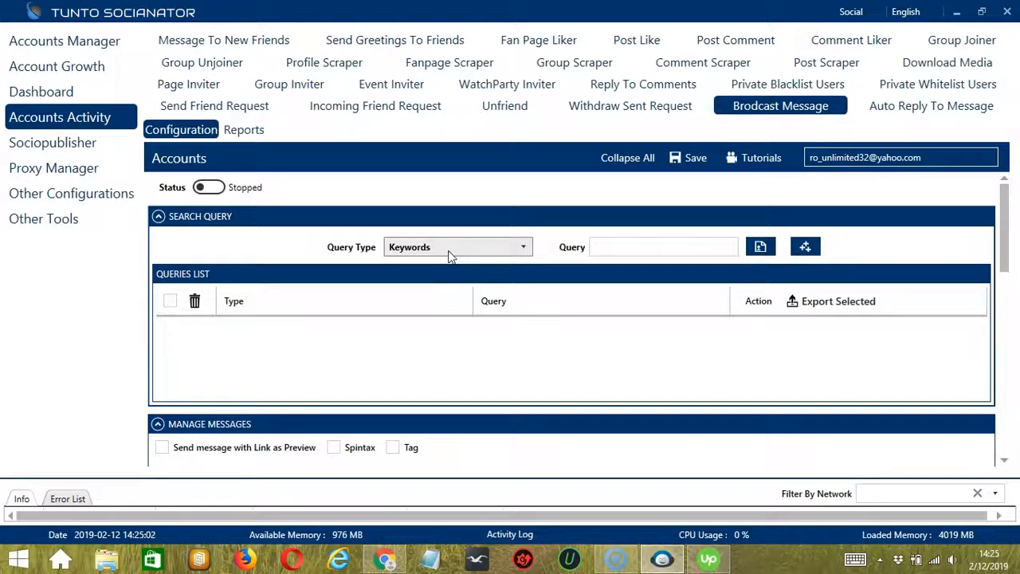
{"action": "left_click", "coordinate": [523, 247]}
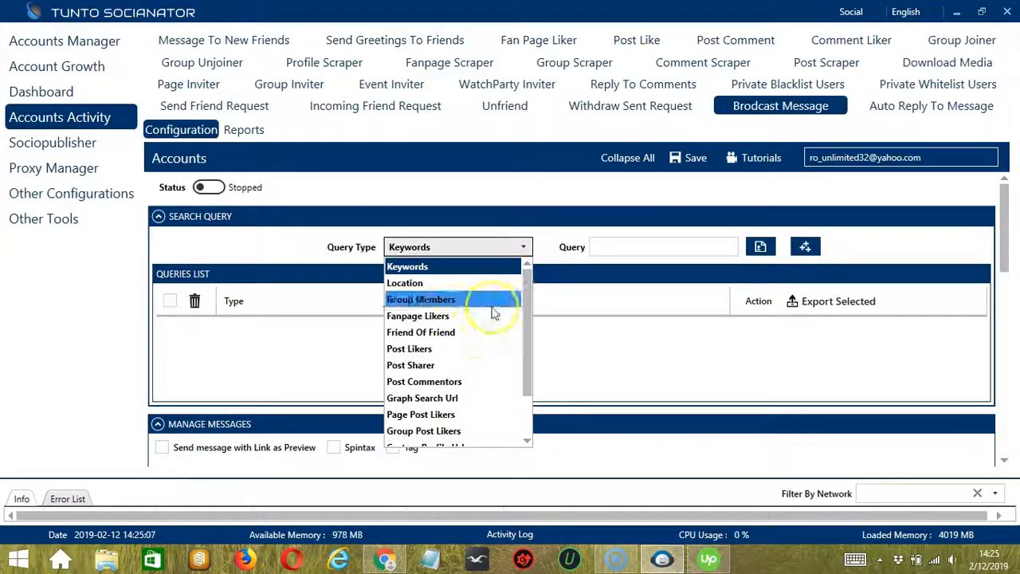
{"action": "left_click", "coordinate": [556, 247]}
{"action": "left_click", "coordinate": [605, 248]}
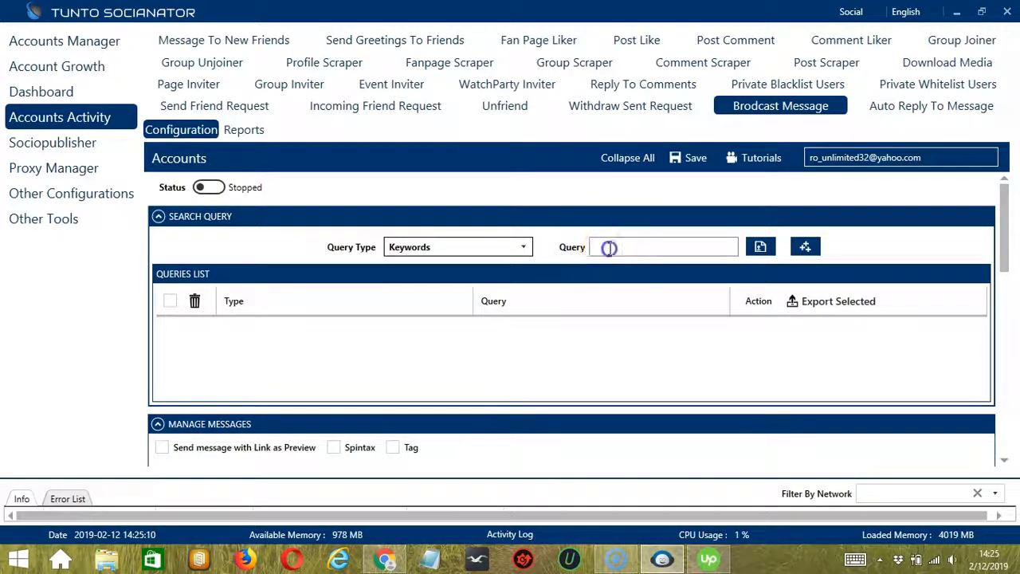
{"action": "left_click", "coordinate": [760, 248]}
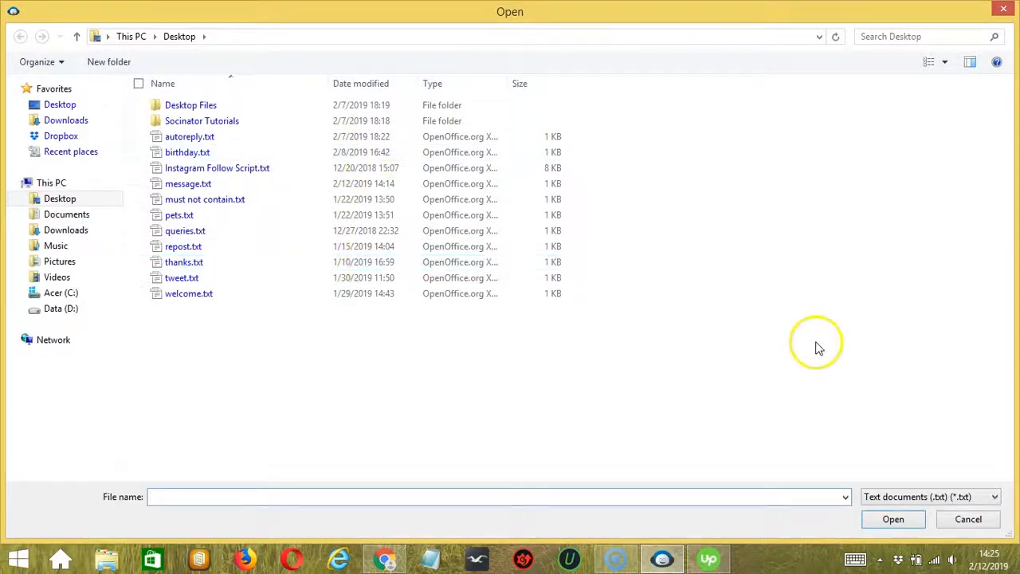
{"action": "left_click", "coordinate": [966, 519]}
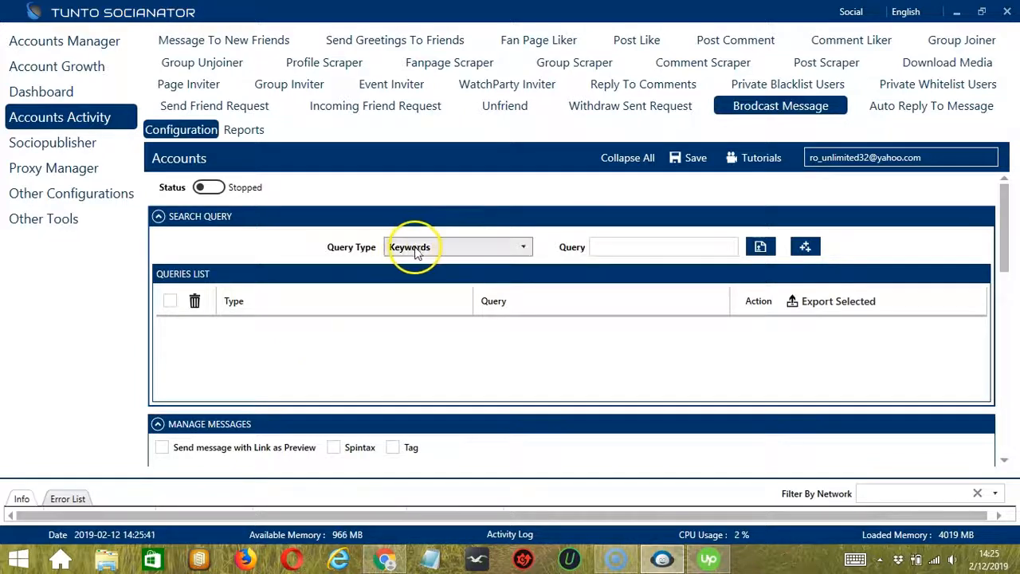
Add a Keywords search query for "James Bond" to the queries list
{"action": "left_click", "coordinate": [666, 245]}
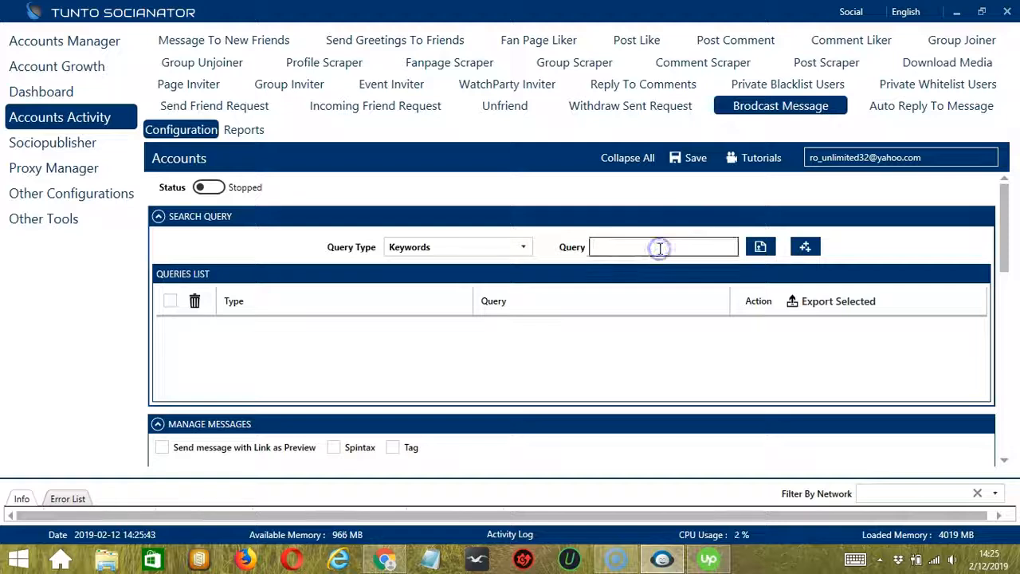
{"action": "type", "text": "James Bond"}
{"action": "left_click", "coordinate": [807, 247]}
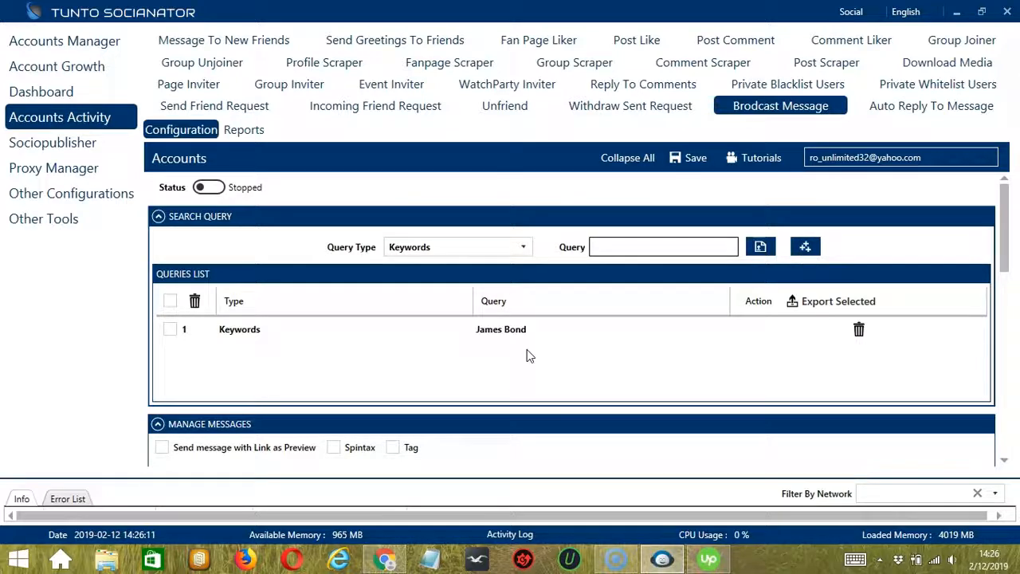
{"action": "left_click", "coordinate": [500, 352]}
Add a Location search query for "London" to the queries list
{"action": "left_click", "coordinate": [520, 247]}
{"action": "left_click", "coordinate": [434, 284]}
{"action": "left_click", "coordinate": [684, 244]}
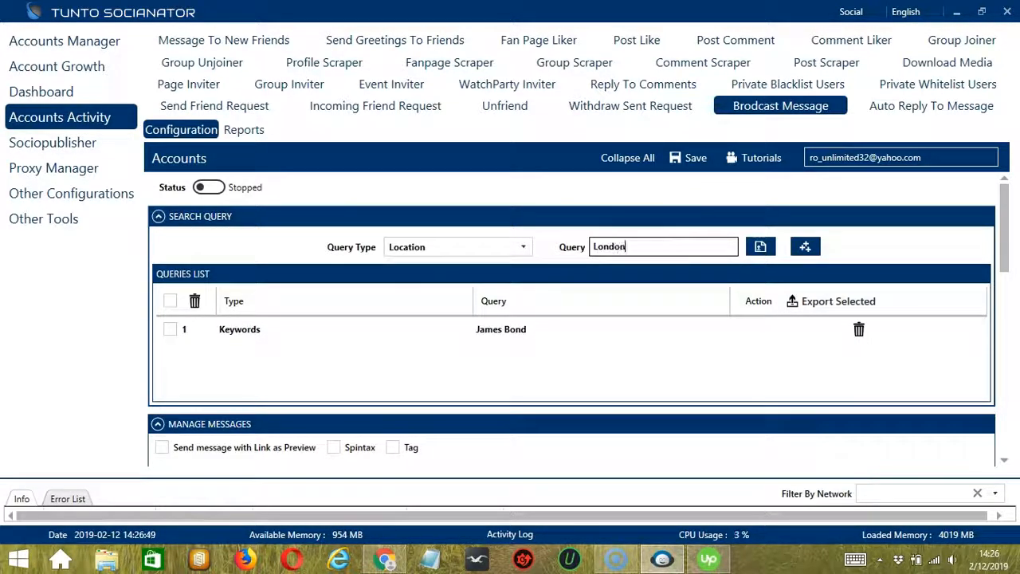
{"action": "left_click", "coordinate": [804, 246]}
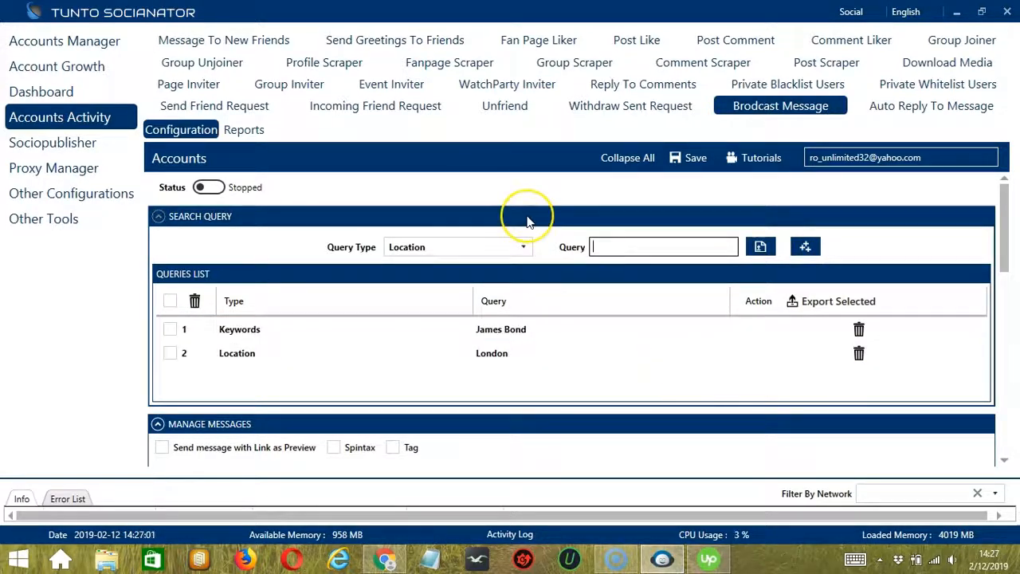
Add a Group Members query using the URL of the "How To Draw Manga | Anime Tips" Facebook group, copied from Chrome
{"action": "left_click", "coordinate": [522, 247]}
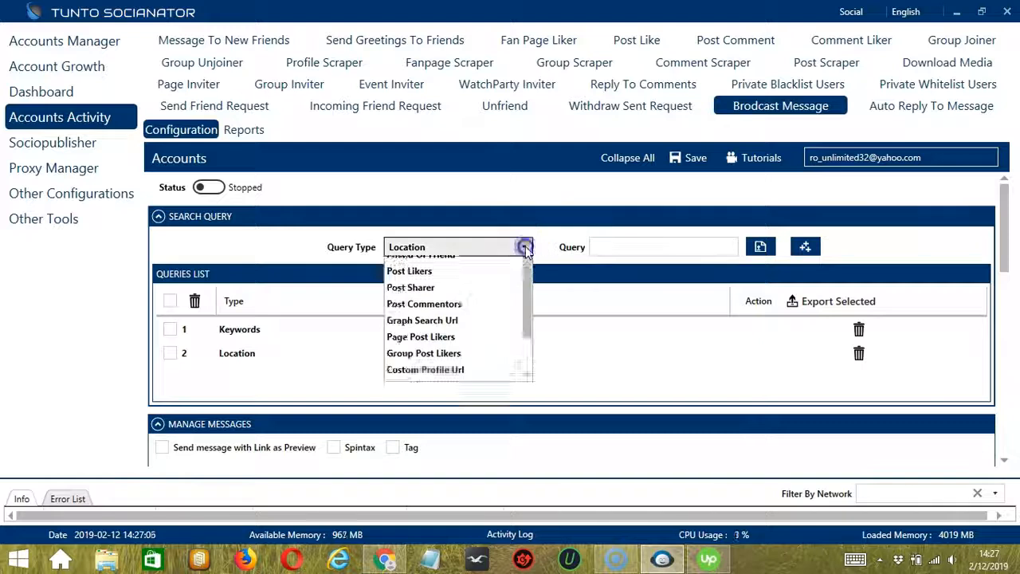
{"action": "left_click", "coordinate": [471, 297]}
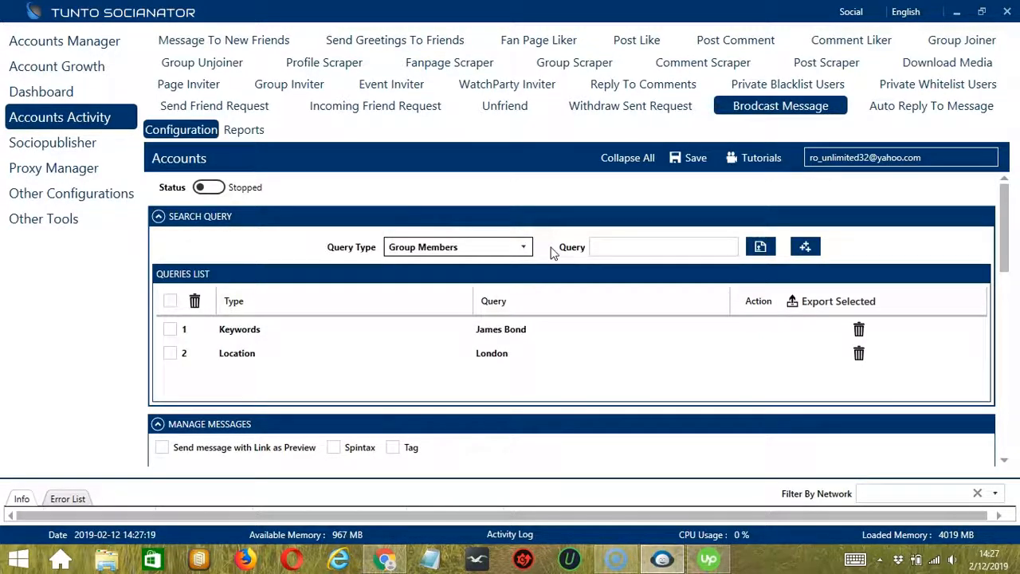
{"action": "left_click", "coordinate": [385, 559]}
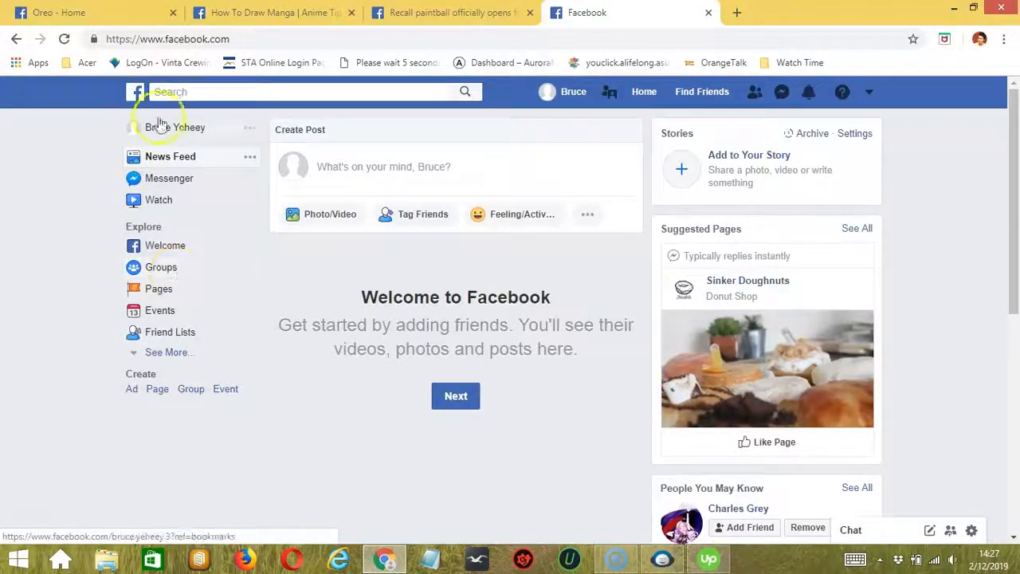
{"action": "left_click", "coordinate": [287, 13]}
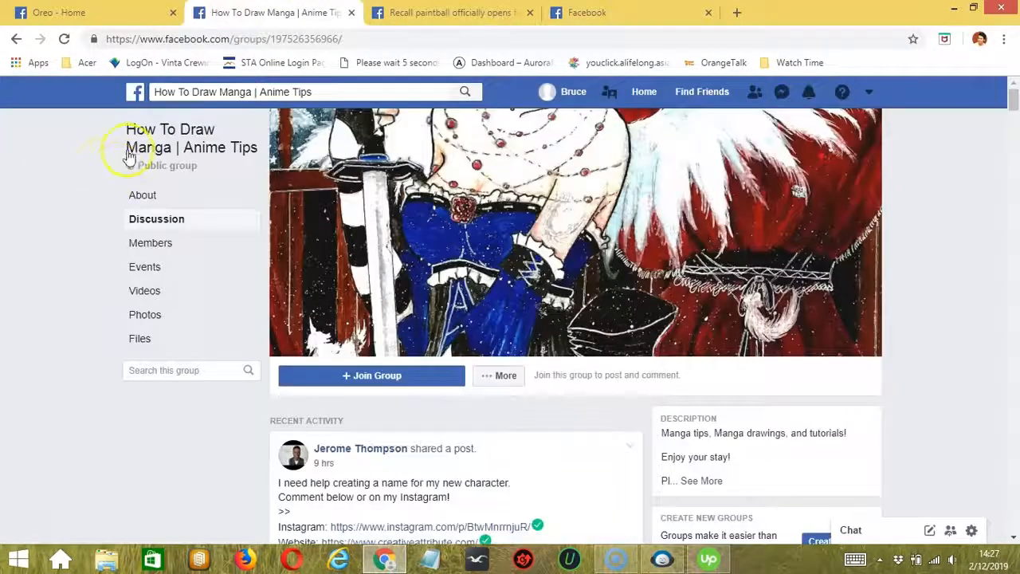
{"action": "left_click", "coordinate": [257, 39]}
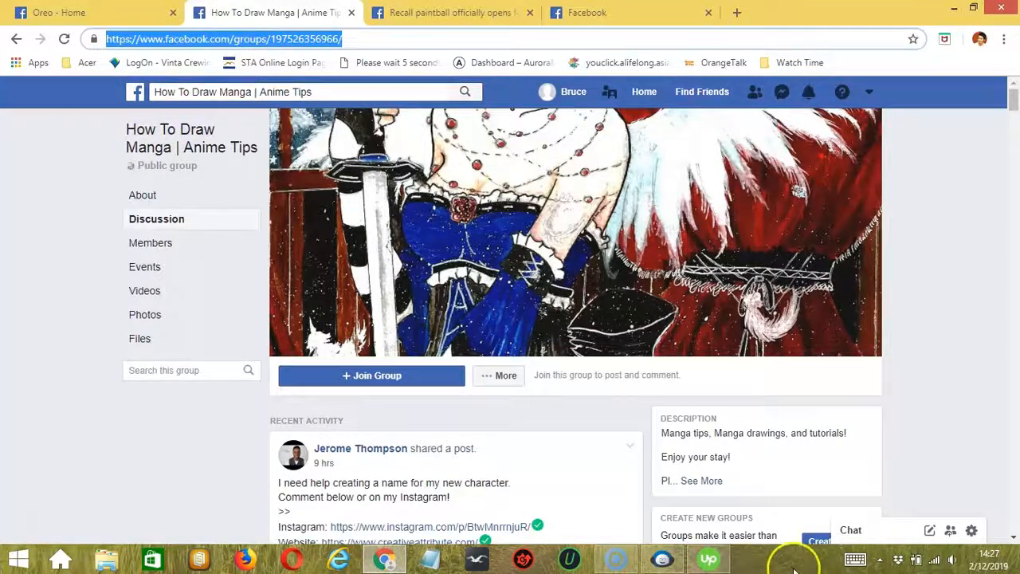
{"action": "left_click", "coordinate": [662, 559]}
{"action": "left_click", "coordinate": [696, 247]}
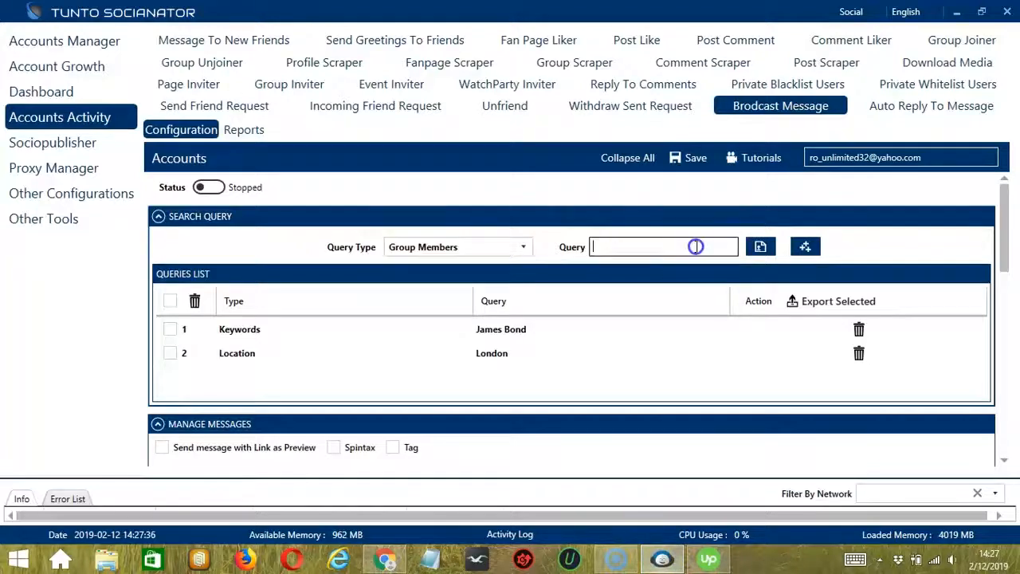
{"action": "key", "text": "ctrl+v"}
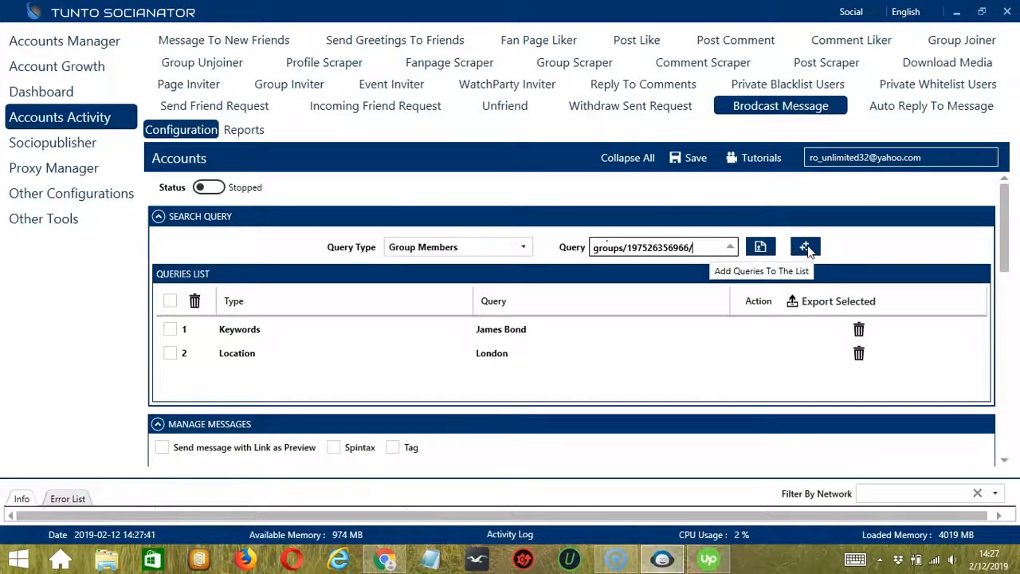
{"action": "left_click", "coordinate": [805, 247]}
{"action": "left_click", "coordinate": [586, 384]}
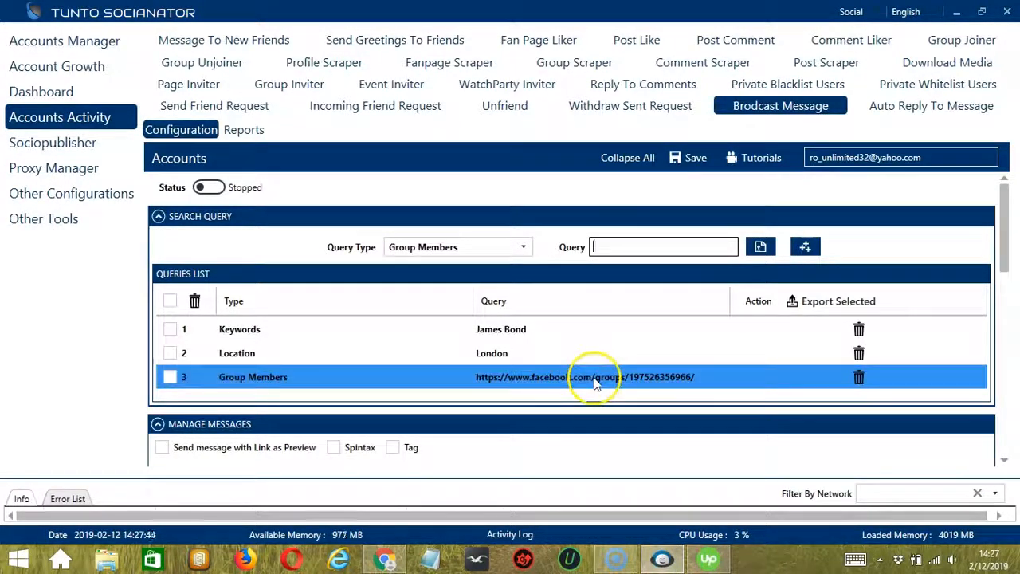
{"action": "left_click", "coordinate": [450, 247]}
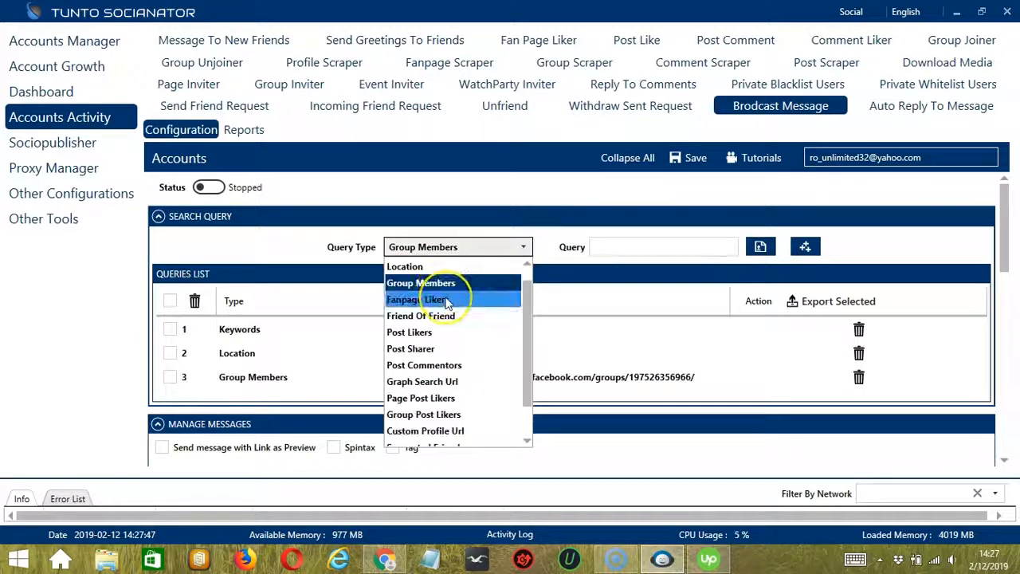
{"action": "left_click", "coordinate": [448, 300]}
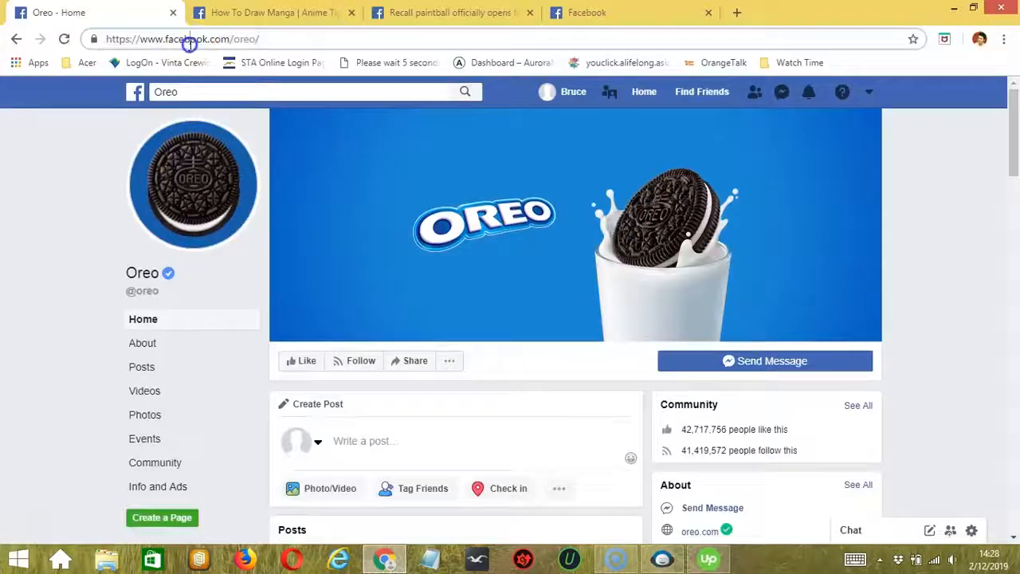
{"action": "left_click", "coordinate": [187, 46]}
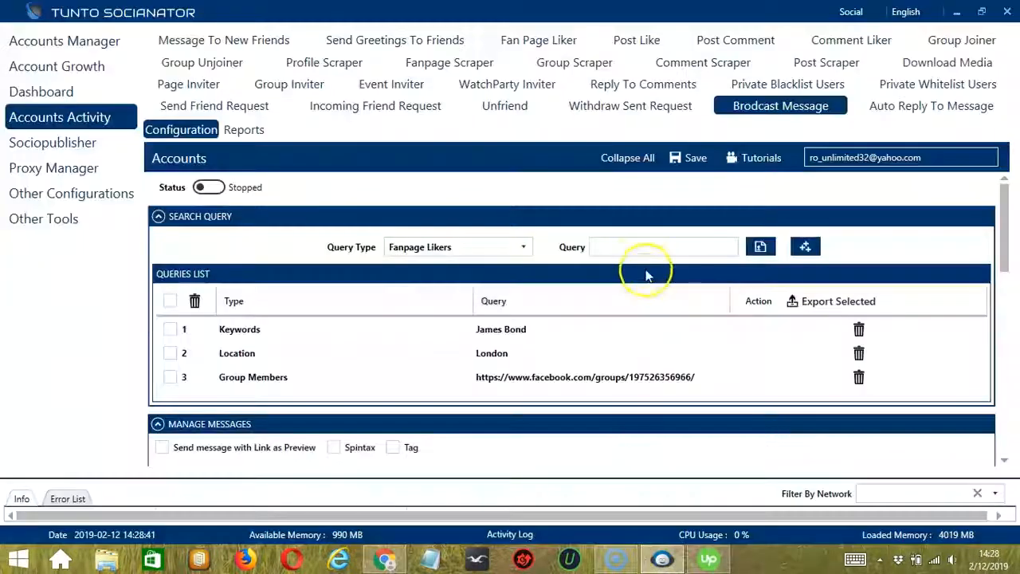
{"action": "left_click", "coordinate": [641, 248]}
{"action": "type", "text": "oreo/"}
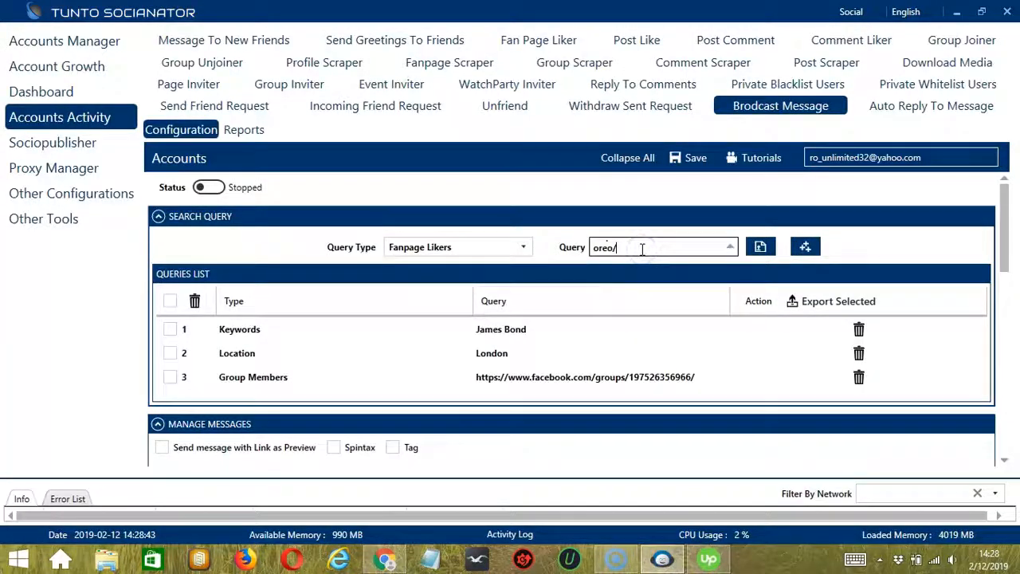
{"action": "left_click", "coordinate": [807, 247]}
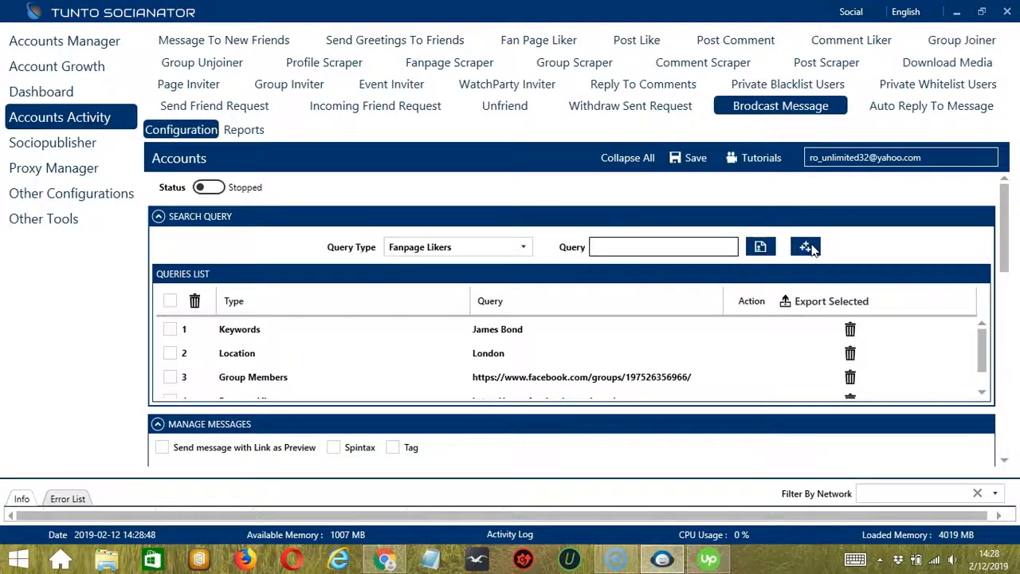
{"action": "left_click", "coordinate": [701, 360]}
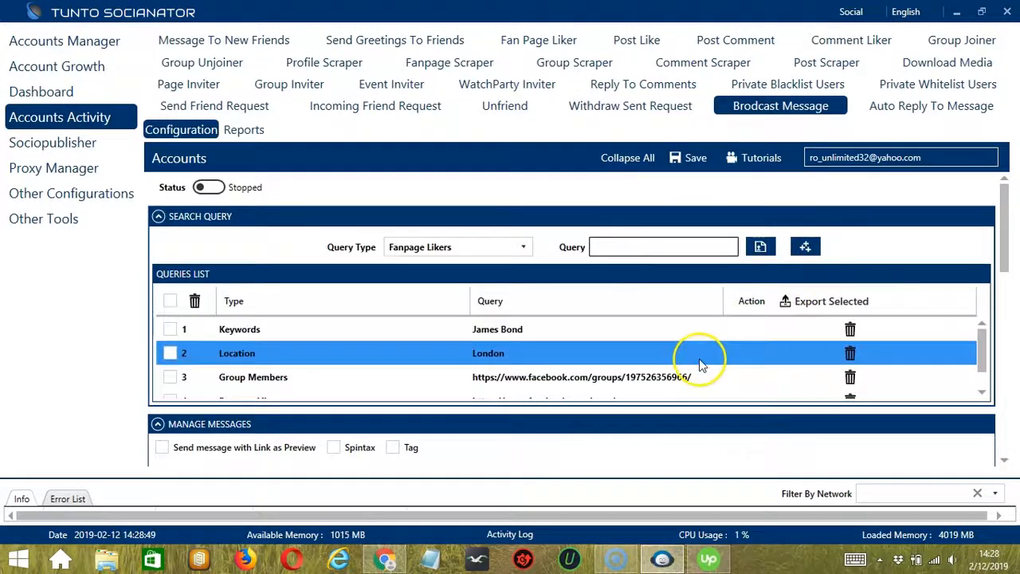
Add a Friend Of Friend query with the URL of the personal Facebook profile open in Chrome
{"action": "left_click", "coordinate": [520, 247]}
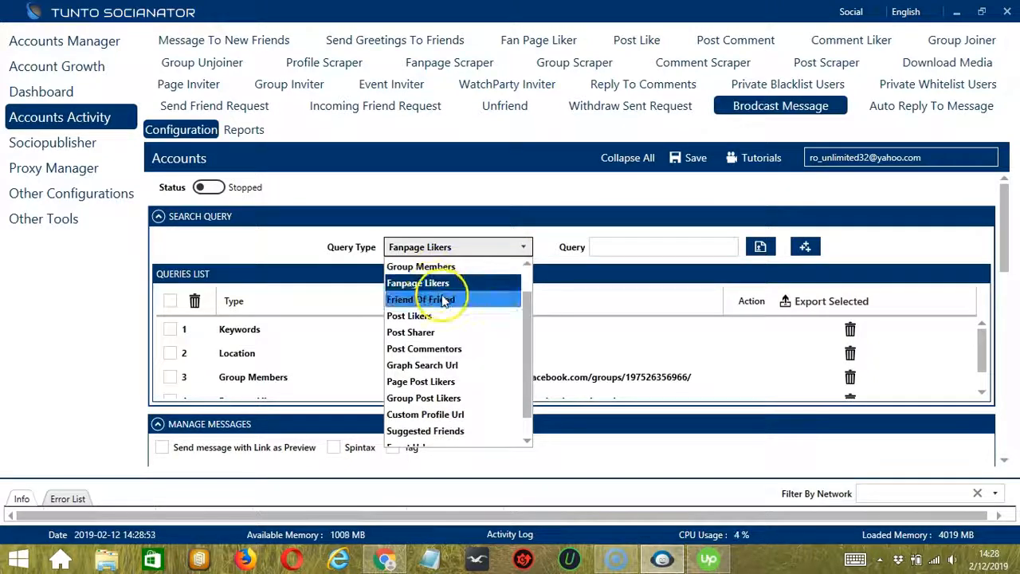
{"action": "left_click", "coordinate": [440, 298]}
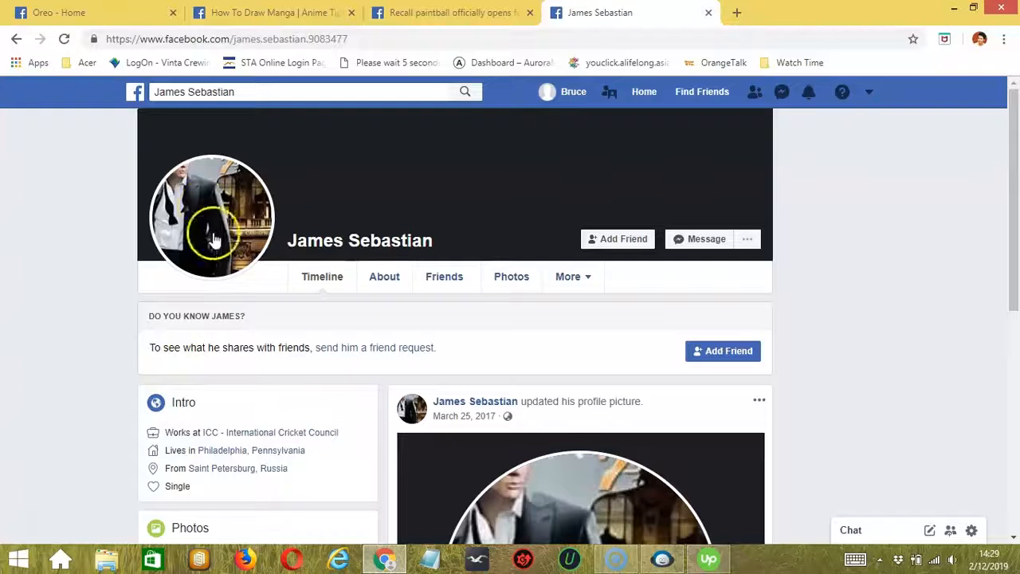
{"action": "left_click", "coordinate": [268, 38]}
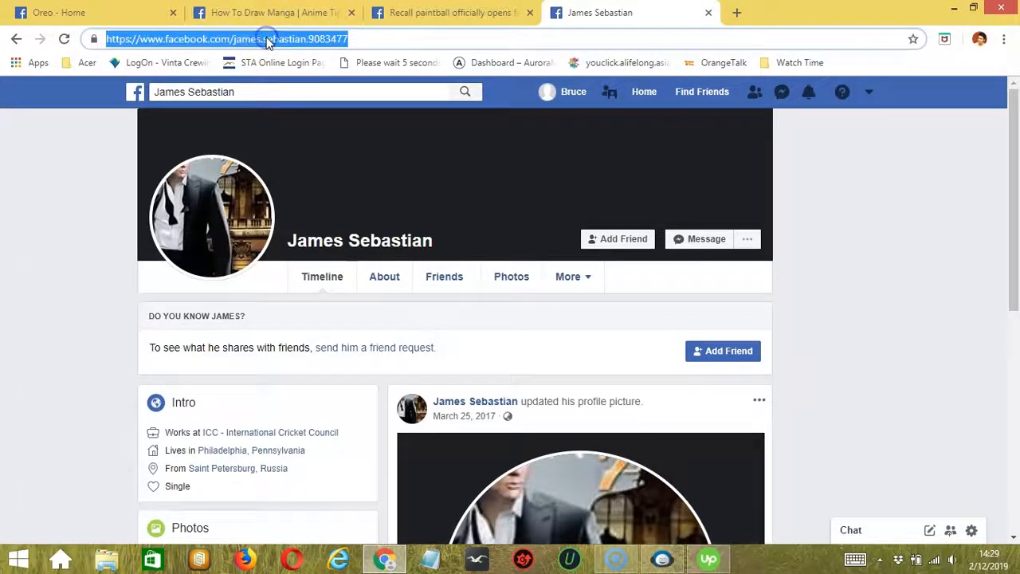
{"action": "key", "text": "alt+Tab"}
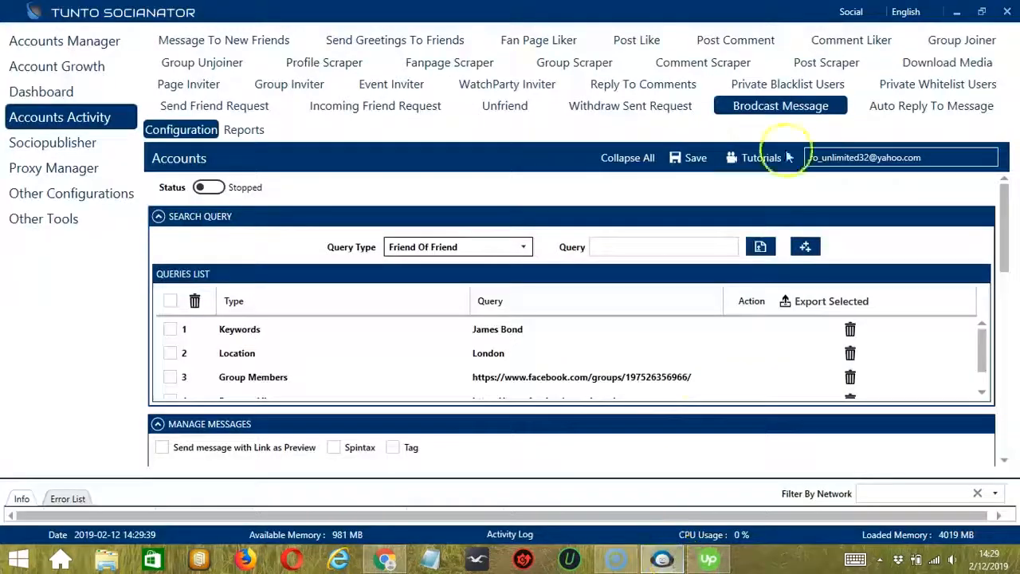
{"action": "left_click", "coordinate": [648, 249]}
{"action": "key", "text": "ctrl+v"}
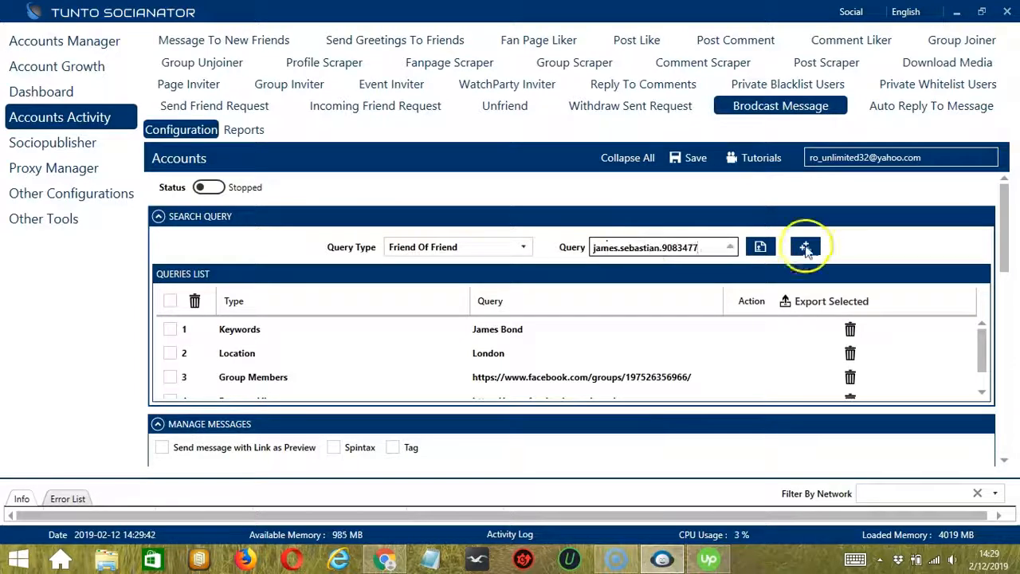
{"action": "left_click", "coordinate": [804, 247]}
{"action": "left_click", "coordinate": [710, 353]}
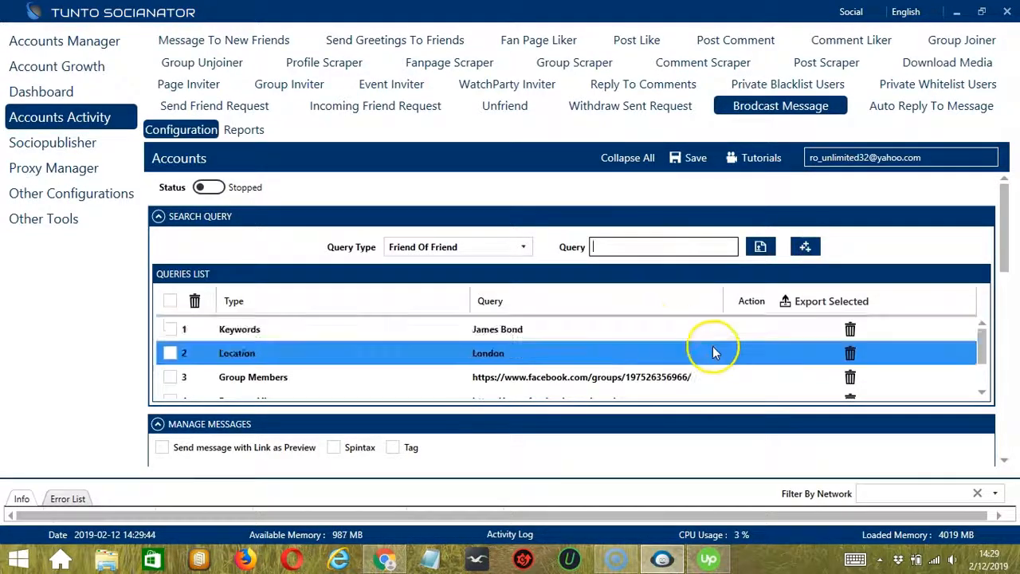
{"action": "left_click", "coordinate": [583, 382]}
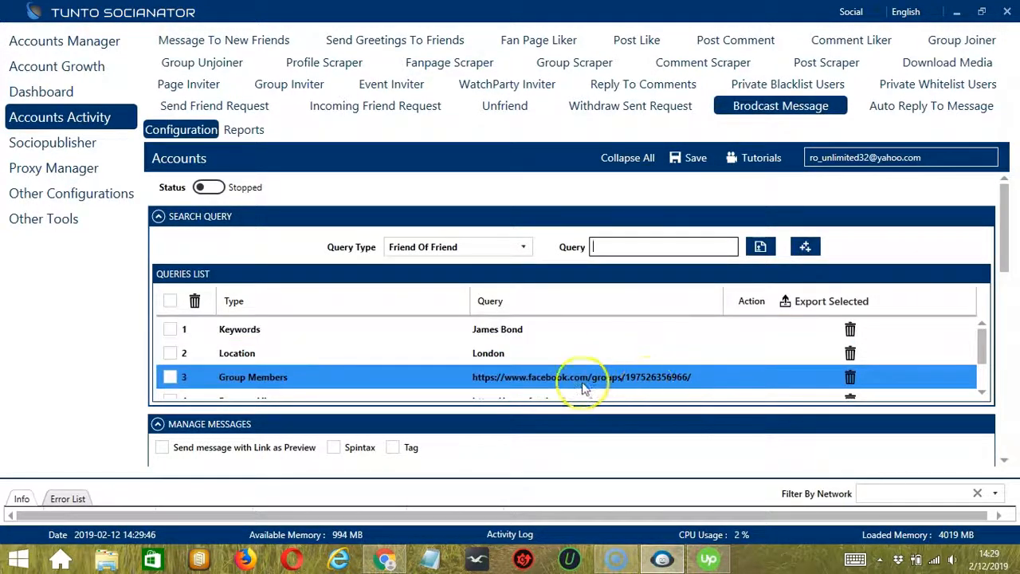
Choose the Post Likers query type and copy the link of Oreo's February 9 Wiz Khalifa post from its Facebook page in Chrome
{"action": "left_click", "coordinate": [524, 246]}
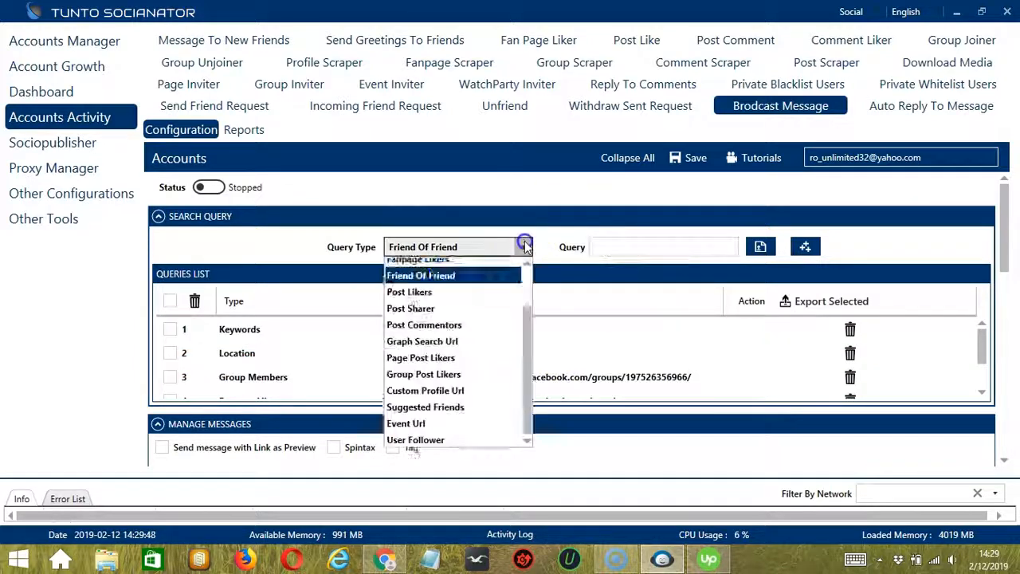
{"action": "left_click", "coordinate": [421, 298]}
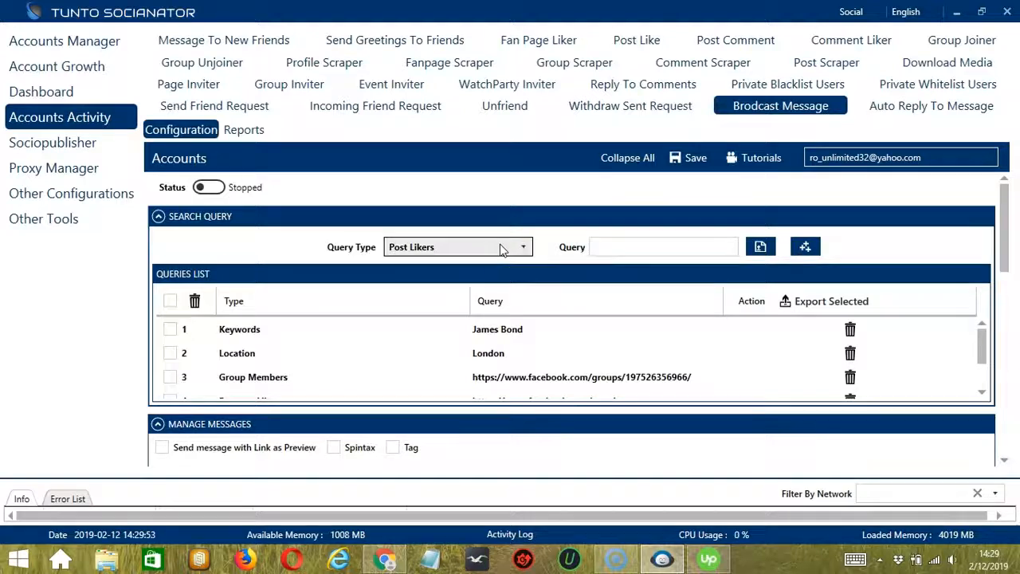
{"action": "mouse_move", "coordinate": [385, 559]}
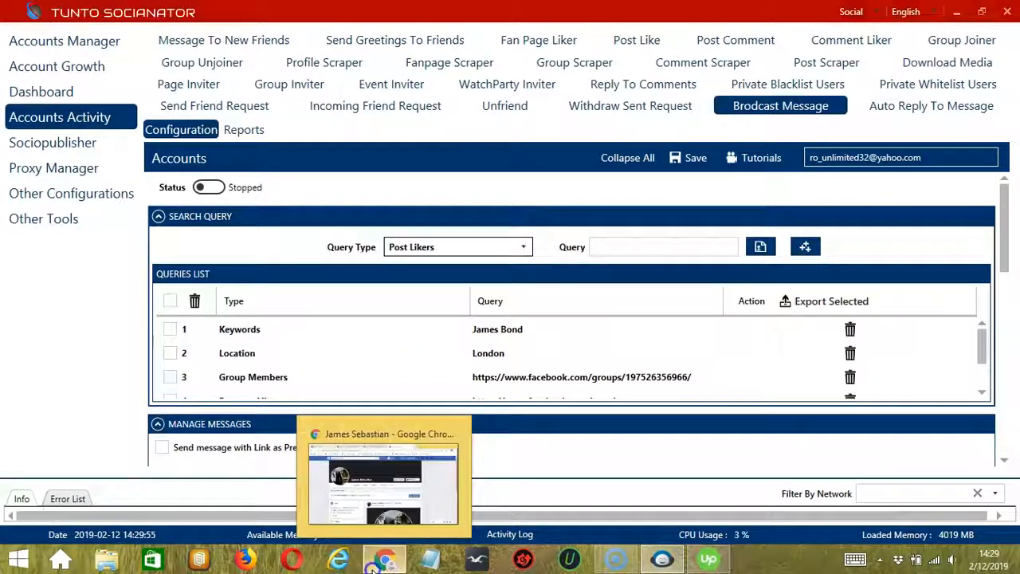
{"action": "left_click", "coordinate": [382, 458]}
{"action": "left_click", "coordinate": [105, 12]}
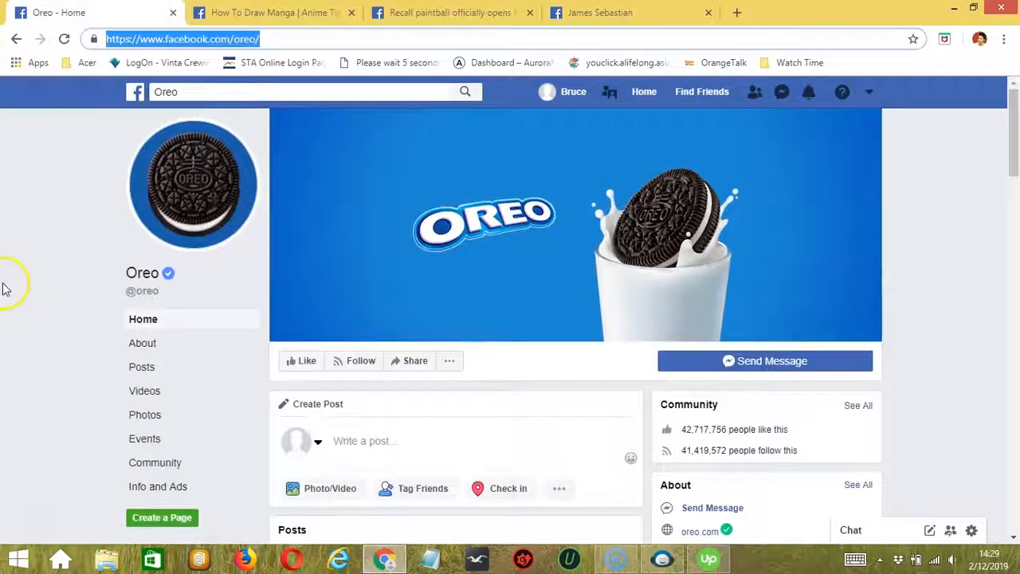
{"action": "scroll", "coordinate": [66, 369], "scroll_direction": "down", "scroll_amount": 3}
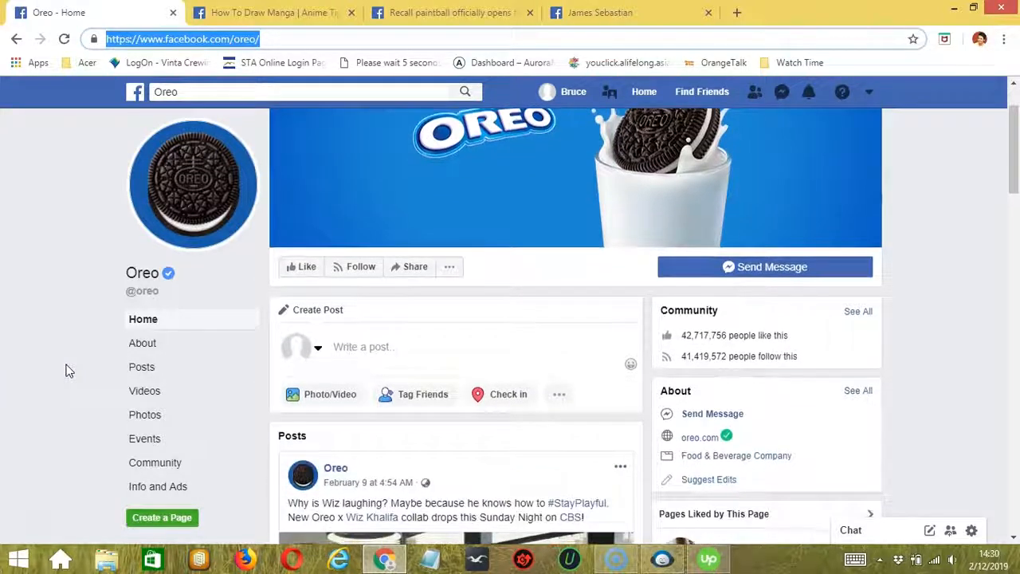
{"action": "scroll", "coordinate": [67, 369], "scroll_direction": "down", "scroll_amount": 1}
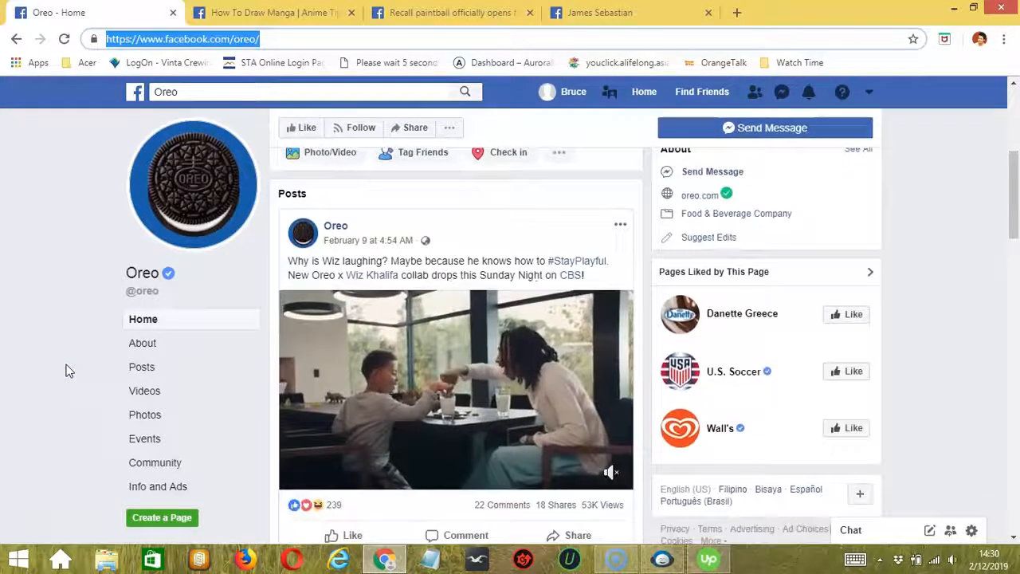
{"action": "left_click", "coordinate": [575, 533]}
{"action": "left_click", "coordinate": [566, 504]}
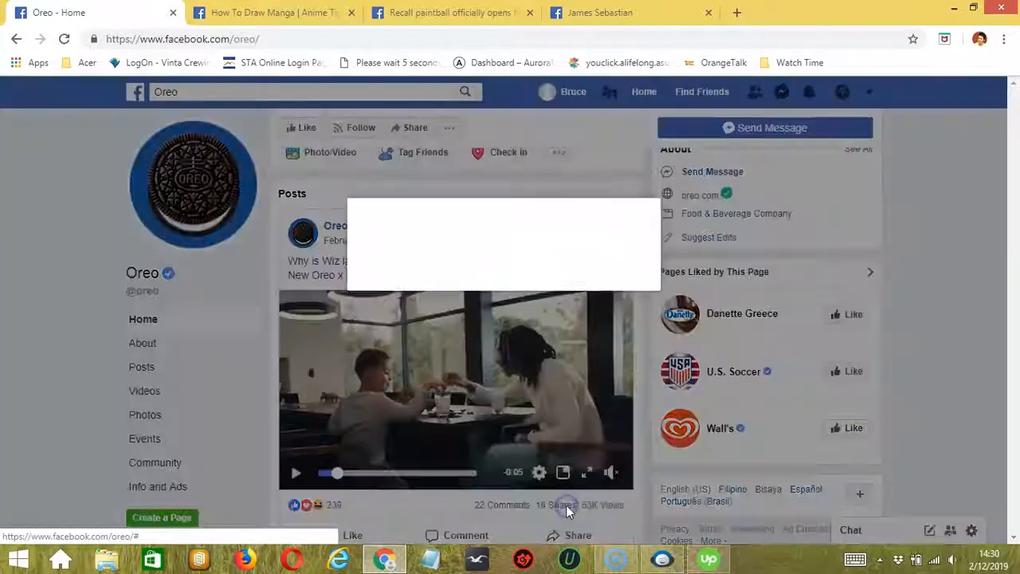
{"action": "left_click", "coordinate": [641, 280]}
{"action": "key", "text": "alt+Tab"}
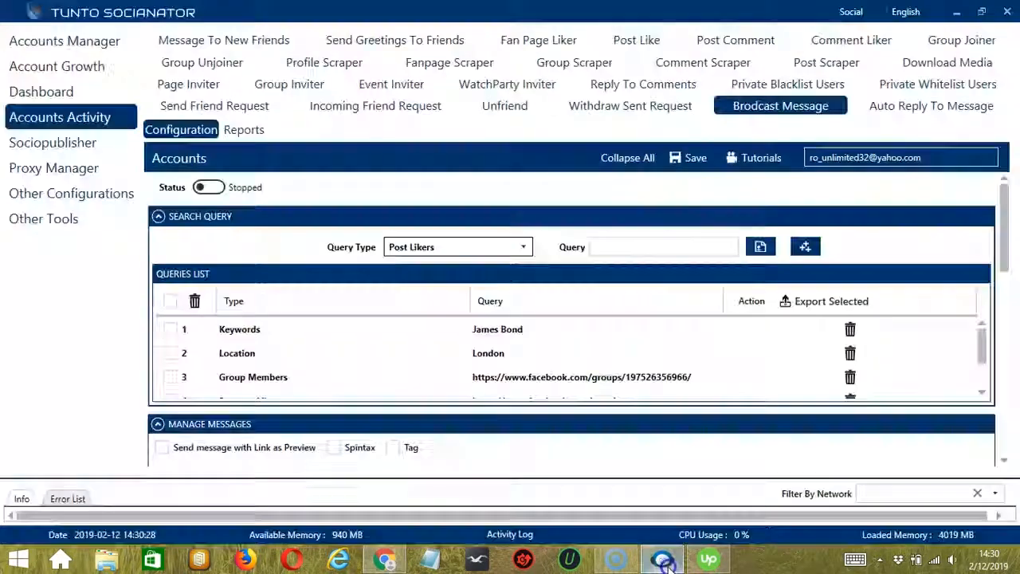
{"action": "left_click", "coordinate": [640, 248]}
{"action": "key", "text": "ctrl+v"}
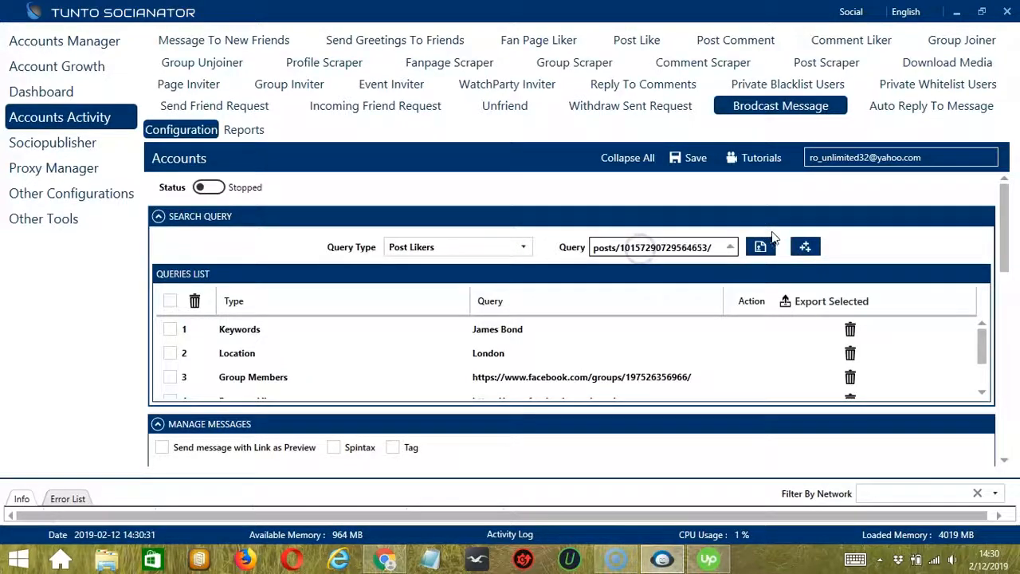
{"action": "left_click", "coordinate": [805, 249]}
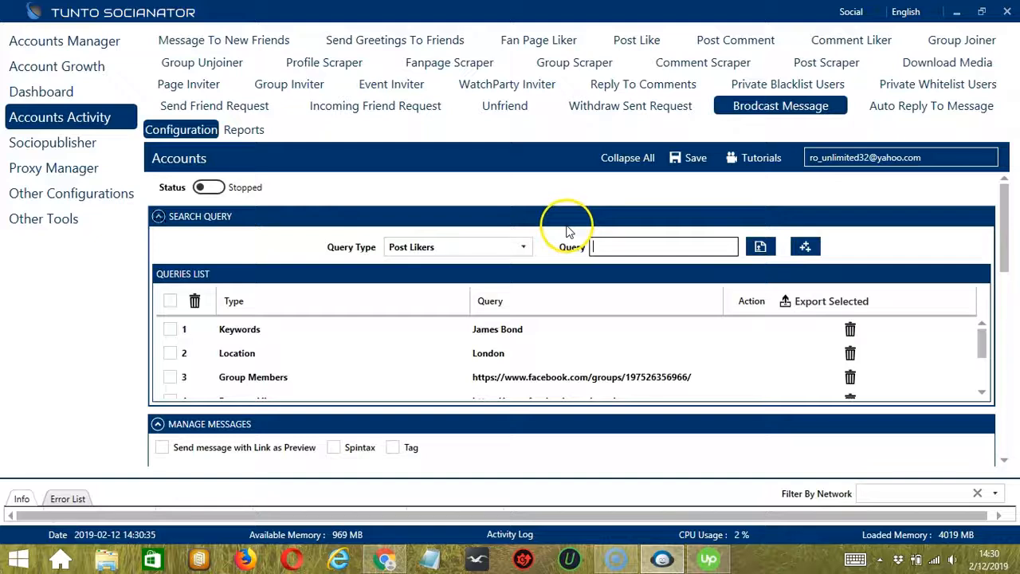
{"action": "left_click", "coordinate": [524, 247]}
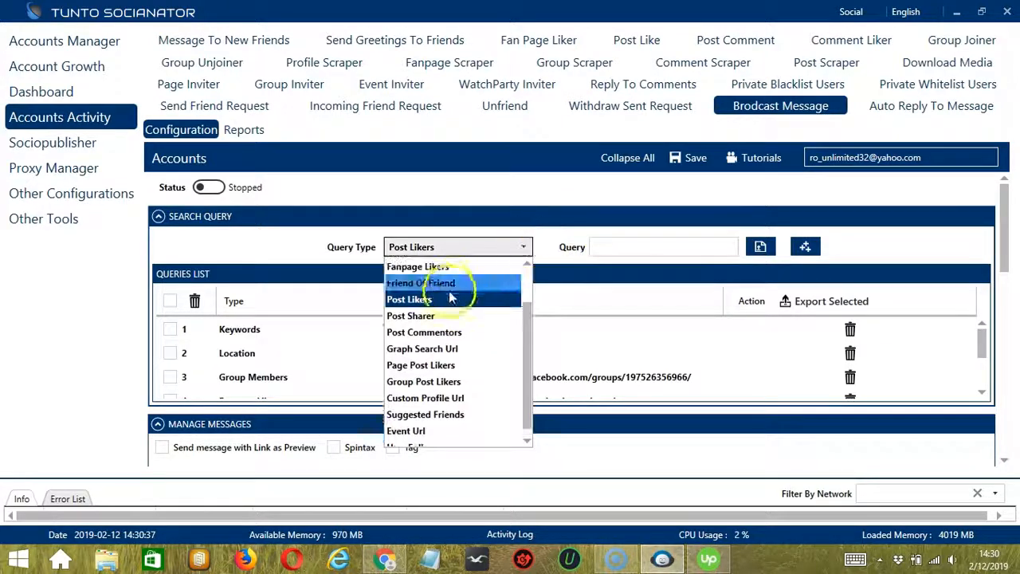
{"action": "left_click", "coordinate": [440, 314]}
{"action": "left_click", "coordinate": [631, 251]}
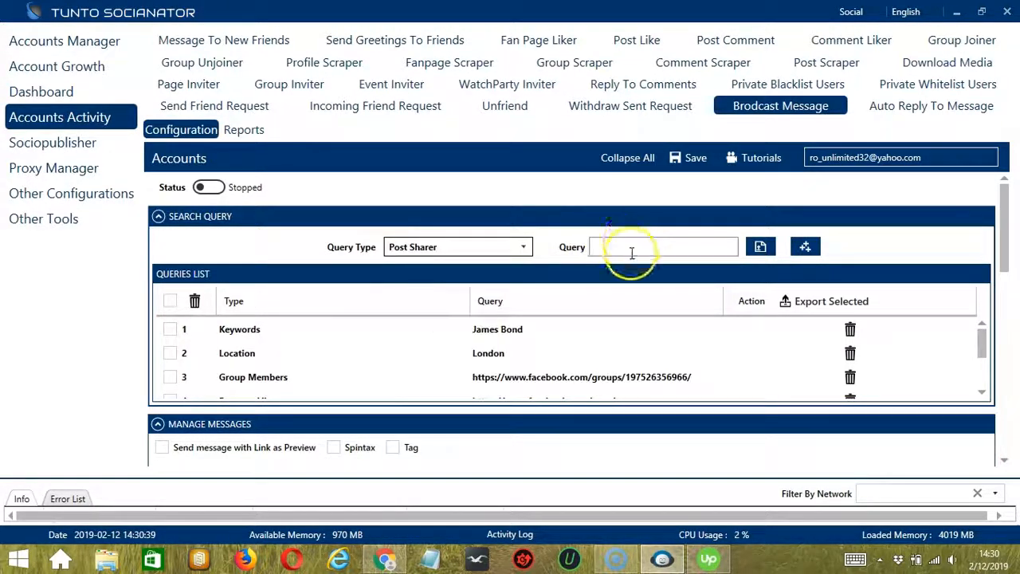
{"action": "key", "text": "ctrl+v"}
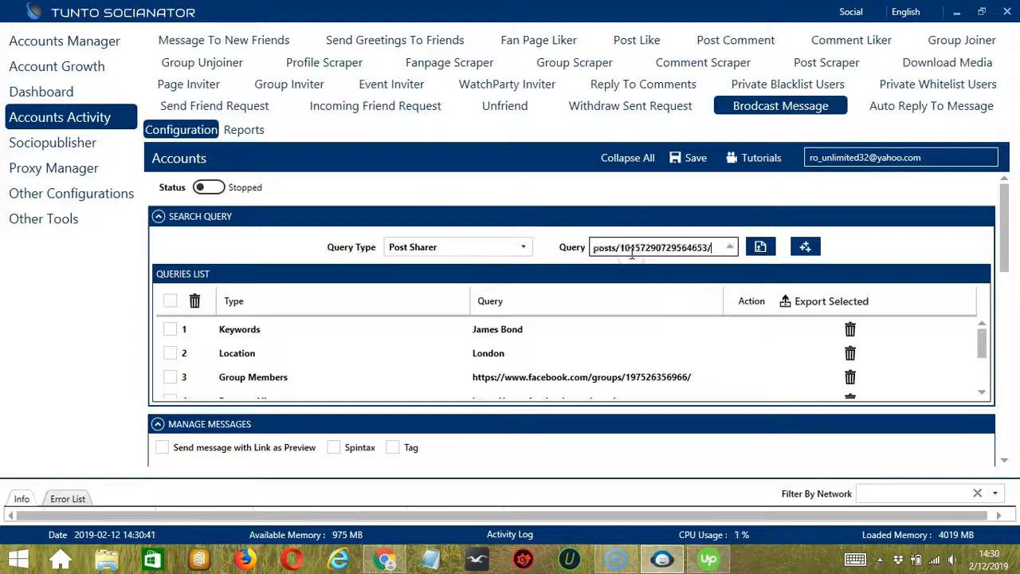
{"action": "left_click", "coordinate": [804, 247]}
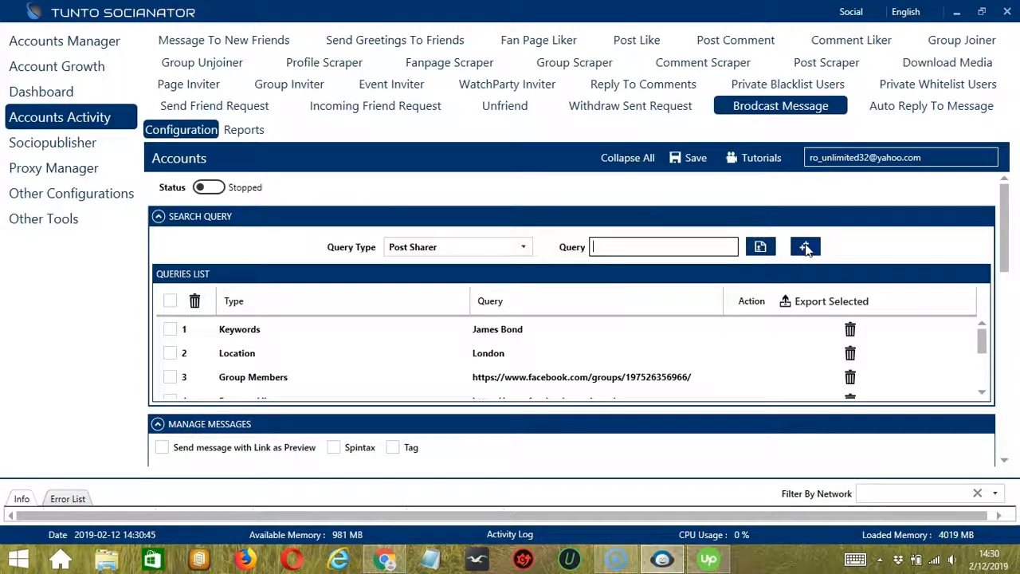
{"action": "left_click", "coordinate": [519, 247]}
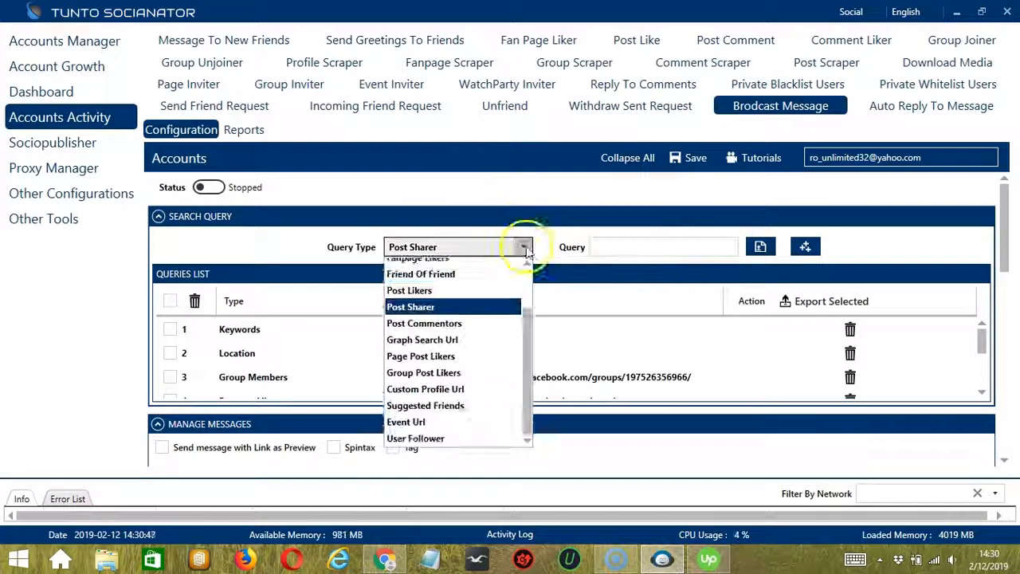
{"action": "left_click", "coordinate": [428, 333]}
{"action": "left_click", "coordinate": [645, 246]}
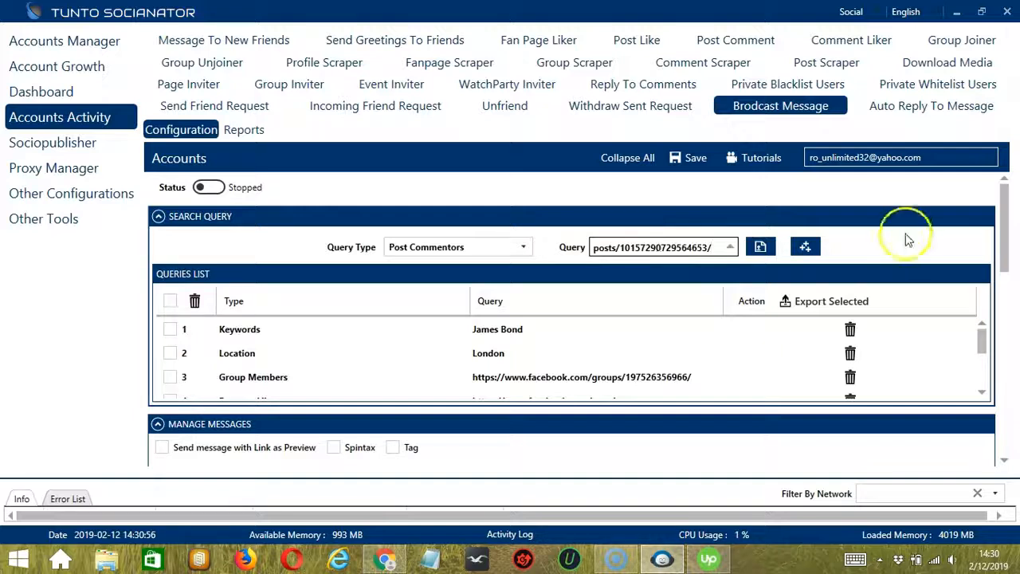
{"action": "left_click", "coordinate": [804, 246]}
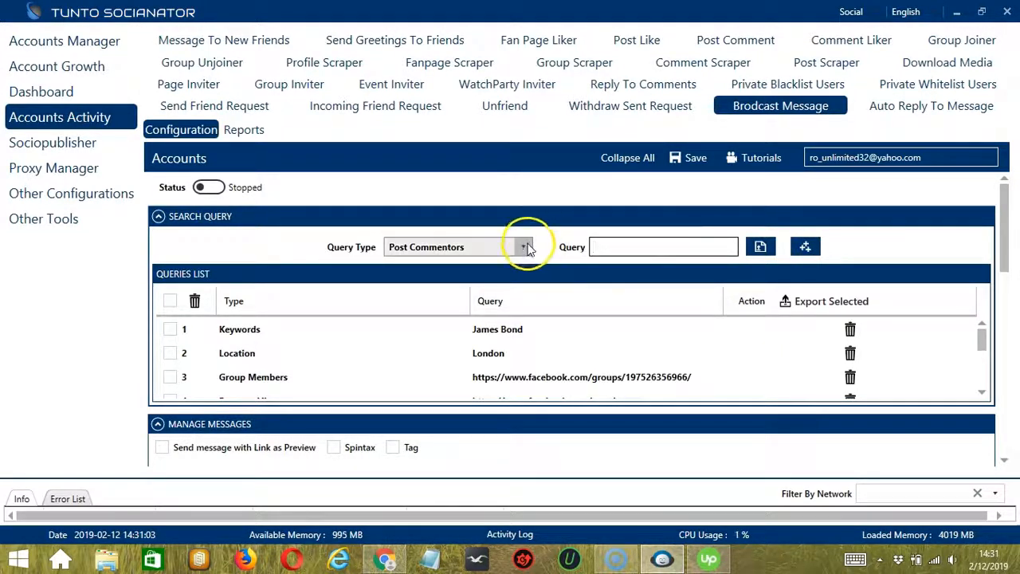
Add a Graph Search Url query with the URL of the Facebook people search for "james bond", copied from Chrome
{"action": "left_click", "coordinate": [526, 246]}
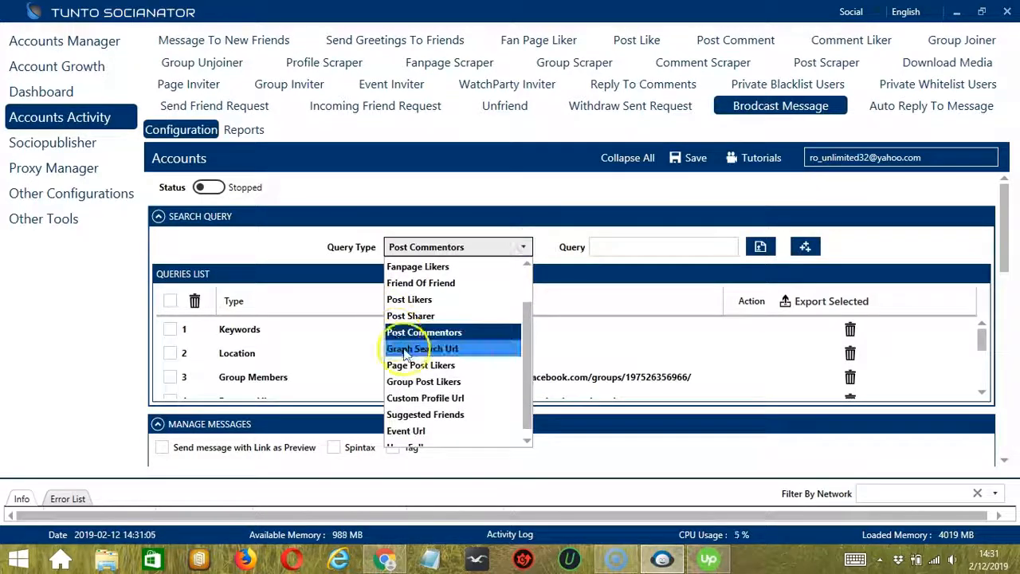
{"action": "left_click", "coordinate": [407, 351]}
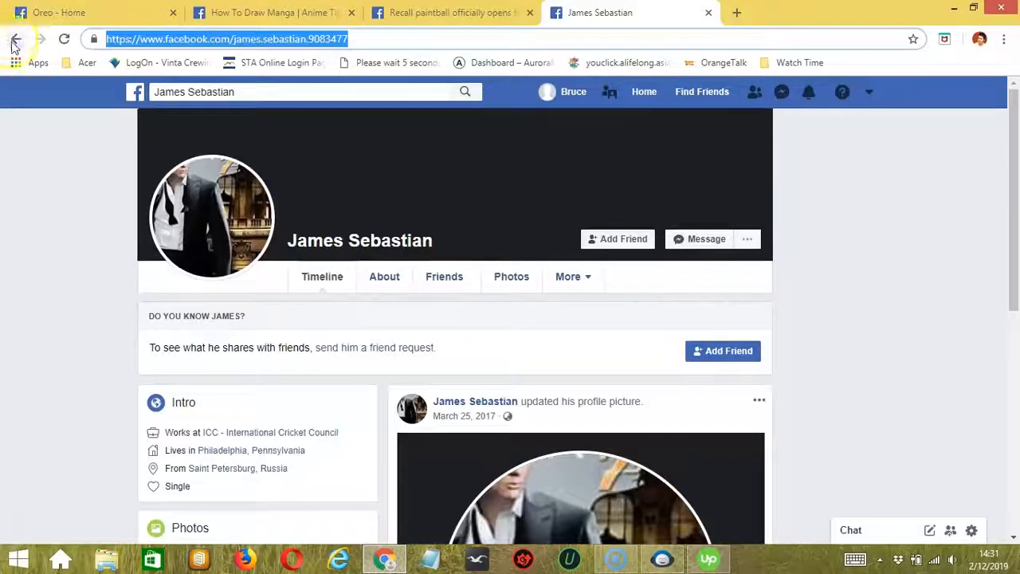
{"action": "left_click", "coordinate": [14, 39]}
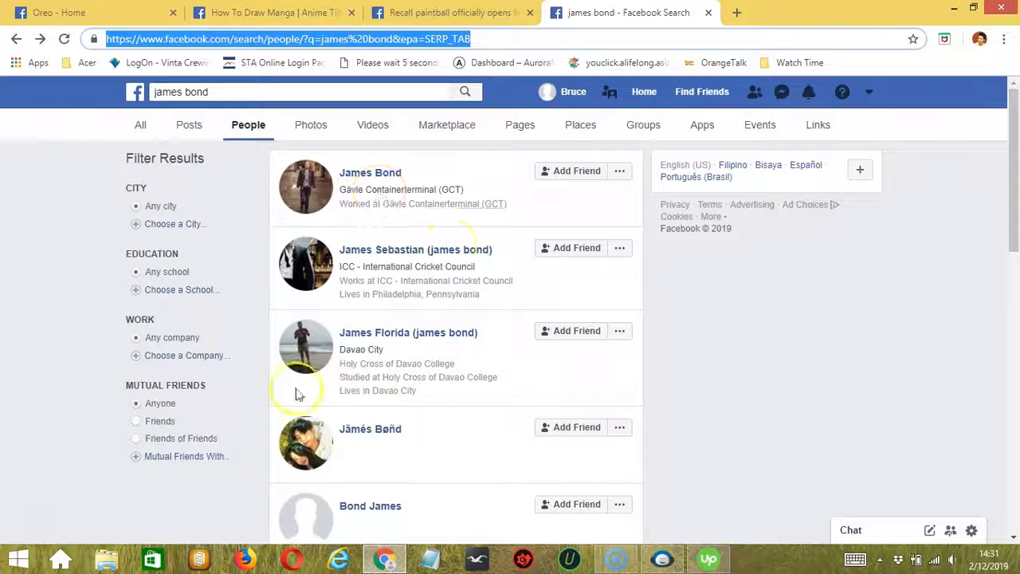
{"action": "left_click", "coordinate": [662, 558]}
{"action": "left_click", "coordinate": [653, 245]}
{"action": "key", "text": "ctrl+v"}
{"action": "left_click", "coordinate": [804, 246]}
{"action": "left_click", "coordinate": [519, 248]}
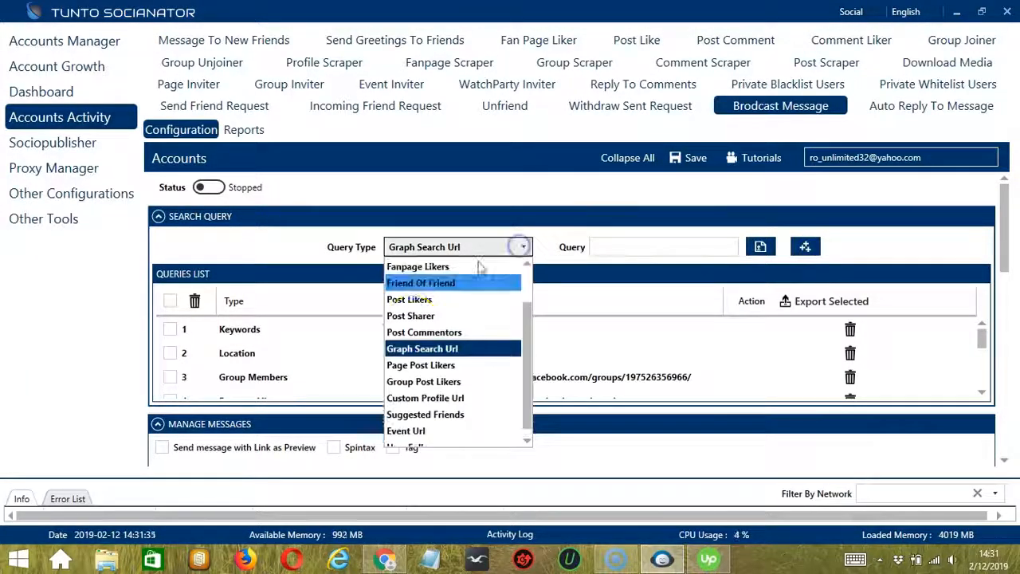
{"action": "left_click", "coordinate": [410, 367]}
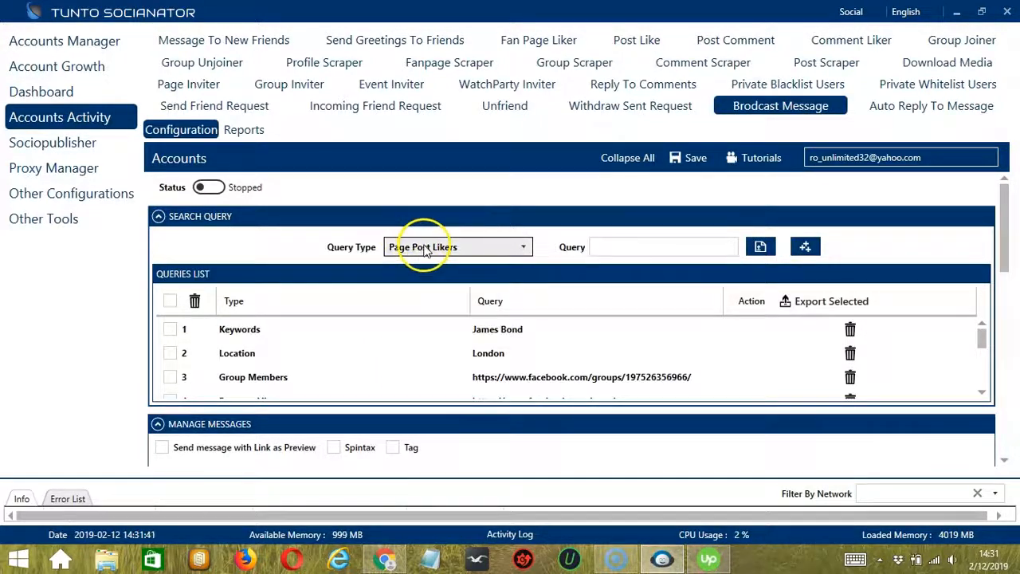
{"action": "left_click", "coordinate": [384, 559]}
{"action": "left_click", "coordinate": [76, 13]}
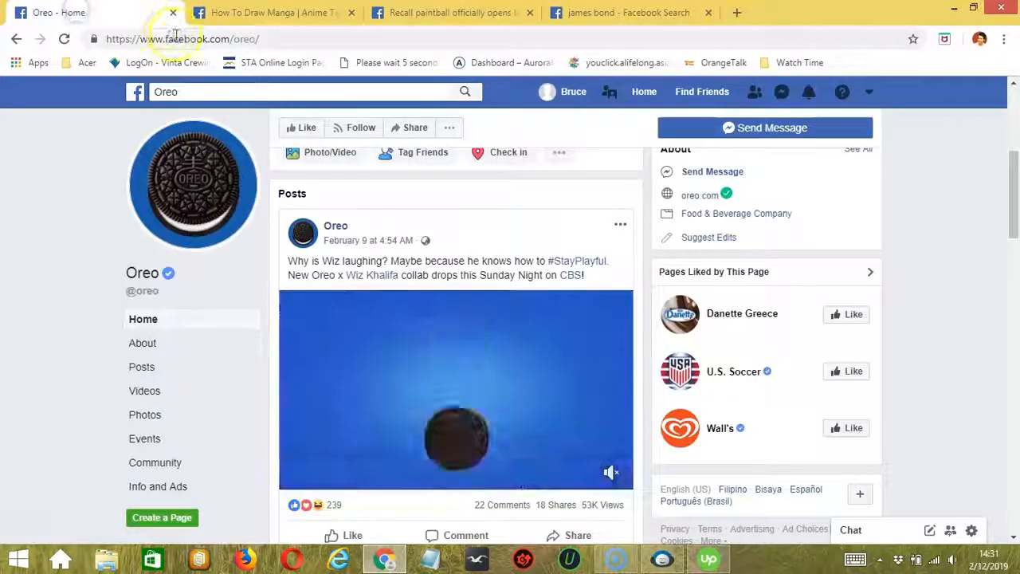
{"action": "left_click", "coordinate": [175, 39]}
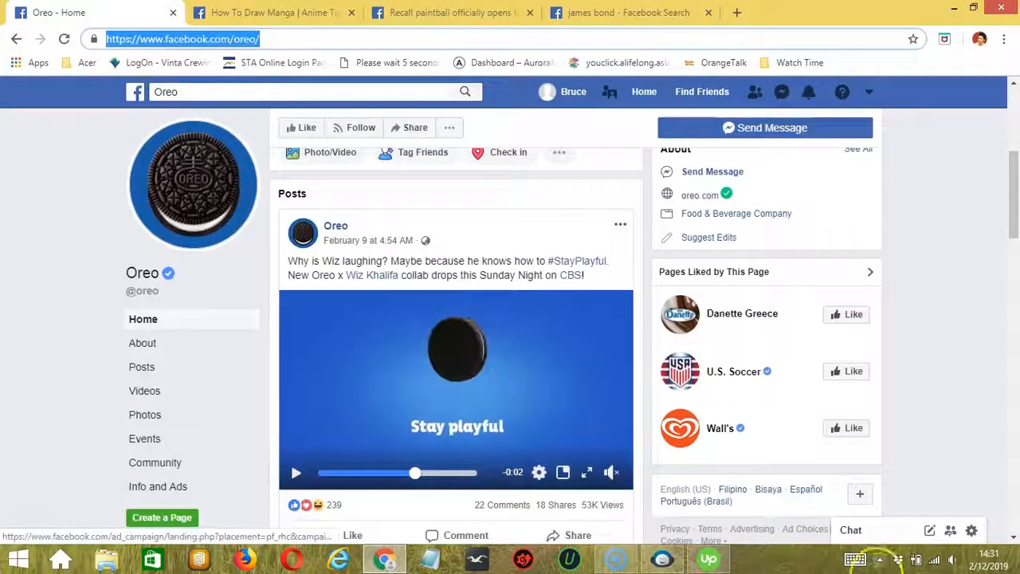
{"action": "left_click", "coordinate": [662, 559]}
{"action": "left_click", "coordinate": [638, 248]}
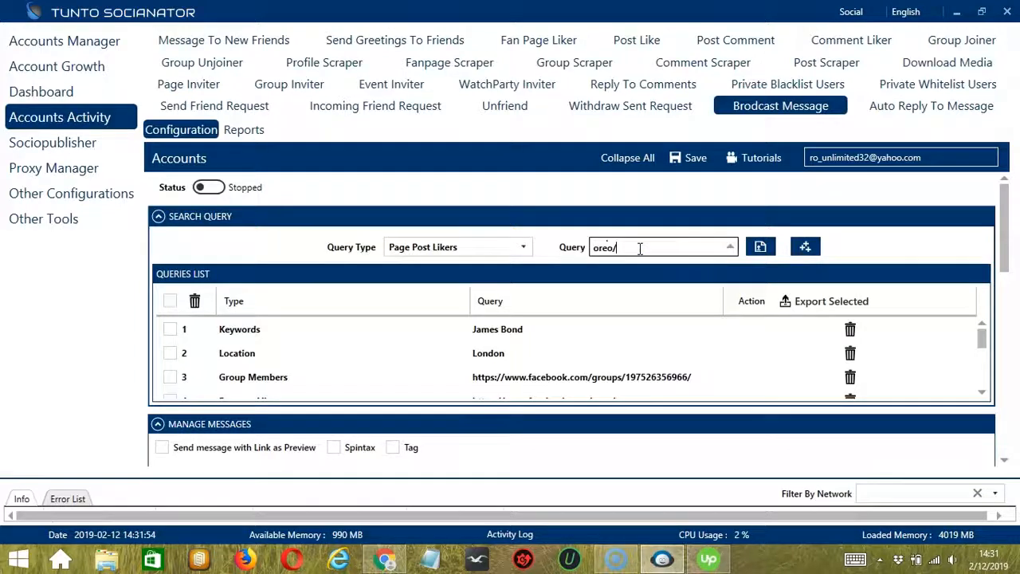
{"action": "left_click", "coordinate": [805, 246]}
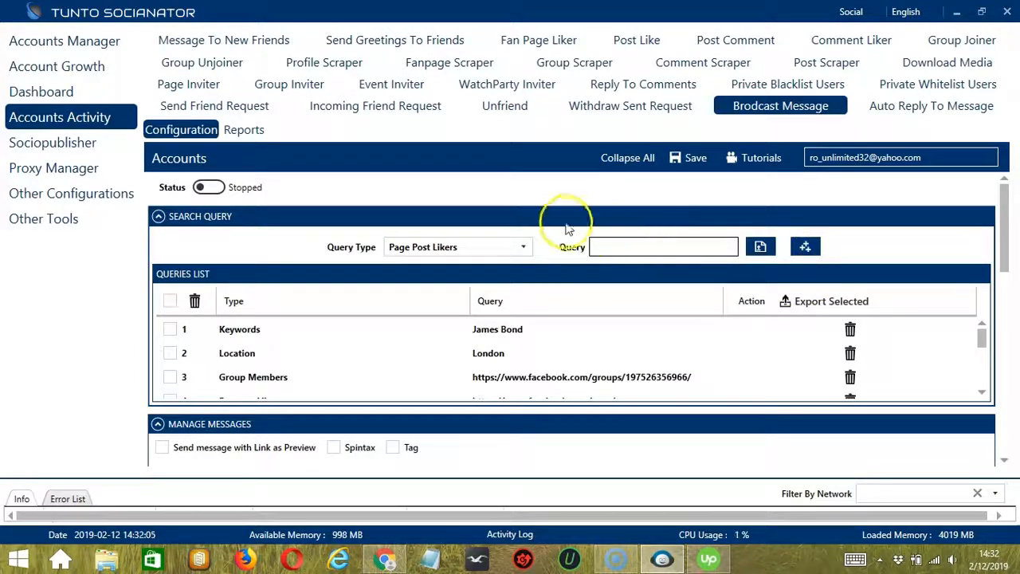
{"action": "left_click", "coordinate": [523, 247]}
{"action": "left_click", "coordinate": [427, 380]}
{"action": "left_click", "coordinate": [386, 559]}
{"action": "left_click", "coordinate": [256, 16]}
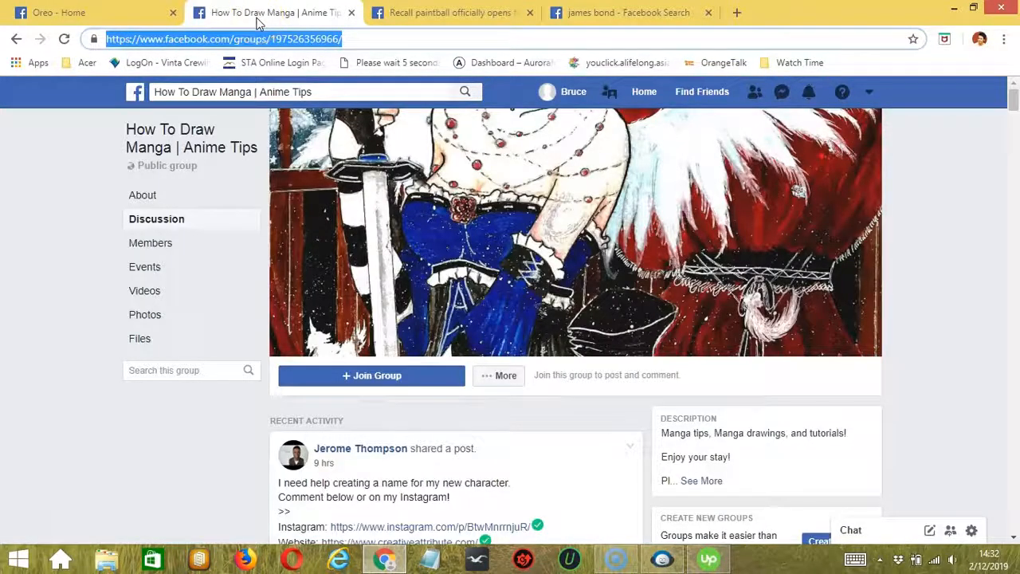
{"action": "key", "text": "ctrl+c"}
{"action": "left_click", "coordinate": [662, 559]}
{"action": "left_click", "coordinate": [663, 247]}
{"action": "key", "text": "ctrl+v"}
{"action": "left_click", "coordinate": [804, 247]}
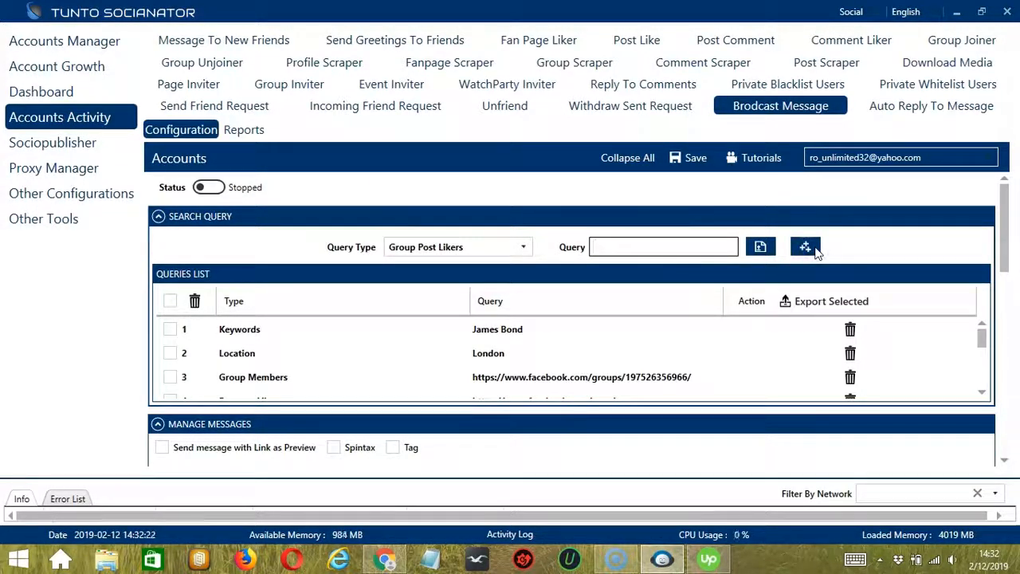
{"action": "left_click", "coordinate": [763, 254]}
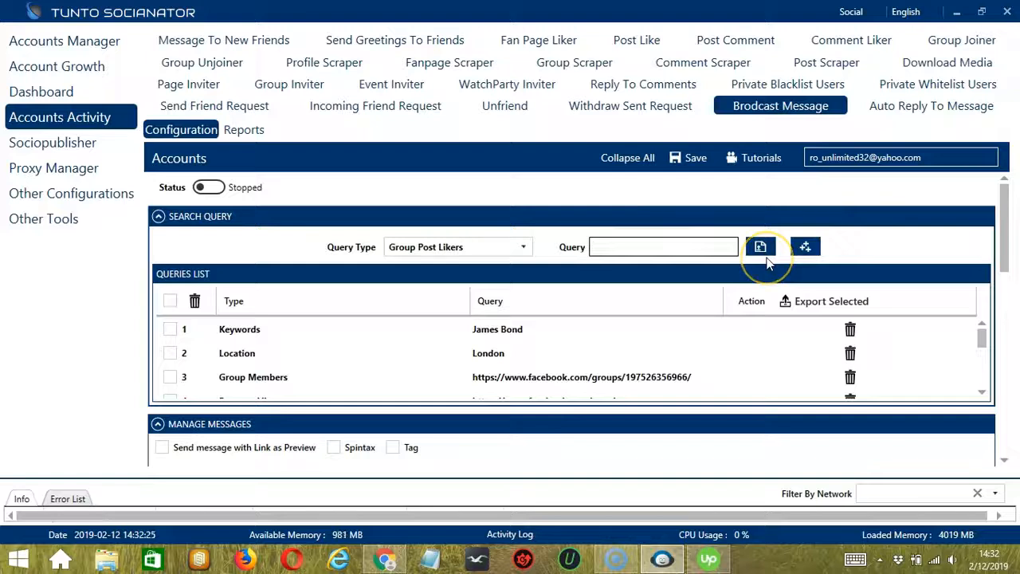
Add a Custom Profile Url query with the URL of the personal Facebook profile previously opened from the people search in Chrome
{"action": "left_click", "coordinate": [504, 250]}
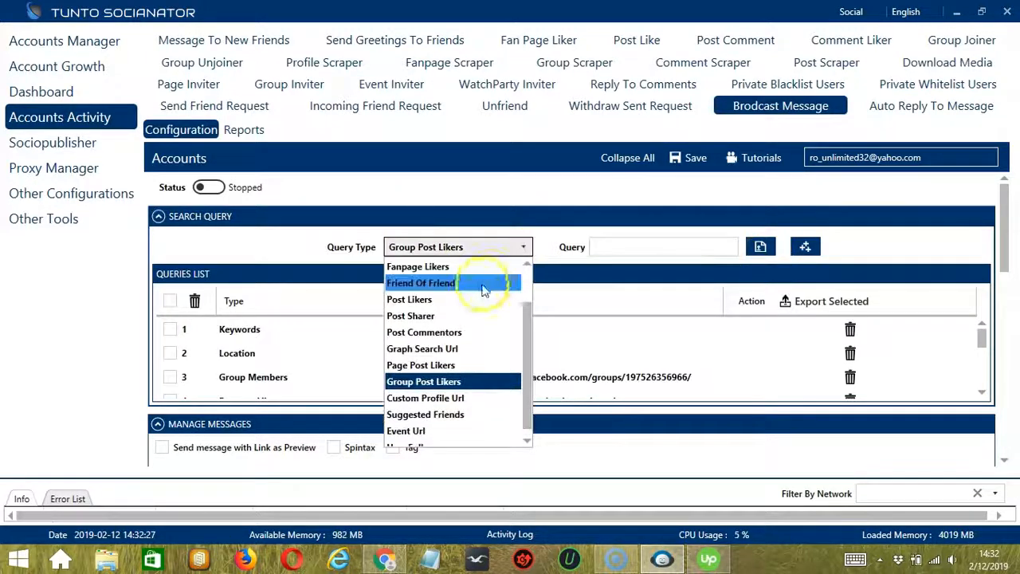
{"action": "left_click", "coordinate": [430, 398]}
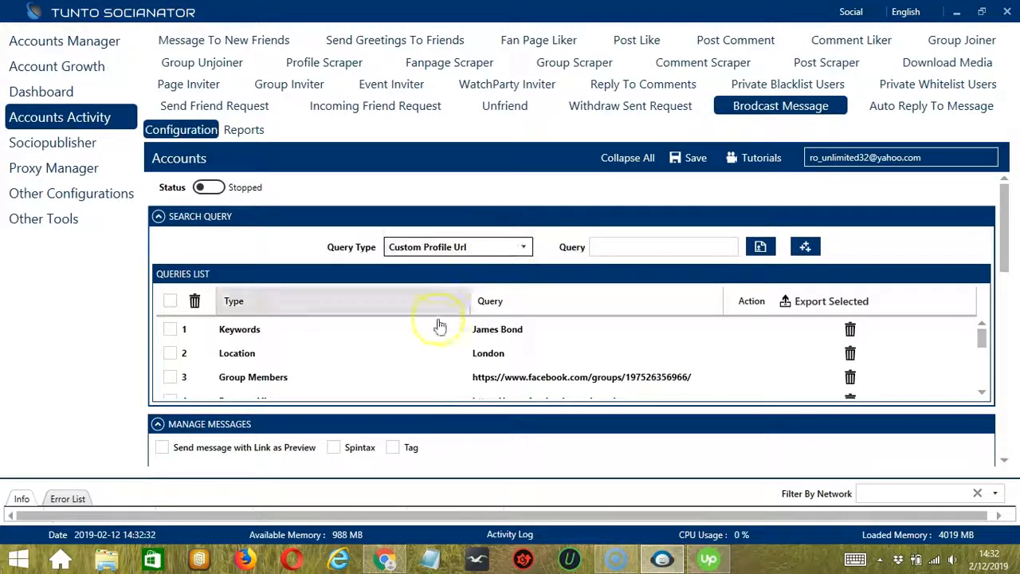
{"action": "left_click", "coordinate": [385, 561]}
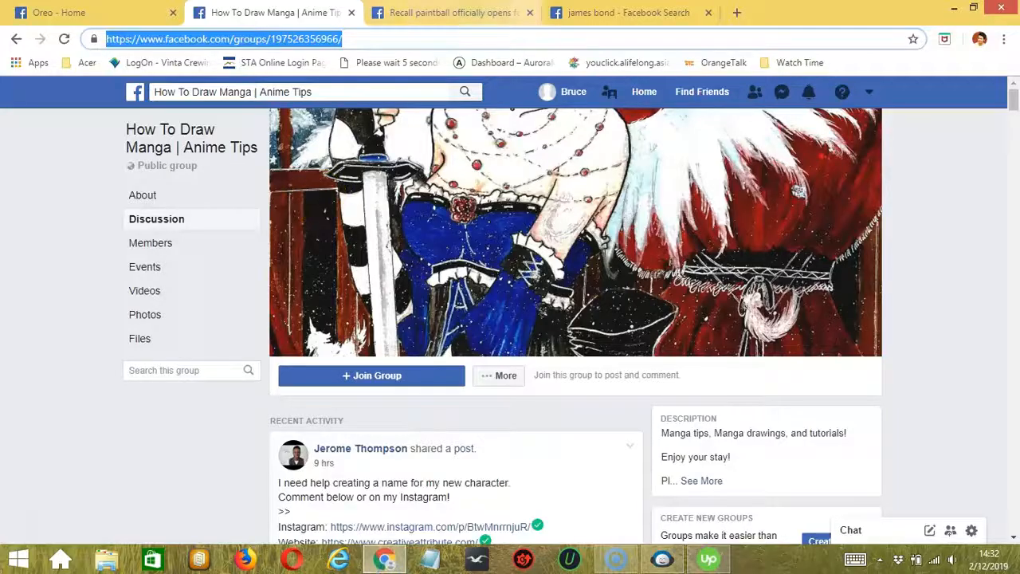
{"action": "left_click", "coordinate": [587, 11]}
{"action": "left_click", "coordinate": [40, 39]}
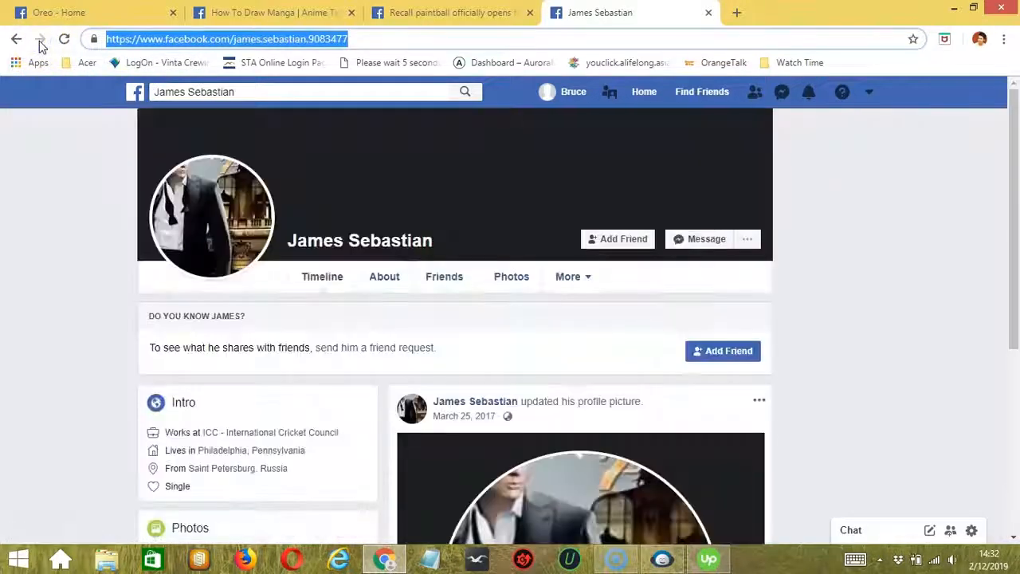
{"action": "left_click", "coordinate": [152, 41]}
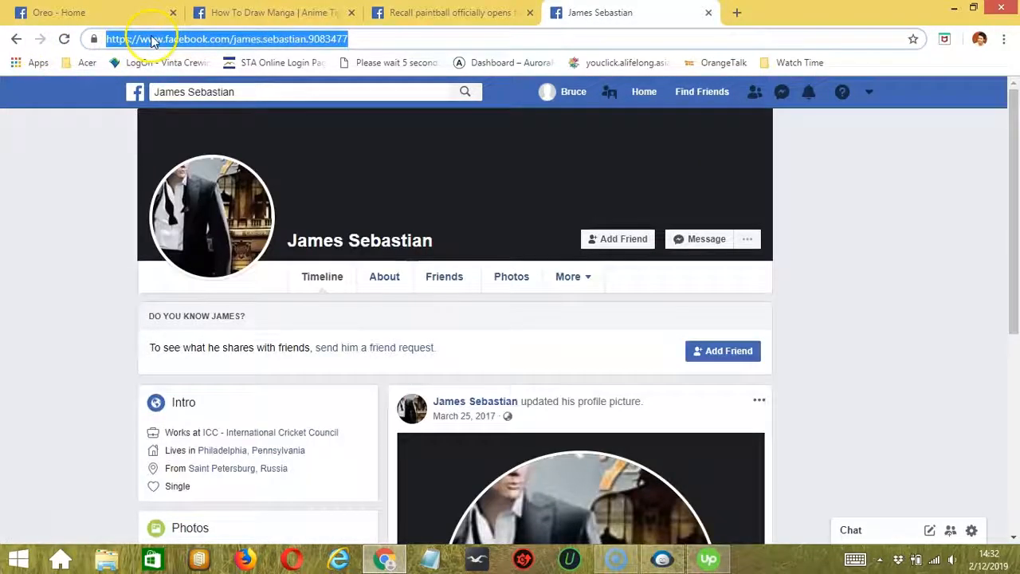
{"action": "key", "text": "alt+Tab"}
{"action": "left_click", "coordinate": [651, 247]}
{"action": "key", "text": "ctrl+v"}
{"action": "left_click", "coordinate": [805, 247]}
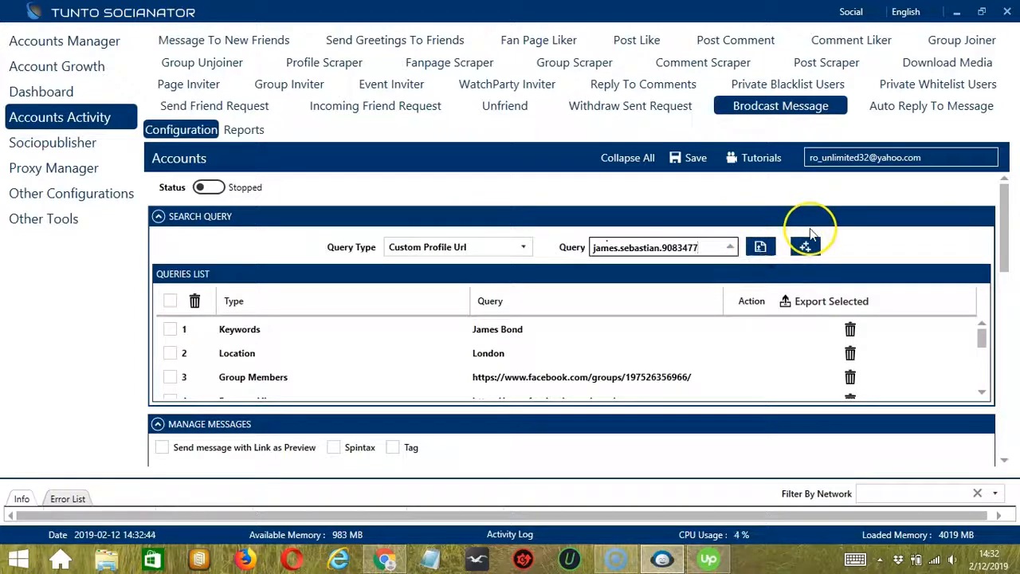
Add a Suggested Friends query with the text "Friends" to the queries list
{"action": "left_click", "coordinate": [525, 250]}
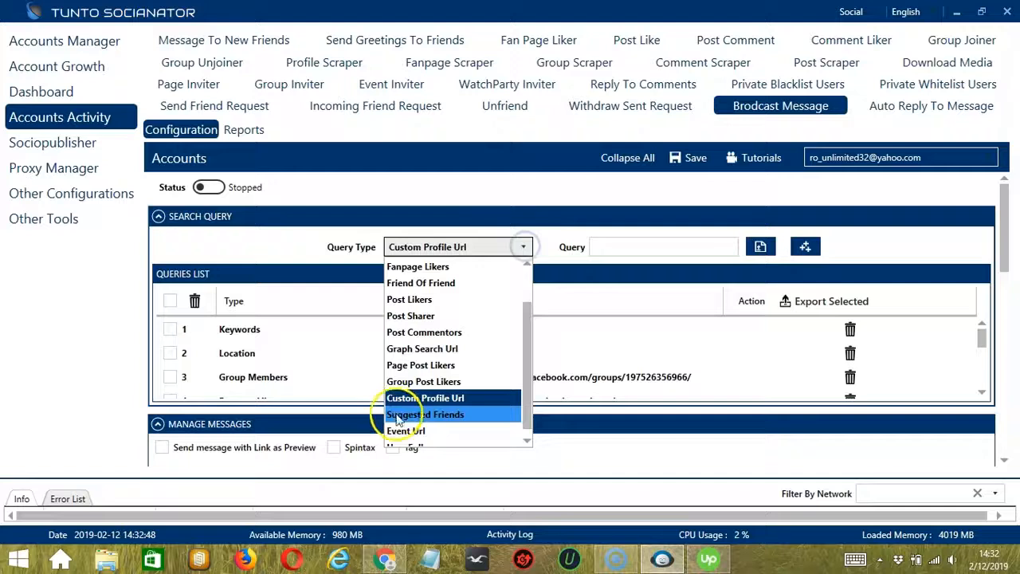
{"action": "left_click", "coordinate": [401, 420]}
{"action": "left_click", "coordinate": [591, 252]}
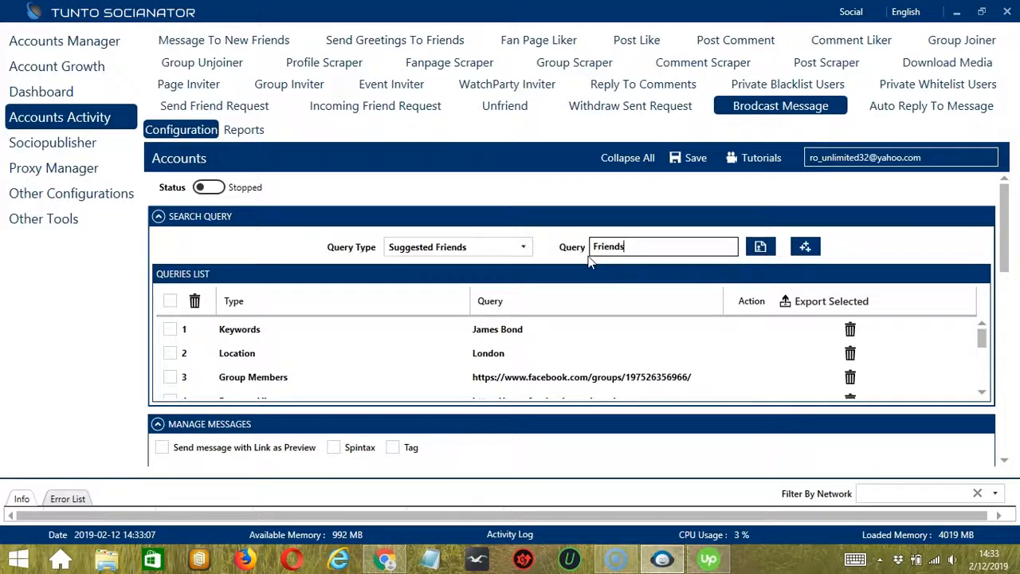
{"action": "left_click", "coordinate": [803, 249]}
{"action": "left_click", "coordinate": [524, 247]}
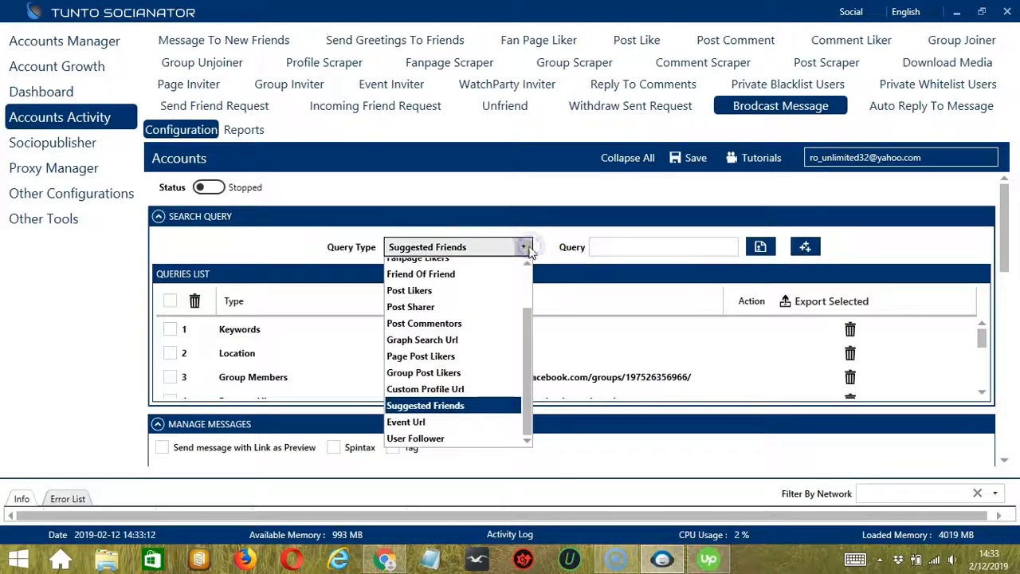
{"action": "left_click", "coordinate": [416, 423]}
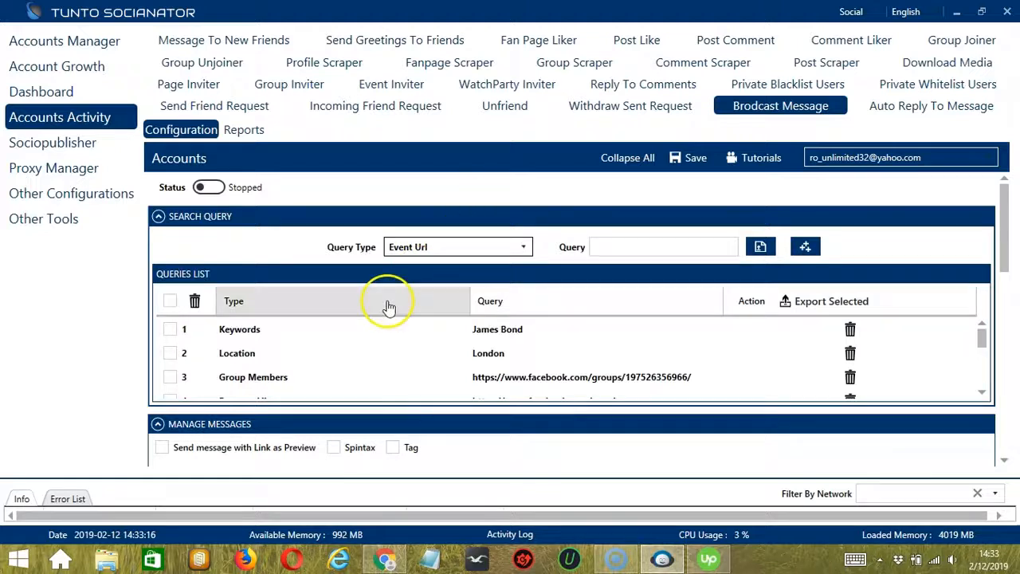
{"action": "left_click", "coordinate": [384, 562]}
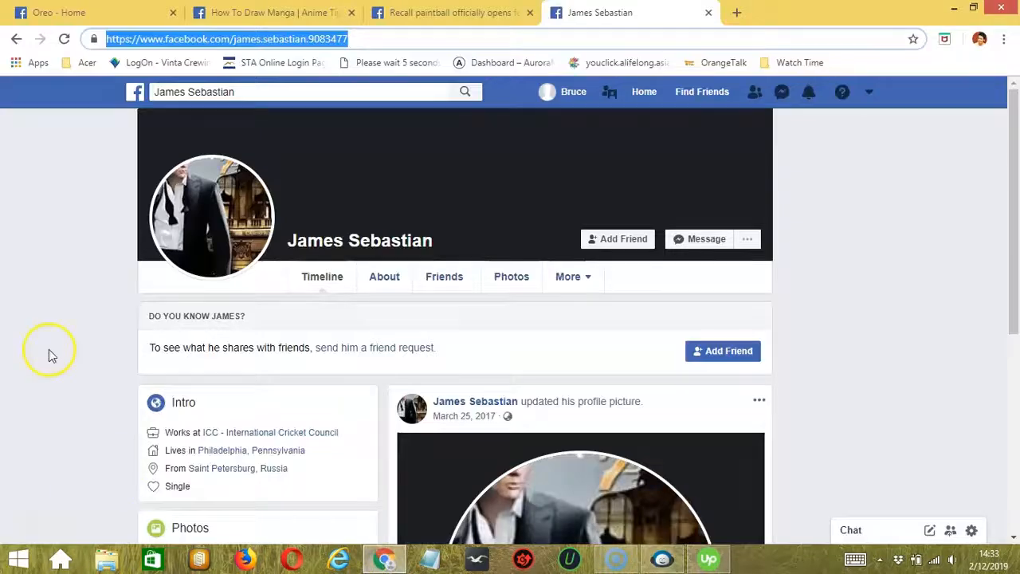
{"action": "left_click", "coordinate": [416, 11]}
{"action": "left_click", "coordinate": [311, 40]}
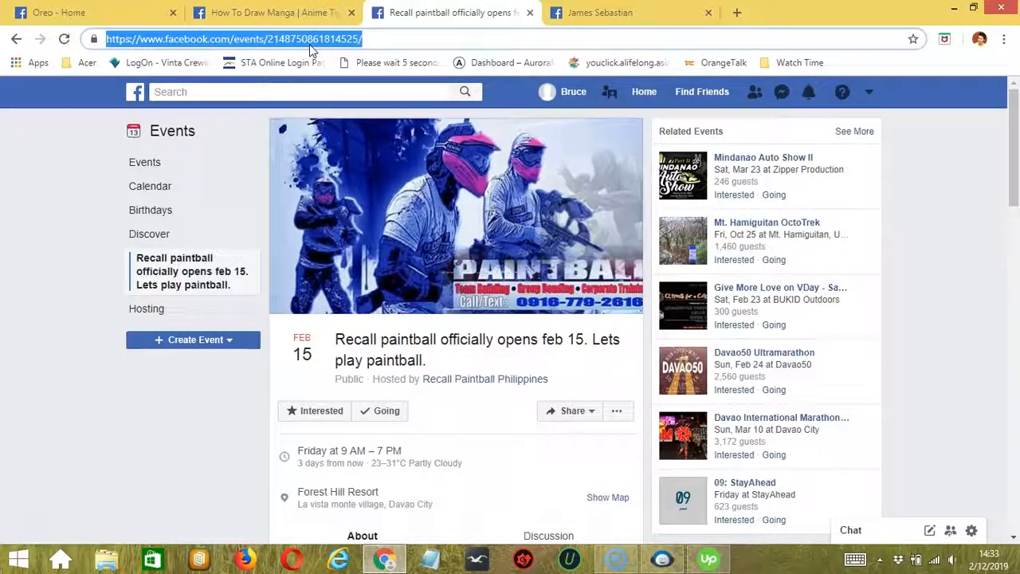
{"action": "key", "text": "ctrl+c"}
{"action": "key", "text": "alt+Tab"}
{"action": "left_click", "coordinate": [649, 247]}
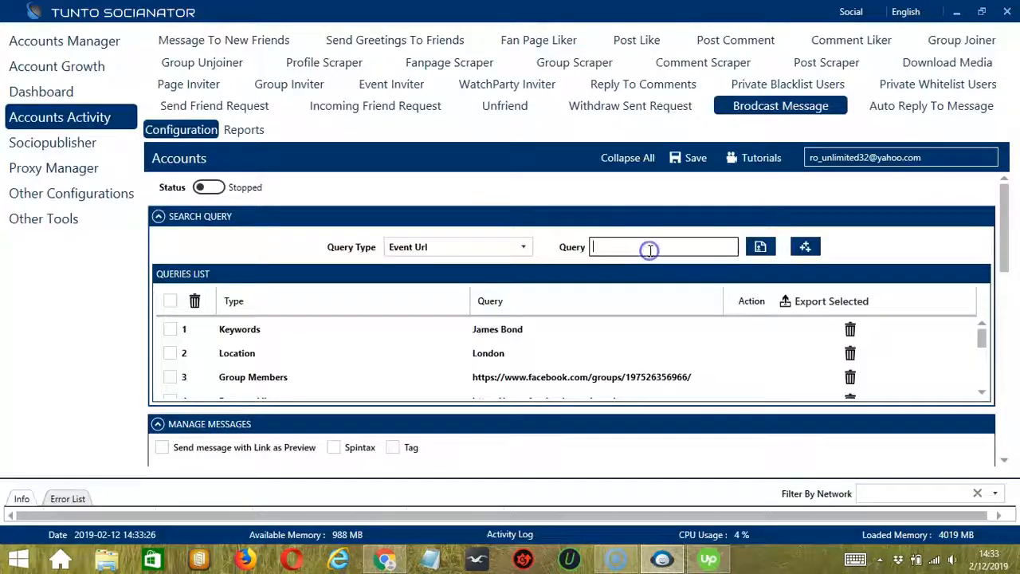
{"action": "key", "text": "ctrl+v"}
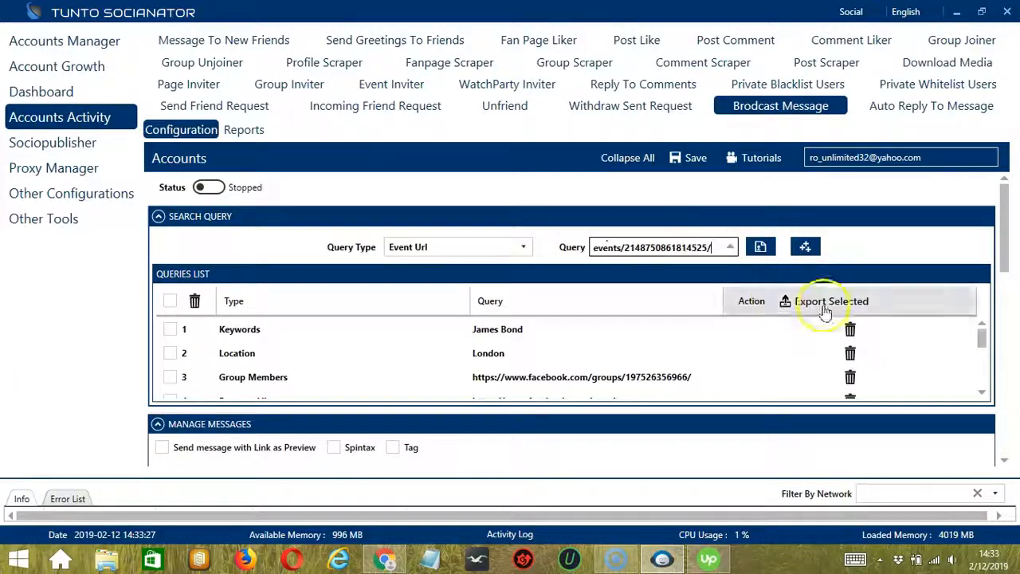
{"action": "left_click", "coordinate": [805, 247]}
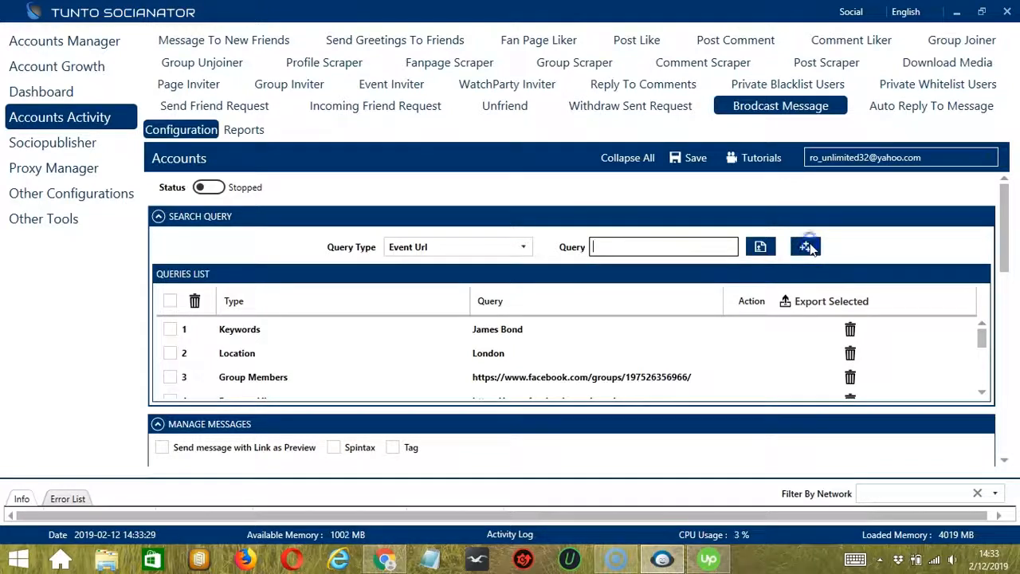
Choose User Follower as the query type and activate its query field for input
{"action": "left_click", "coordinate": [524, 246]}
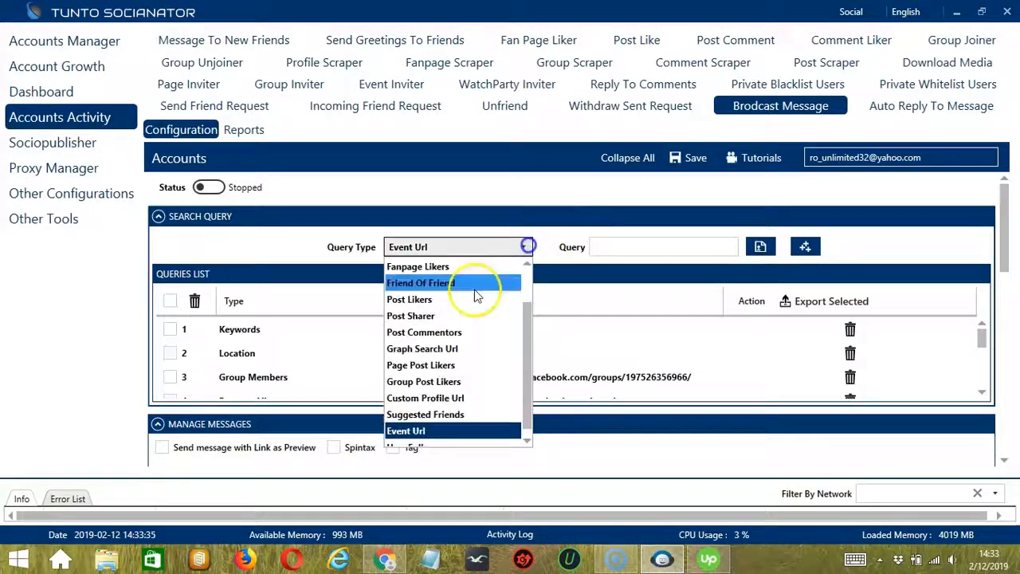
{"action": "left_click", "coordinate": [420, 443]}
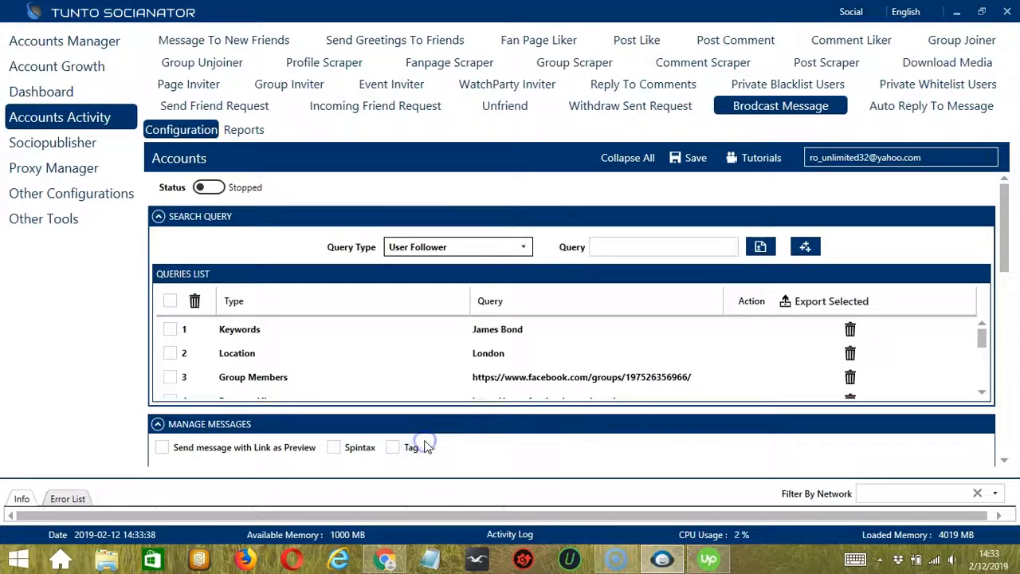
{"action": "left_click", "coordinate": [548, 241]}
{"action": "left_click", "coordinate": [615, 249]}
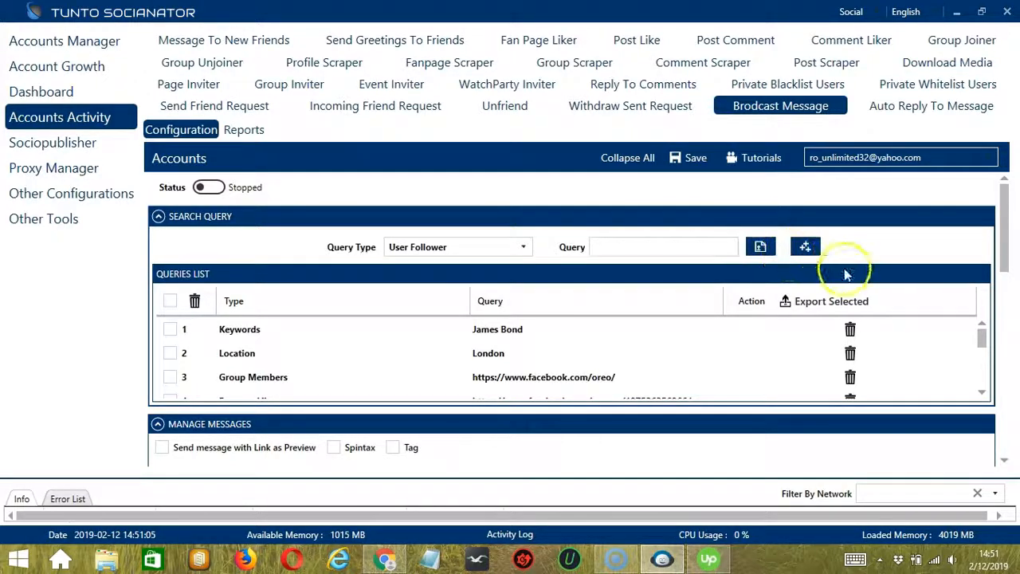
Try to delete the James Bond Keywords query from the queries list
{"action": "left_click", "coordinate": [850, 330]}
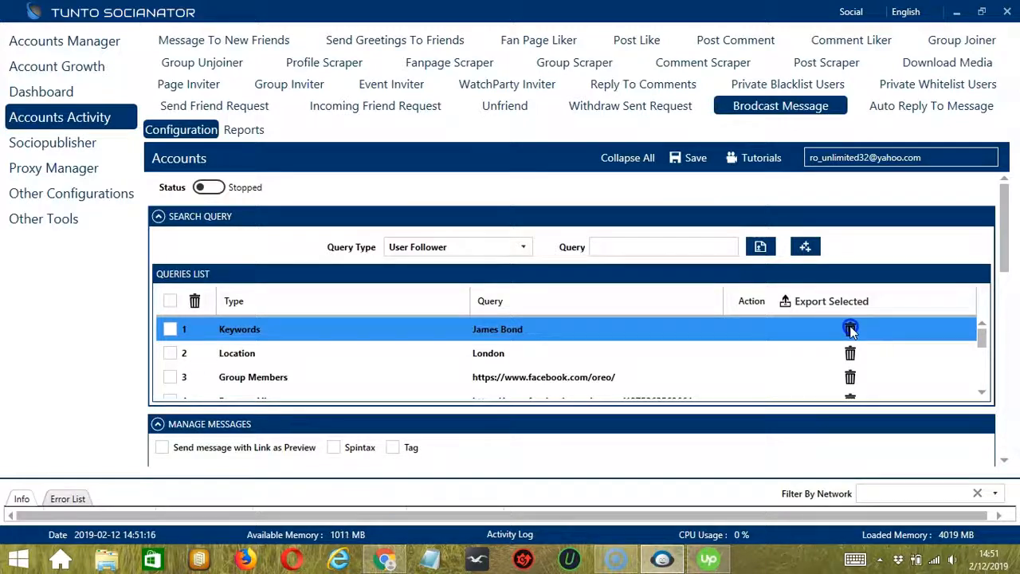
{"action": "left_click", "coordinate": [850, 329]}
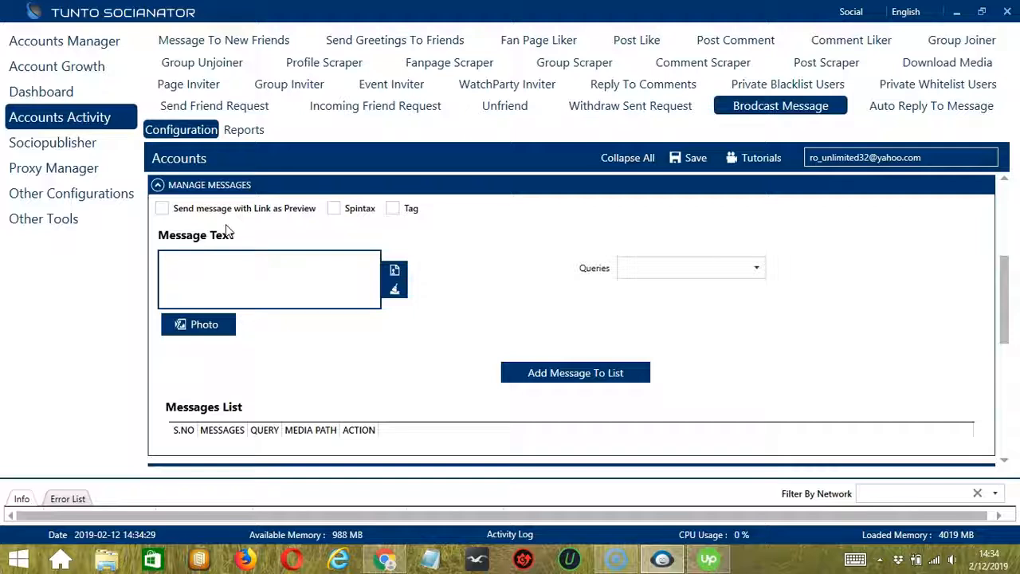
Enable sending the broadcast message with its link as preview in the message settings
{"action": "left_click", "coordinate": [162, 209]}
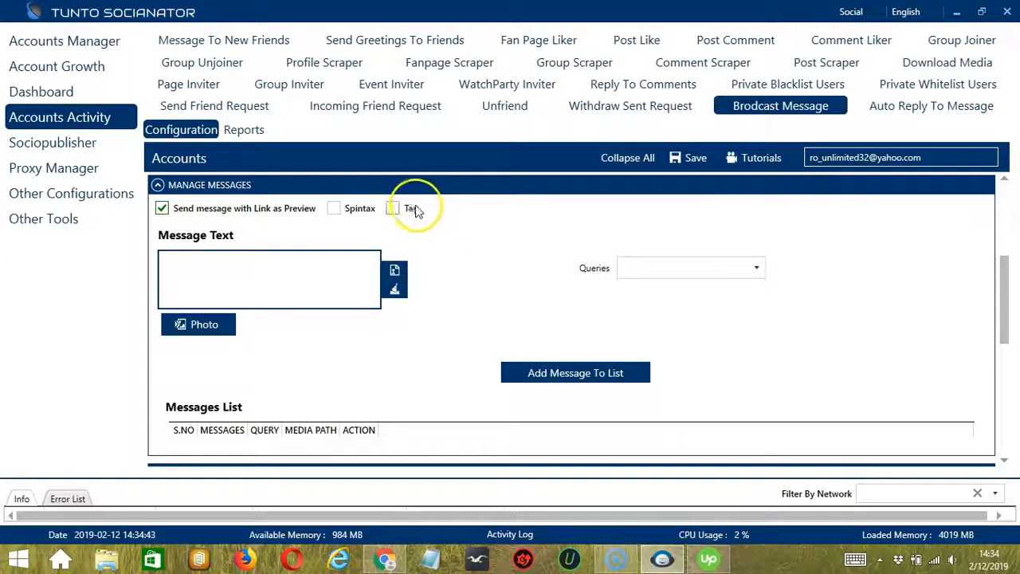
{"action": "mouse_move", "coordinate": [415, 210]}
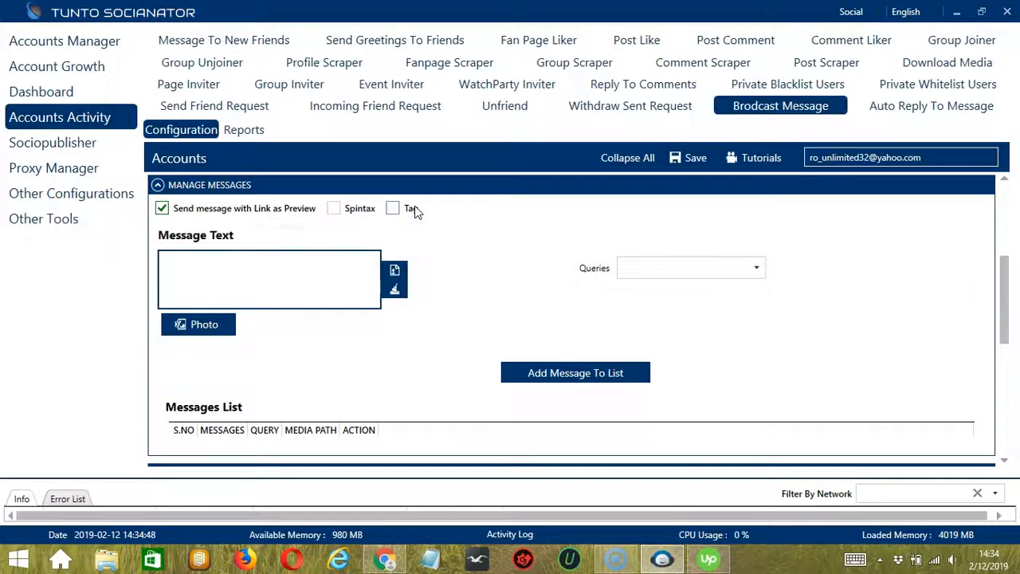
Enter the message text "(Hi. How are you? | Hey. How's it going? | Hello!)"
{"action": "left_click", "coordinate": [227, 271]}
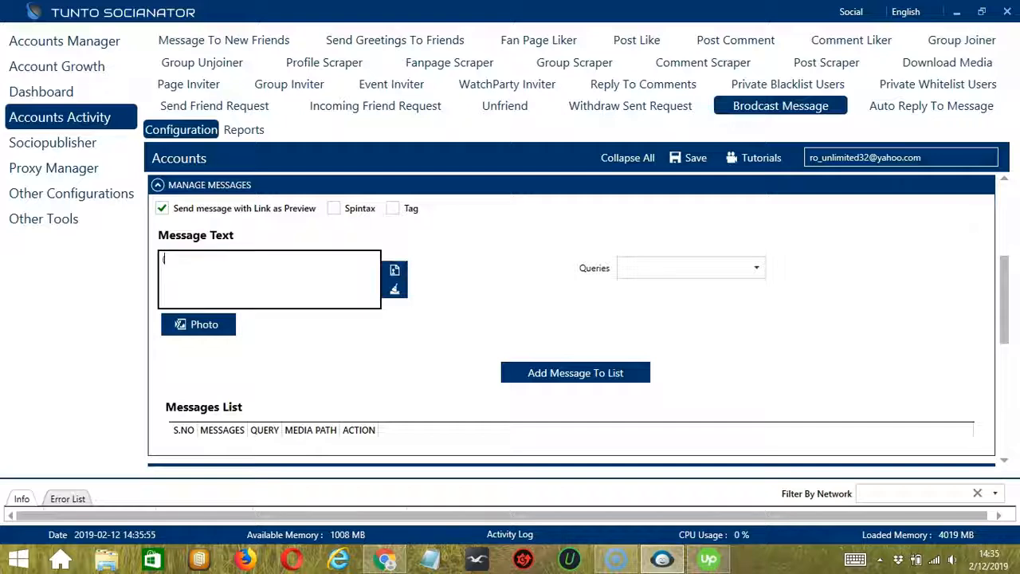
{"action": "type", "text": "(Hi. How are you"}
{"action": "left_click", "coordinate": [243, 273]}
{"action": "type", "text": "?"}
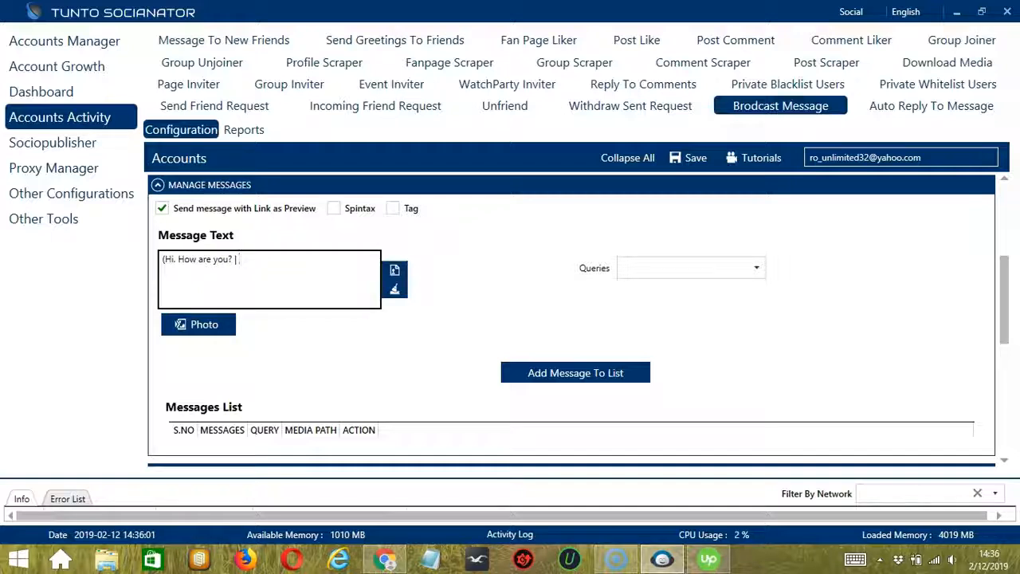
{"action": "type", "text": " | Hey. How's it going? | He"}
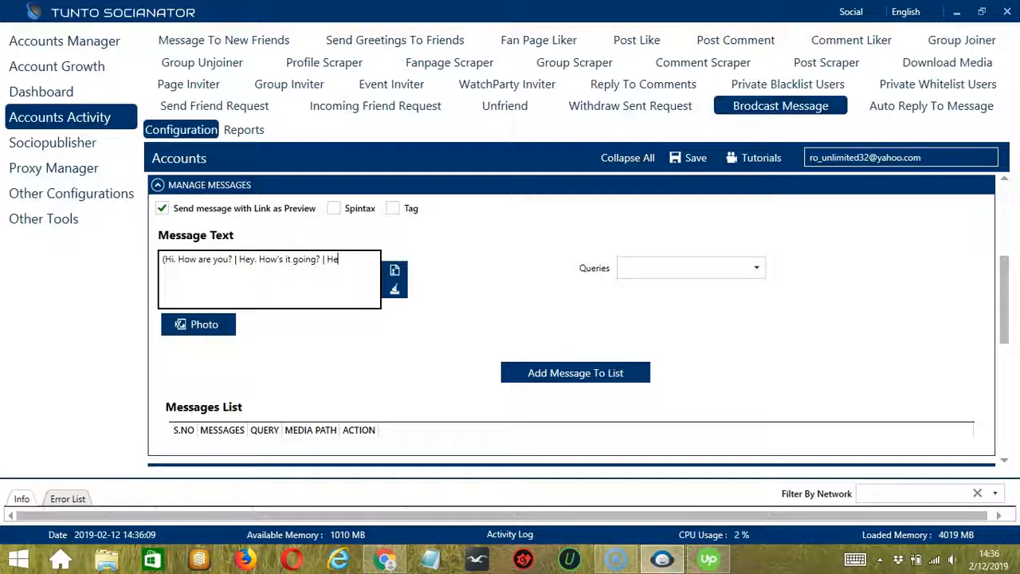
{"action": "type", "text": "!"}
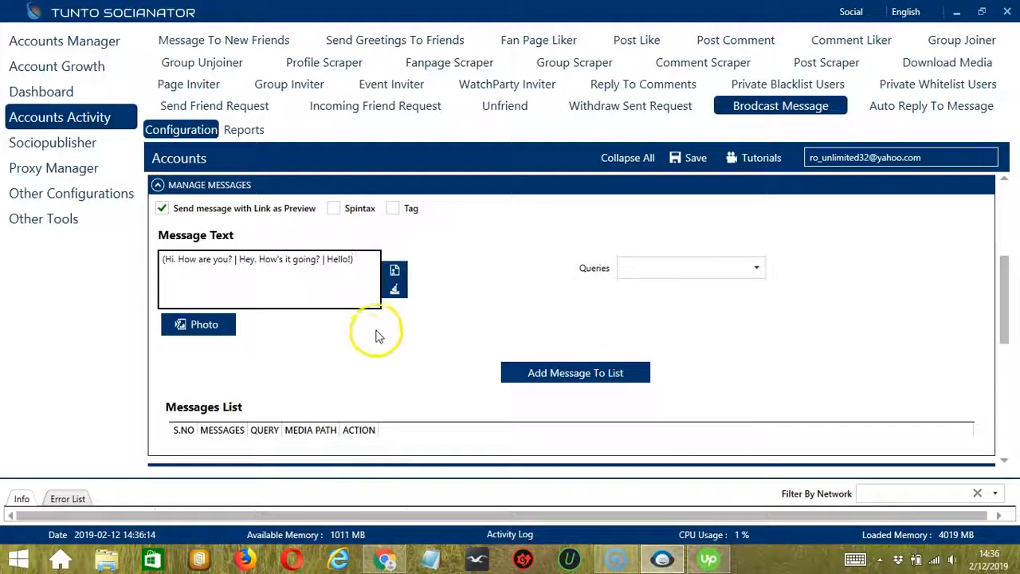
Clear the message text and import the message from message.txt on the Desktop
{"action": "left_click", "coordinate": [395, 290]}
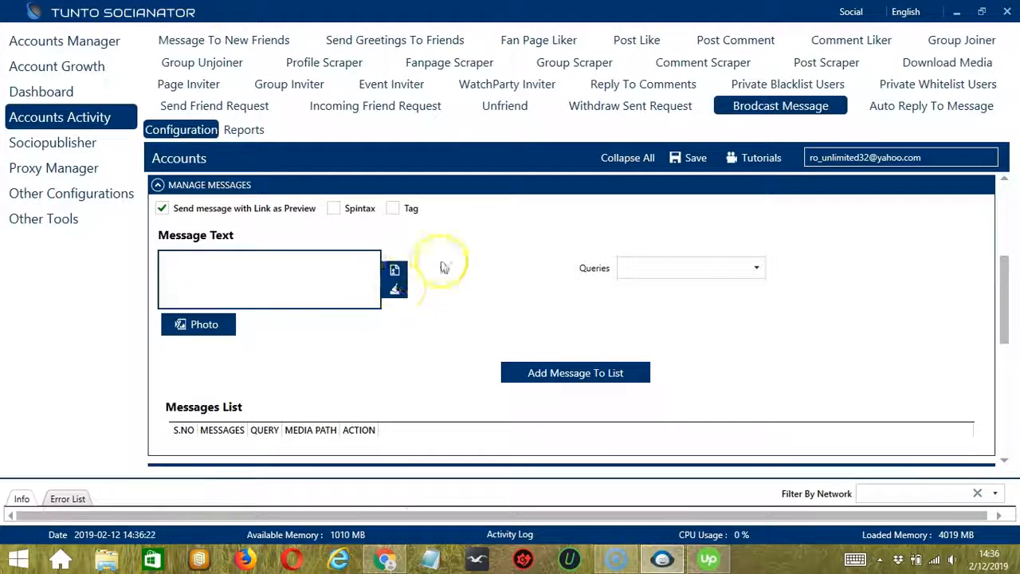
{"action": "left_click", "coordinate": [396, 272]}
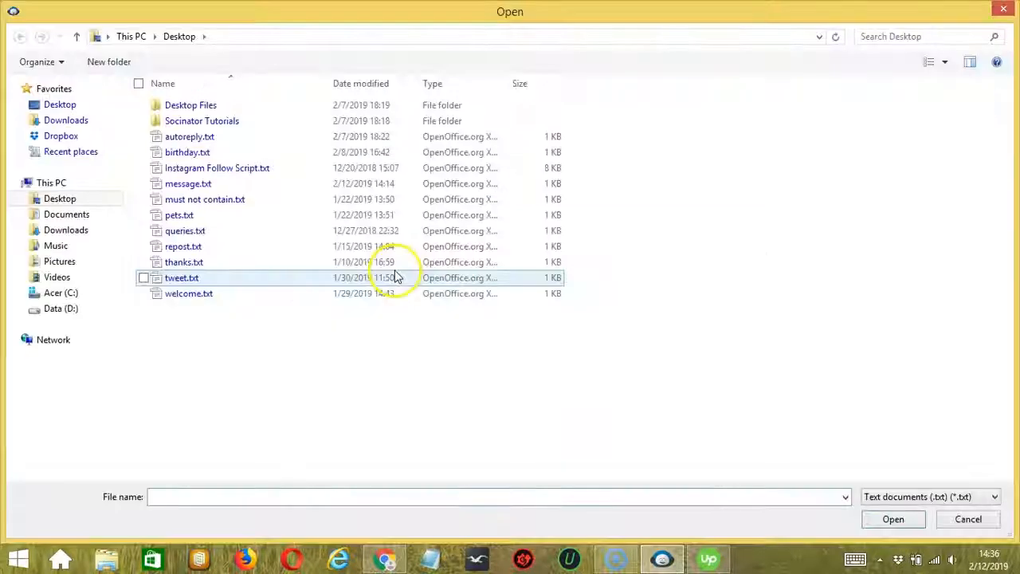
{"action": "left_click", "coordinate": [199, 185]}
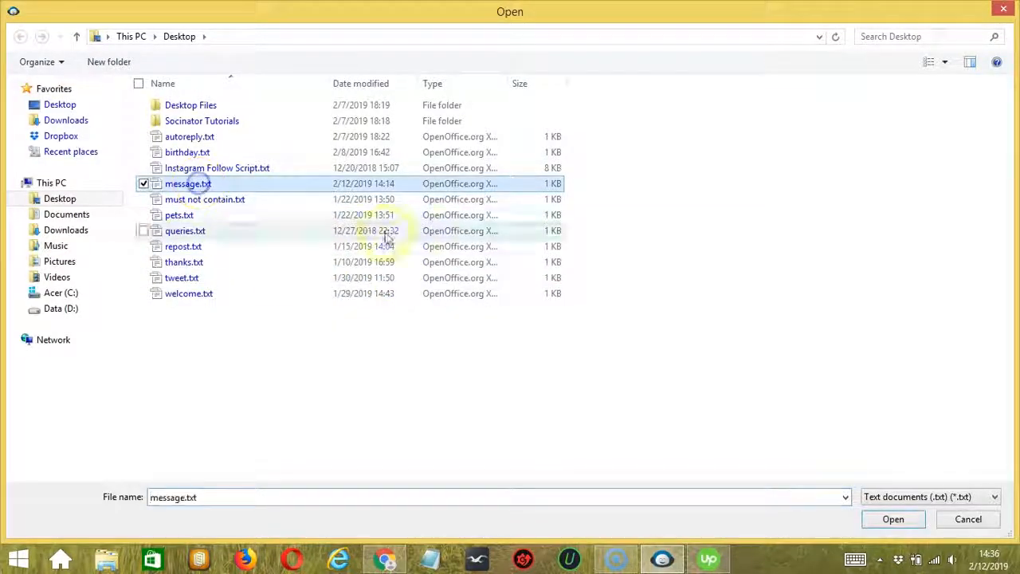
{"action": "left_click", "coordinate": [890, 522]}
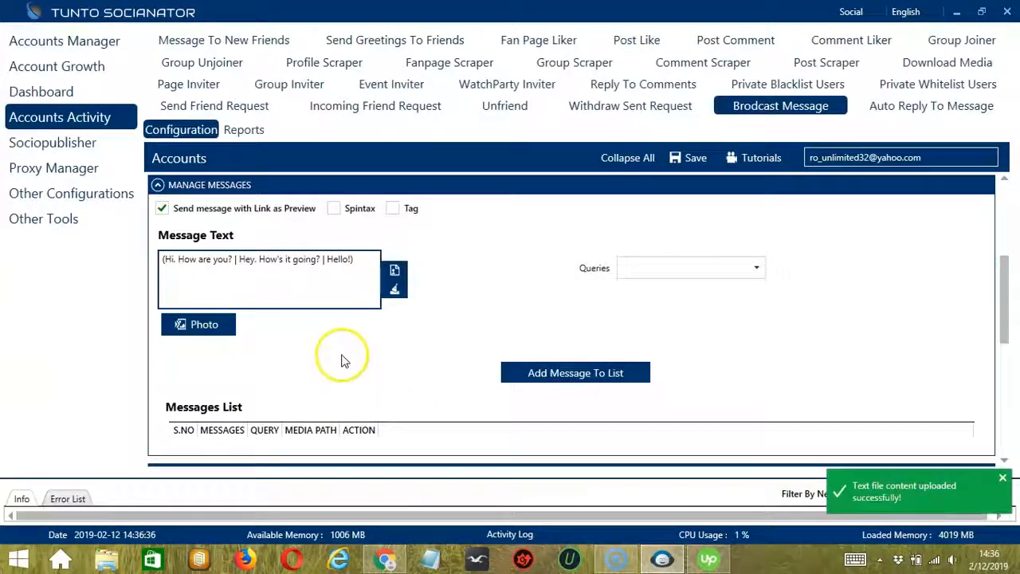
Enable Spintax for the message, and open the photo selection but cancel it without choosing an image
{"action": "left_click", "coordinate": [334, 208]}
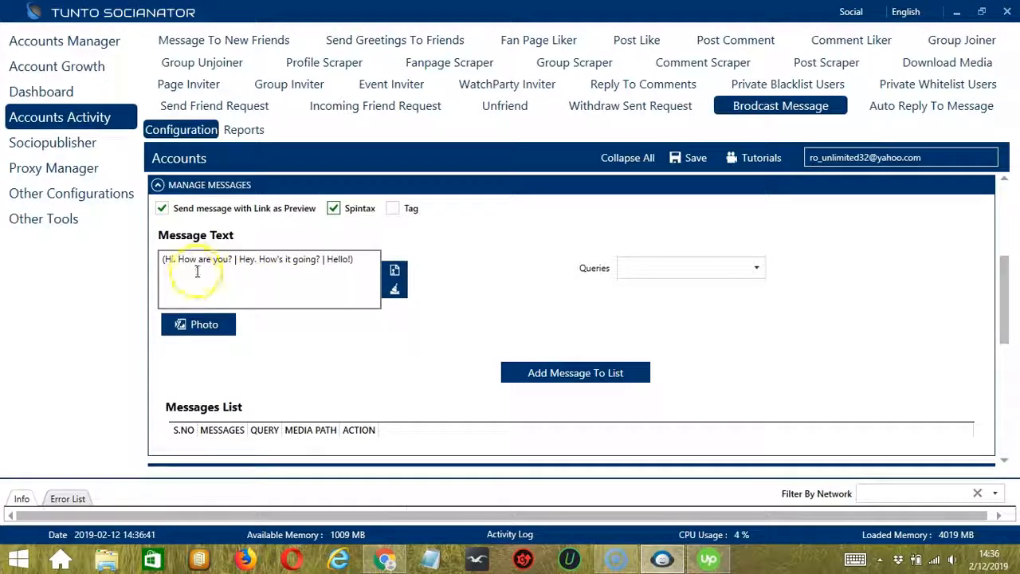
{"action": "left_click", "coordinate": [222, 329]}
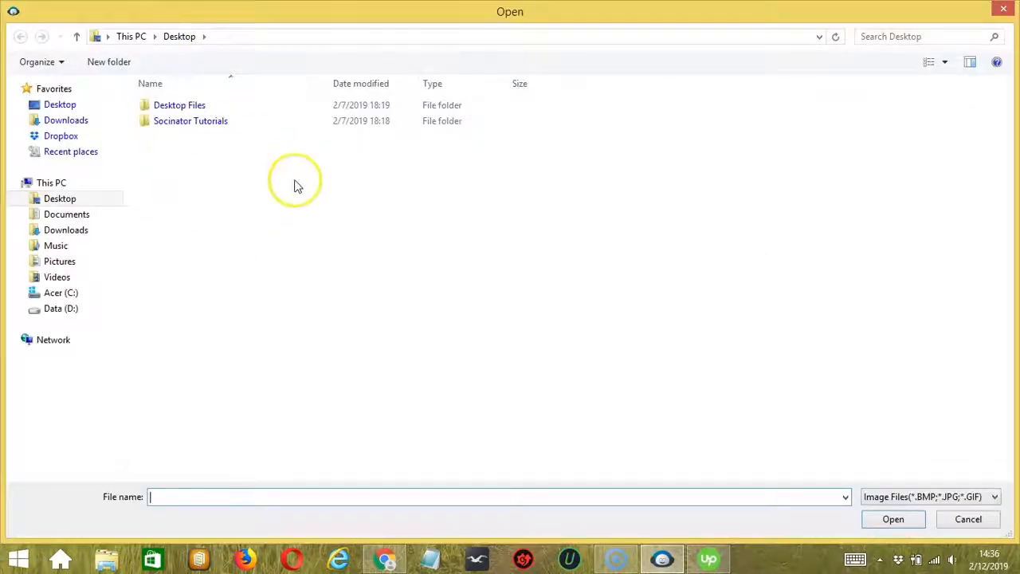
{"action": "left_click", "coordinate": [970, 519]}
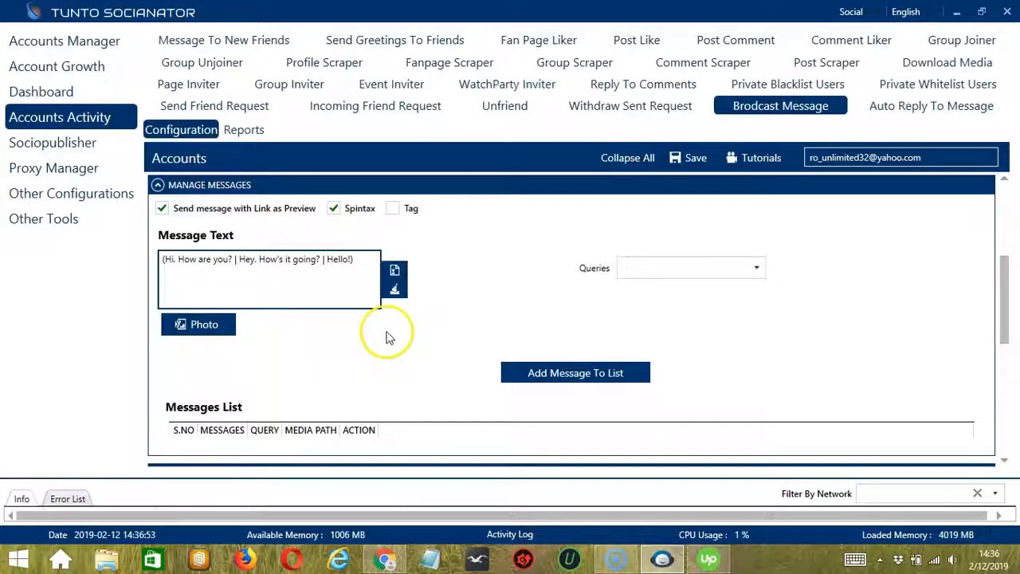
{"action": "left_click", "coordinate": [759, 267]}
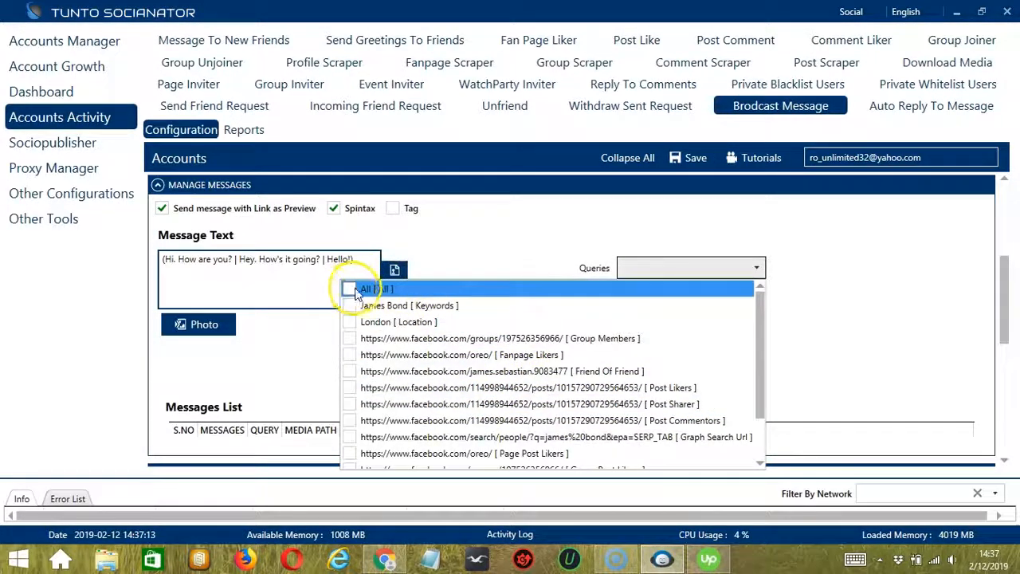
{"action": "left_click", "coordinate": [349, 339]}
{"action": "left_click", "coordinate": [812, 338]}
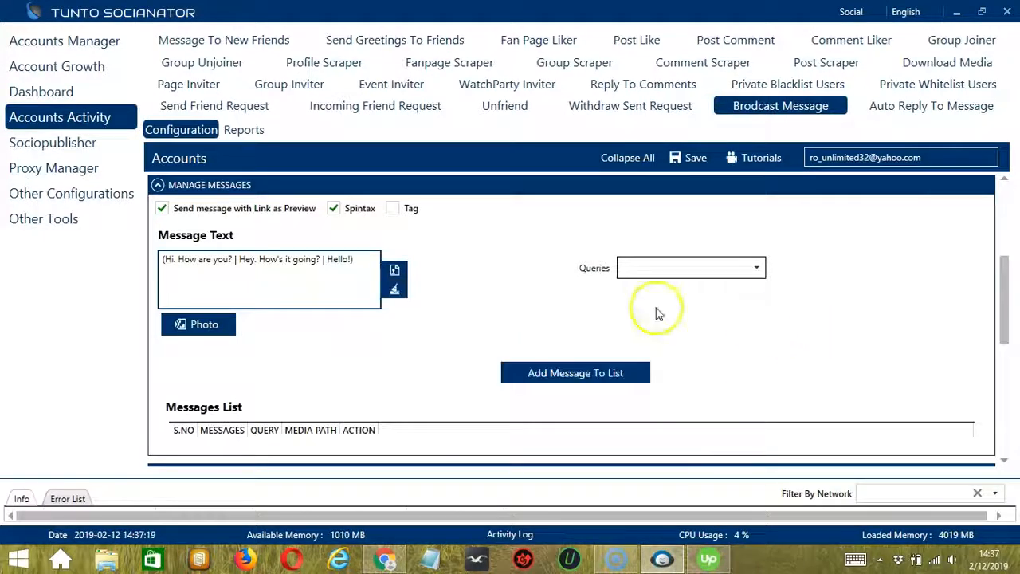
{"action": "left_click", "coordinate": [642, 371]}
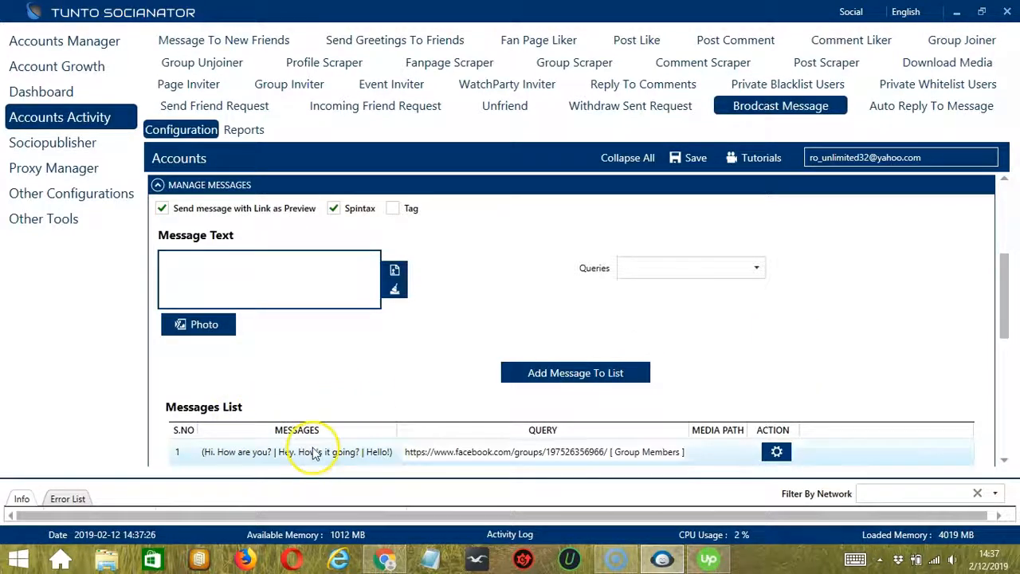
Delete the Group Members message from the messages list
{"action": "double_click", "coordinate": [632, 451]}
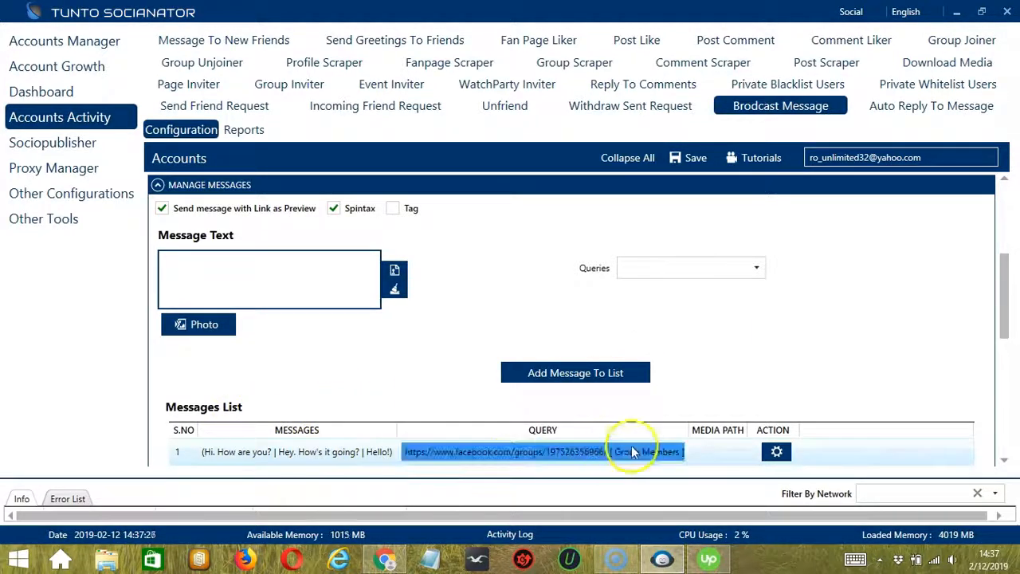
{"action": "left_click", "coordinate": [781, 453]}
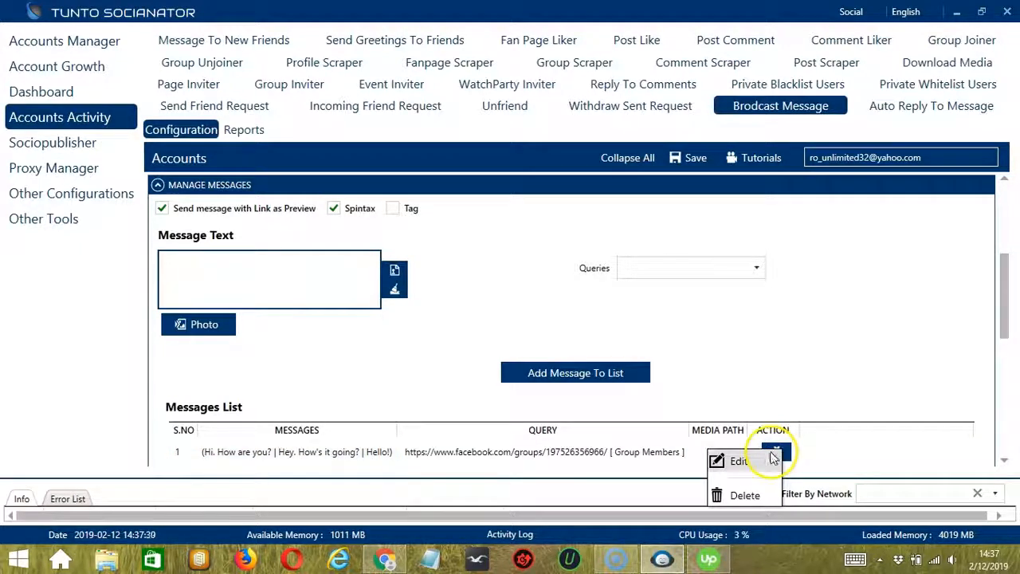
{"action": "left_click", "coordinate": [737, 494]}
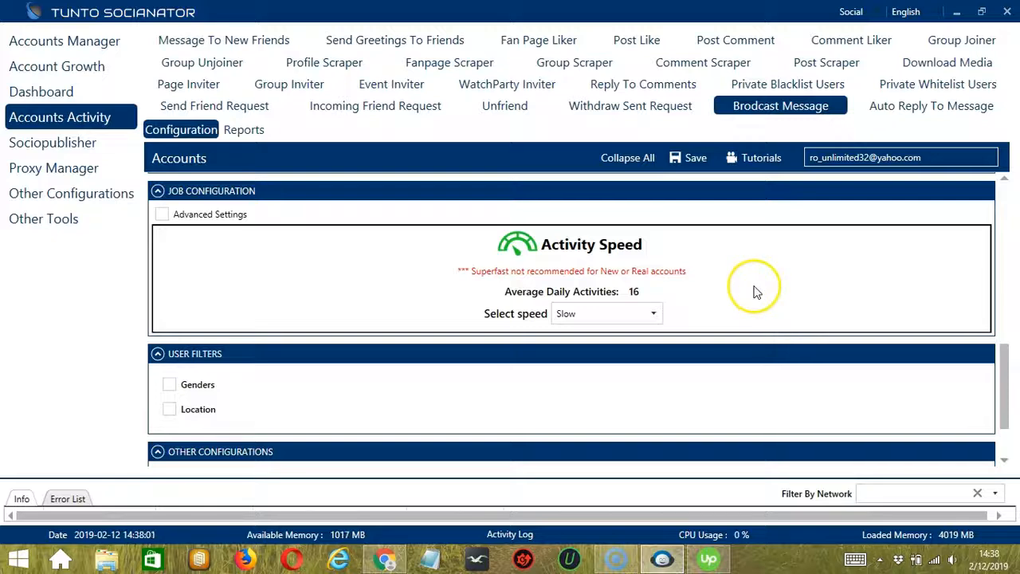
Try the Medium and Fast activity speeds for the job, and set the speed to Superfast
{"action": "left_click", "coordinate": [652, 313]}
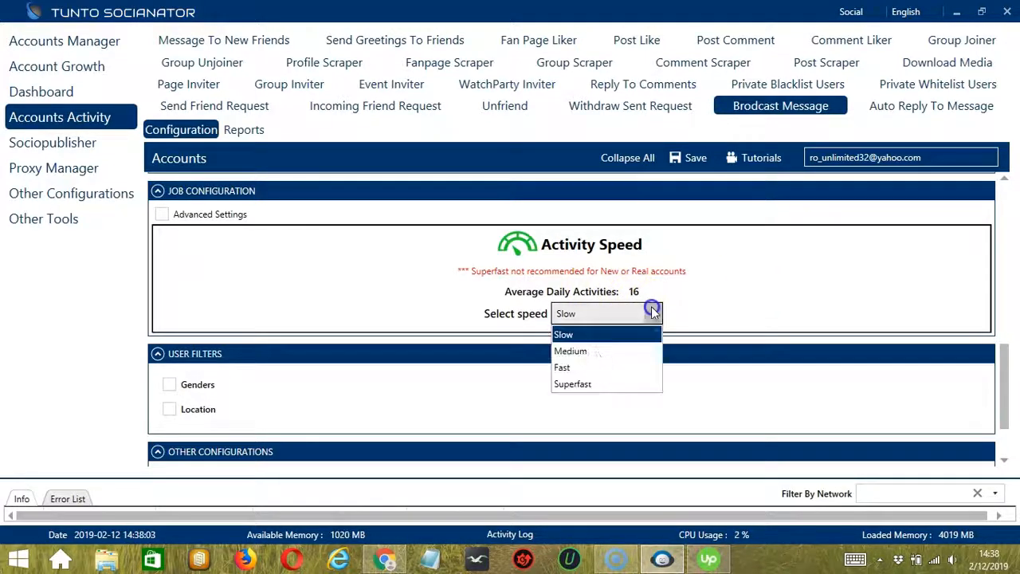
{"action": "left_click", "coordinate": [587, 350]}
{"action": "left_click", "coordinate": [648, 313]}
{"action": "left_click", "coordinate": [594, 365]}
{"action": "left_click", "coordinate": [654, 315]}
{"action": "left_click", "coordinate": [563, 383]}
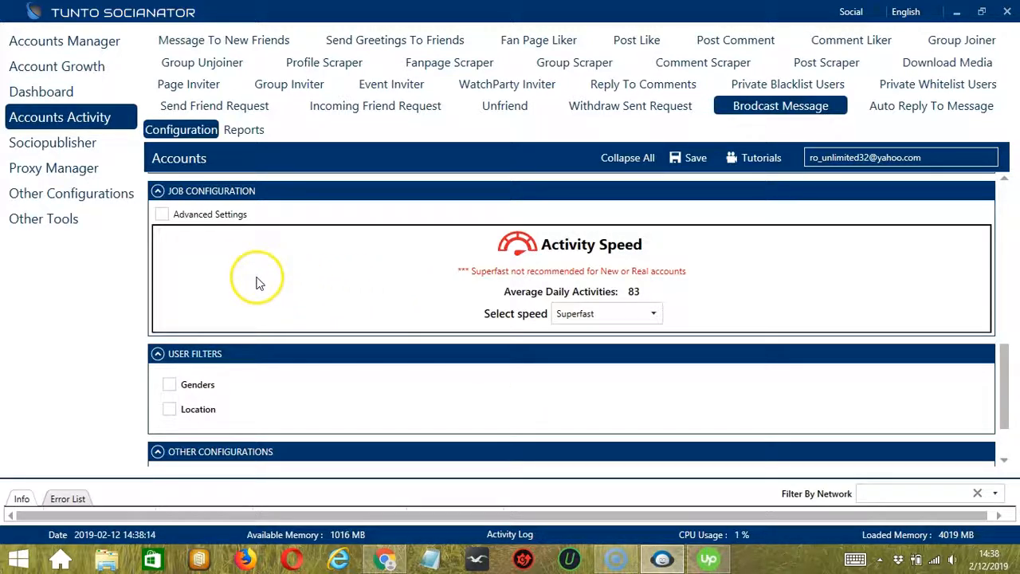
Enable the advanced job settings and the option to increase the number of messages each day
{"action": "left_click", "coordinate": [163, 215]}
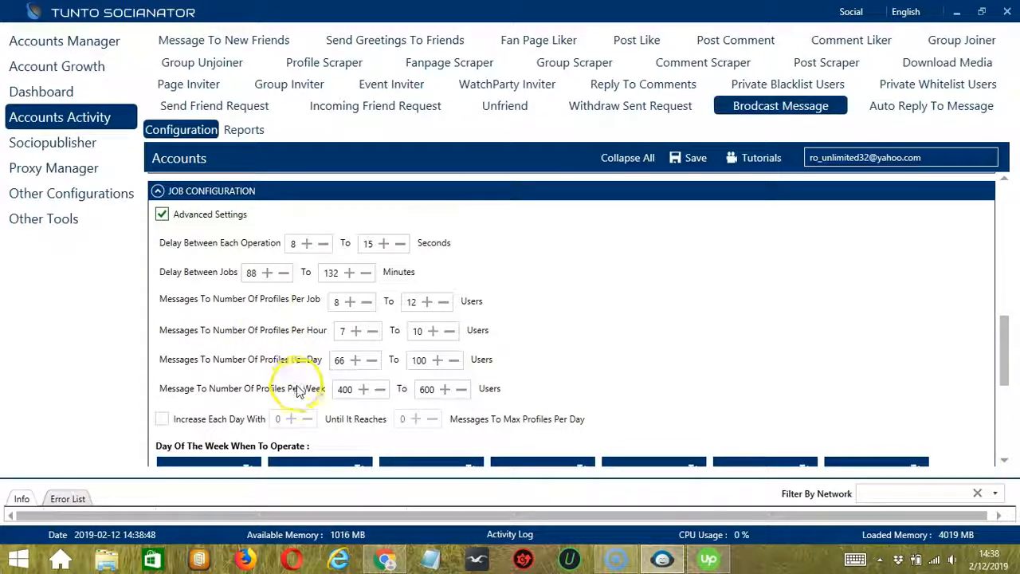
{"action": "left_click", "coordinate": [162, 419]}
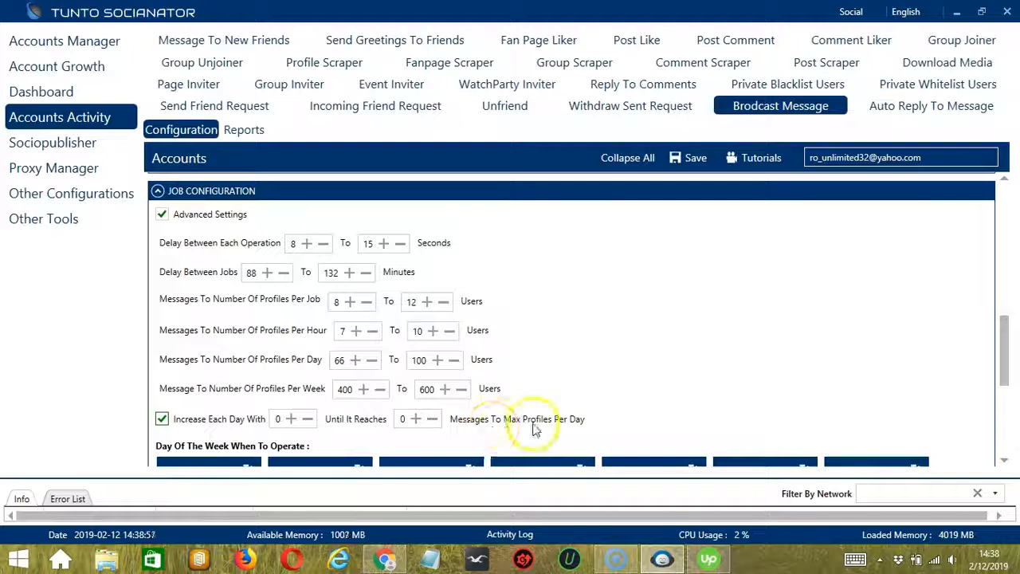
Delete Monday's operating interval and add a new one from 12:00:00 AM to 1:59:59 AM
{"action": "scroll", "coordinate": [388, 305], "scroll_direction": "down", "scroll_amount": 3}
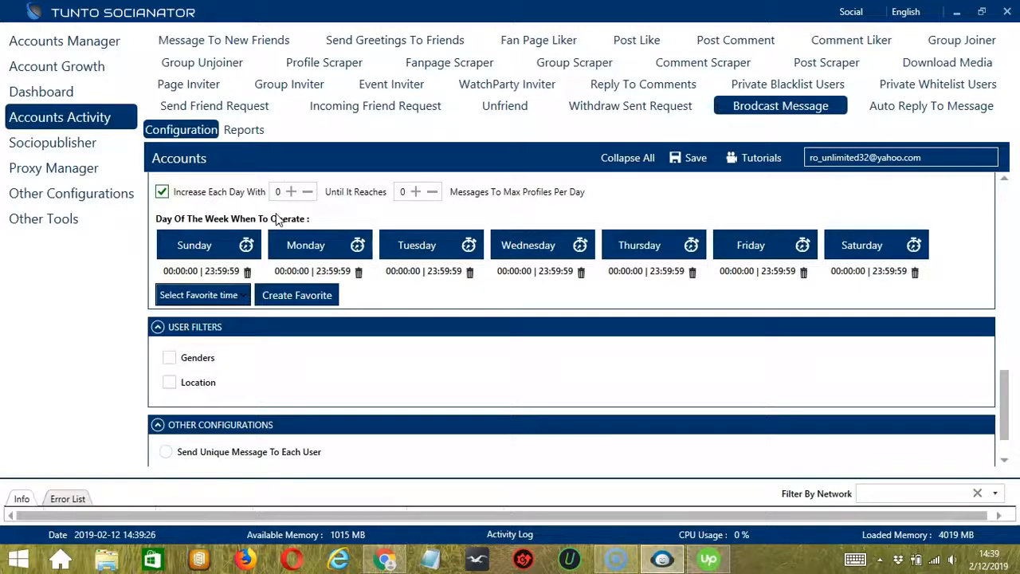
{"action": "left_click", "coordinate": [333, 252]}
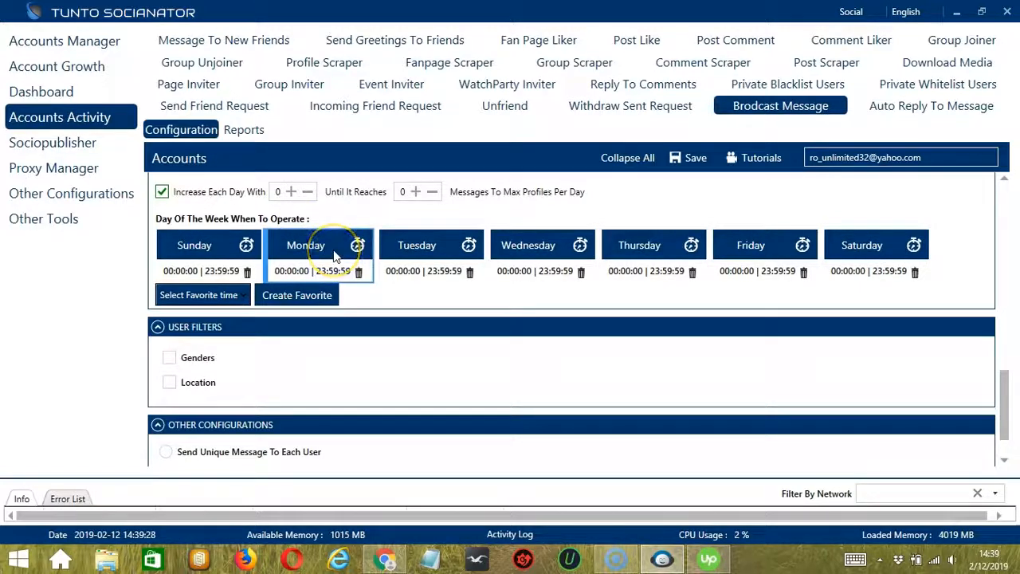
{"action": "left_click", "coordinate": [359, 272]}
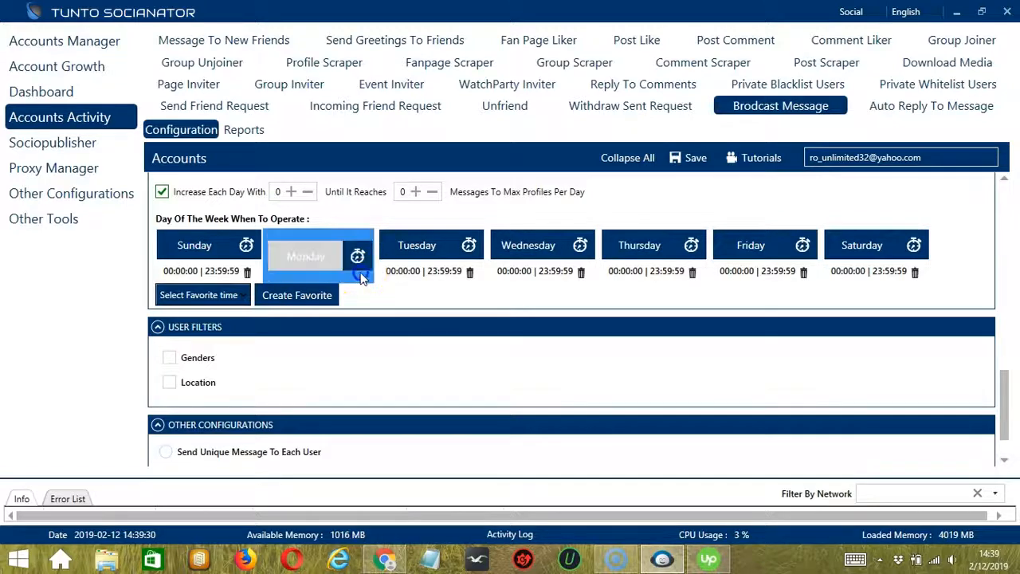
{"action": "left_click", "coordinate": [323, 257]}
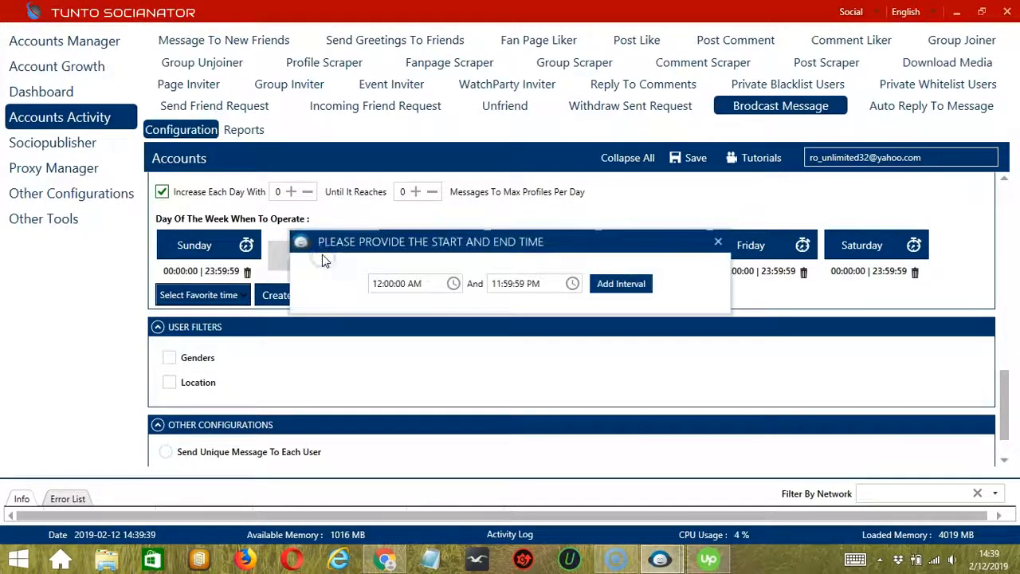
{"action": "left_click", "coordinate": [491, 282]}
{"action": "left_click", "coordinate": [495, 283]}
{"action": "left_click", "coordinate": [527, 284]}
{"action": "key", "text": "BackSpace"}
{"action": "type", "text": "A"}
{"action": "left_click", "coordinate": [619, 288]}
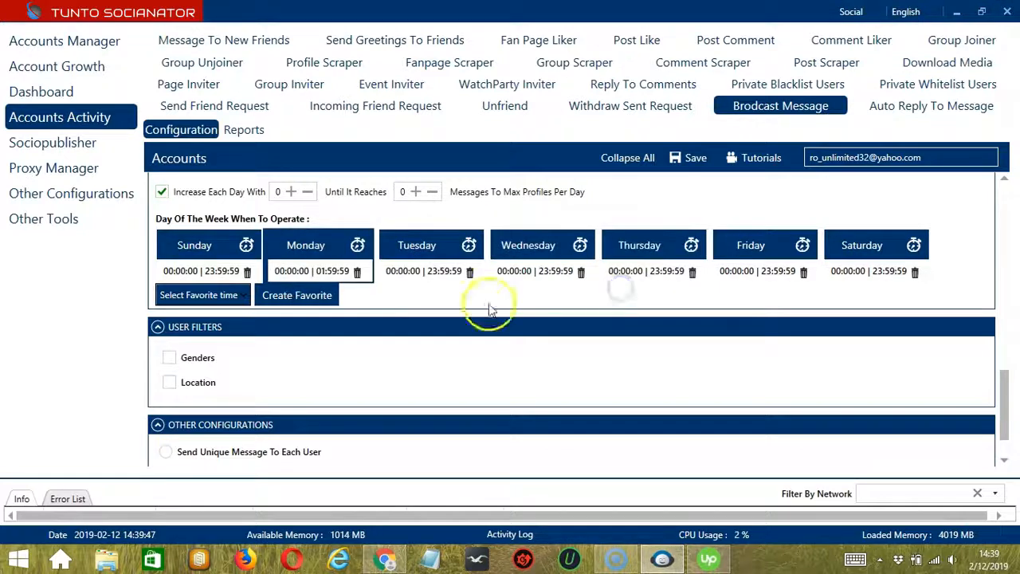
Add a second Monday interval from 2:00:00 AM to 11:59:59 PM
{"action": "left_click", "coordinate": [314, 246]}
{"action": "left_click", "coordinate": [374, 283]}
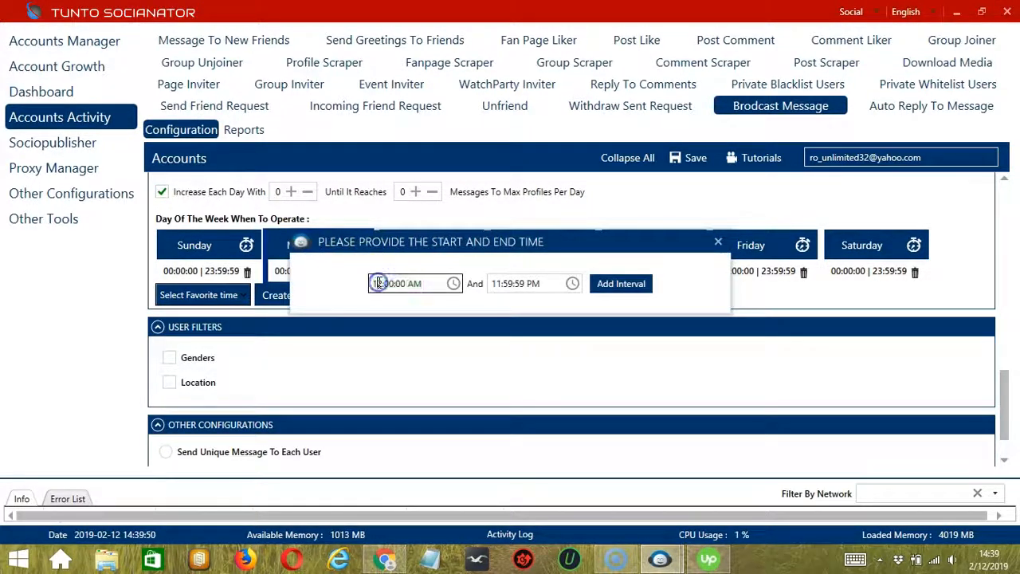
{"action": "left_click", "coordinate": [619, 285]}
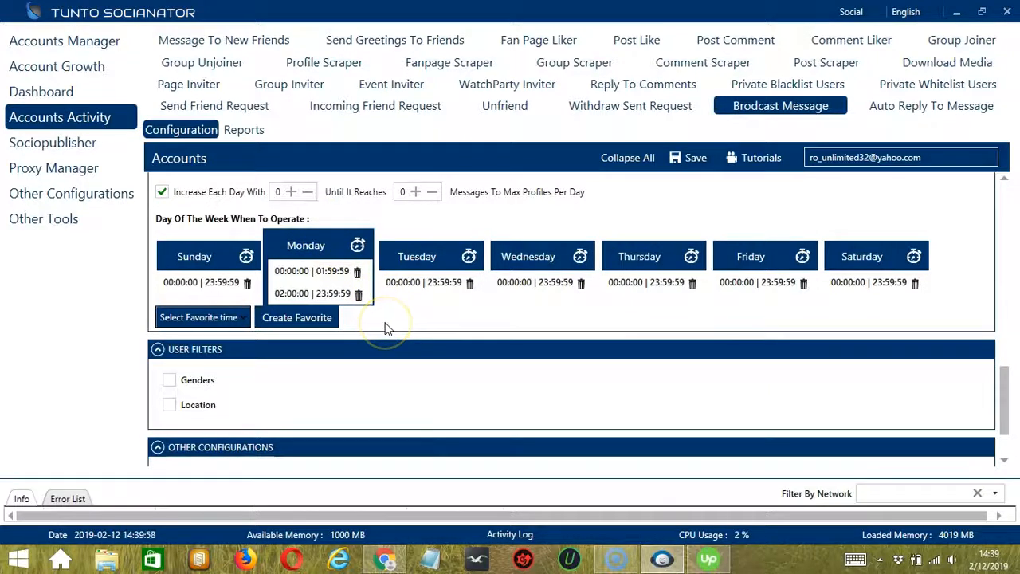
Save the weekly schedule as a favorite time named Facebook Message and select that favorite
{"action": "left_click", "coordinate": [327, 318]}
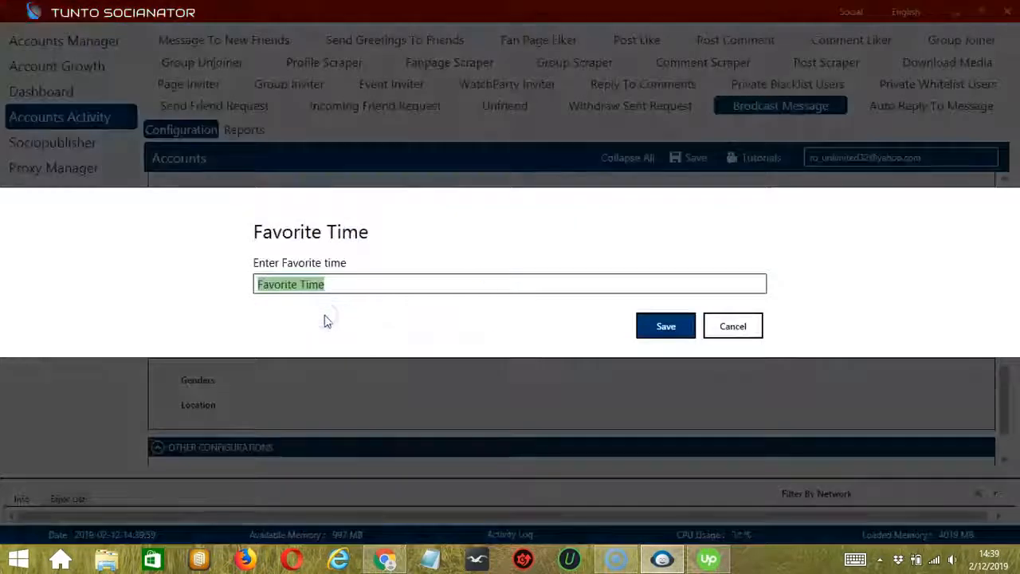
{"action": "type", "text": "Face"}
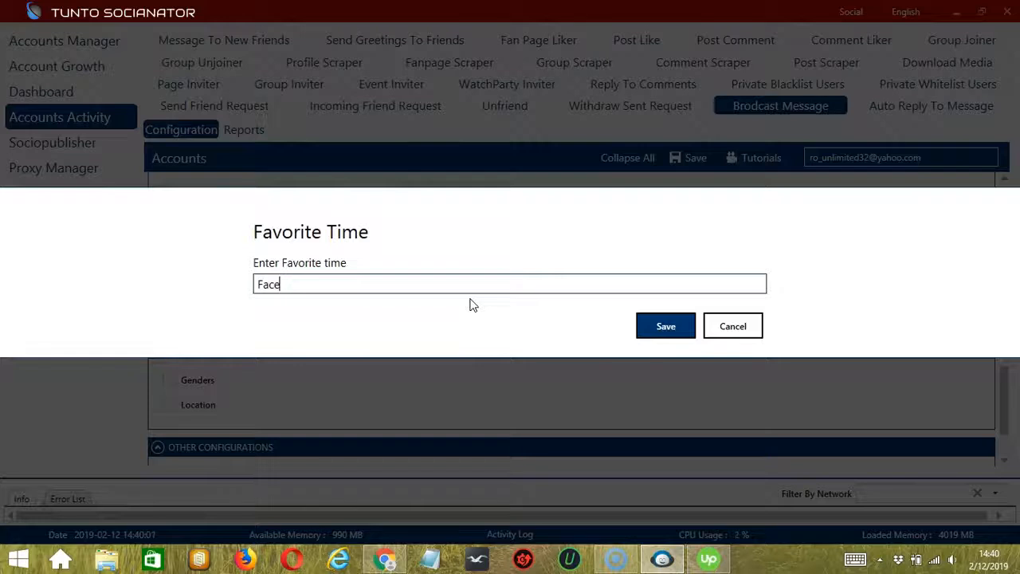
{"action": "type", "text": "book Message"}
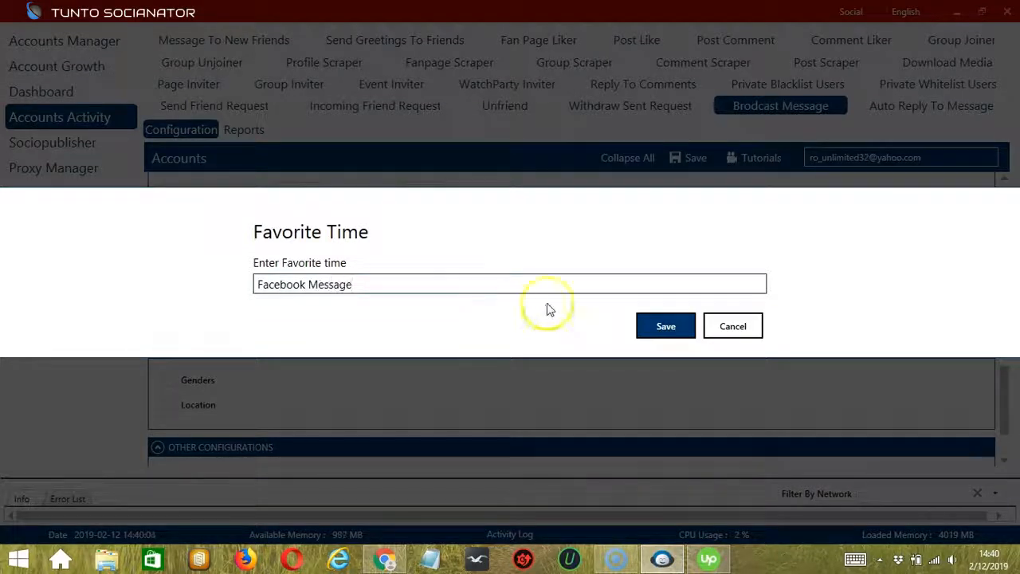
{"action": "left_click", "coordinate": [664, 331]}
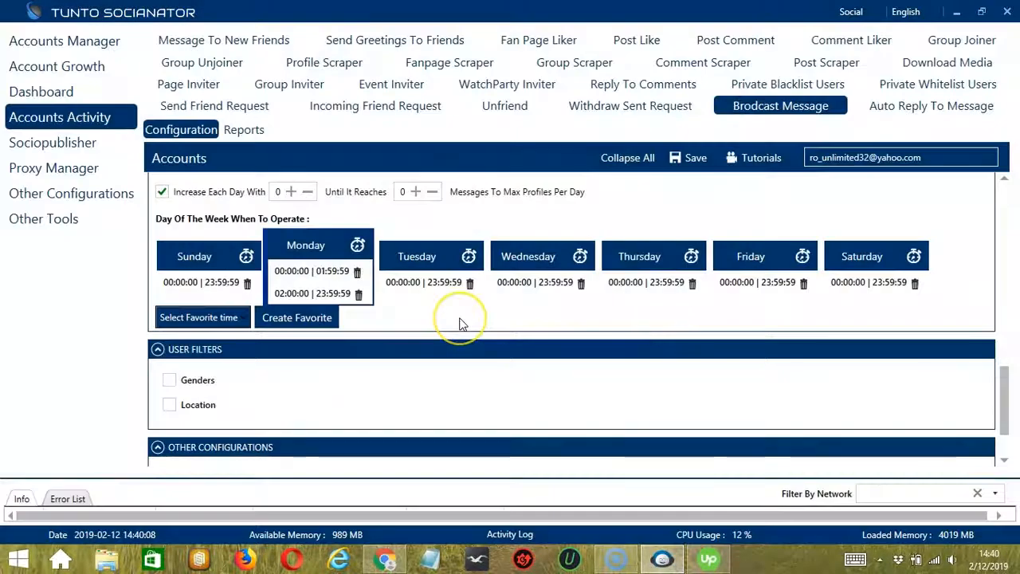
{"action": "left_click", "coordinate": [227, 318]}
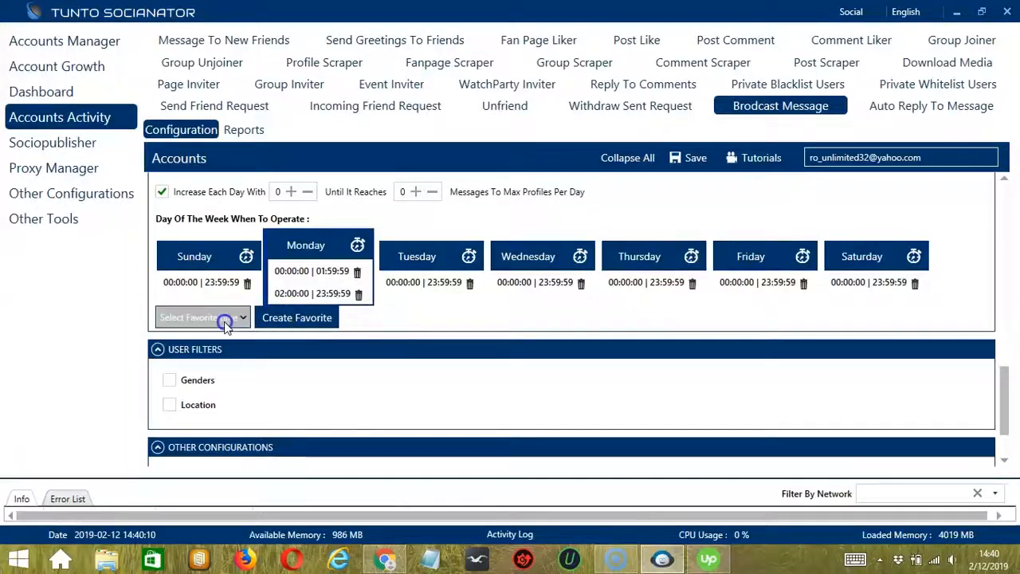
{"action": "scroll", "coordinate": [89, 217], "scroll_direction": "down", "scroll_amount": 10}
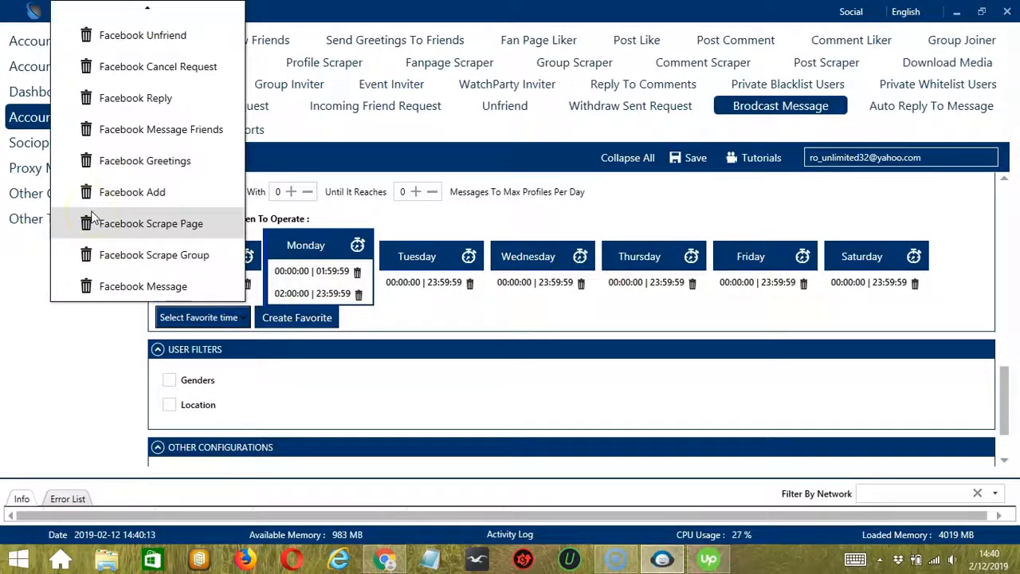
{"action": "left_click", "coordinate": [137, 288]}
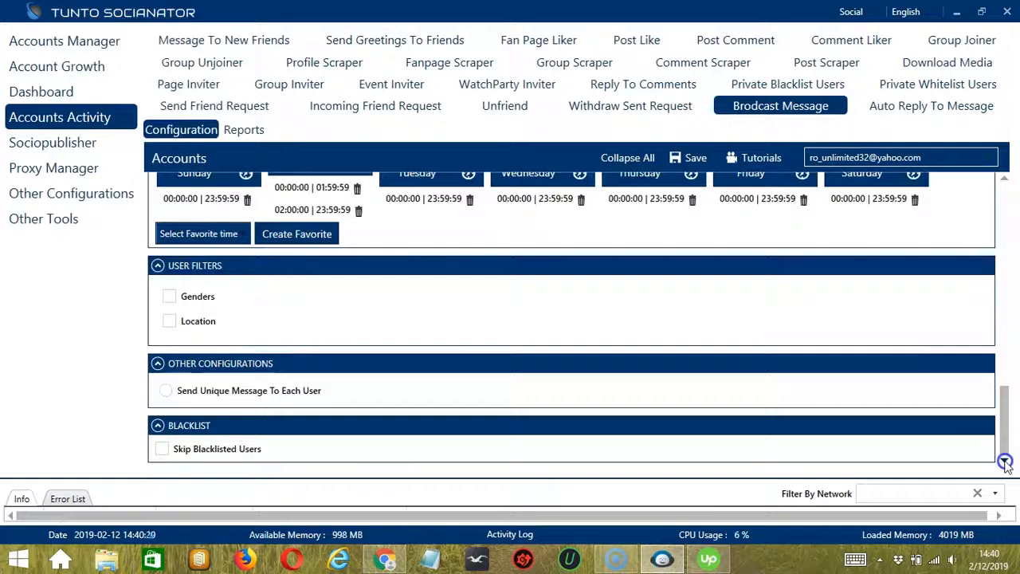
Enable the gender user filter and include both Male and Female
{"action": "left_click", "coordinate": [262, 294]}
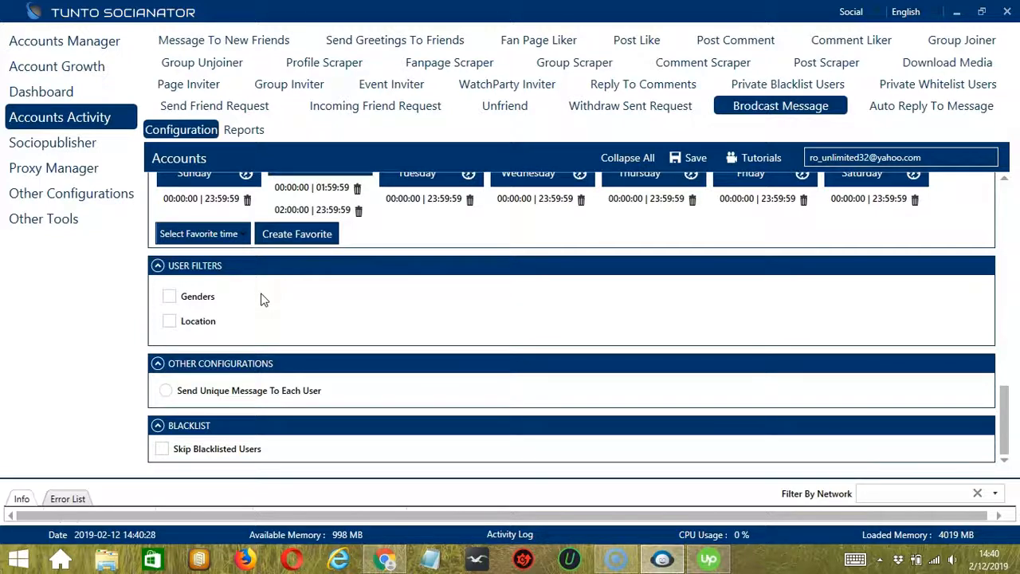
{"action": "left_click", "coordinate": [170, 298]}
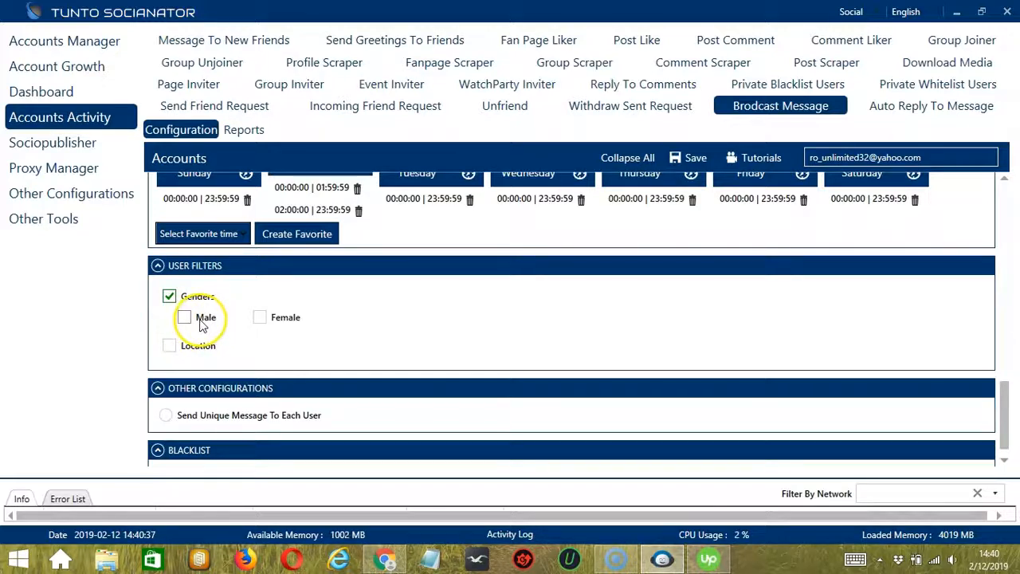
{"action": "left_click", "coordinate": [183, 319]}
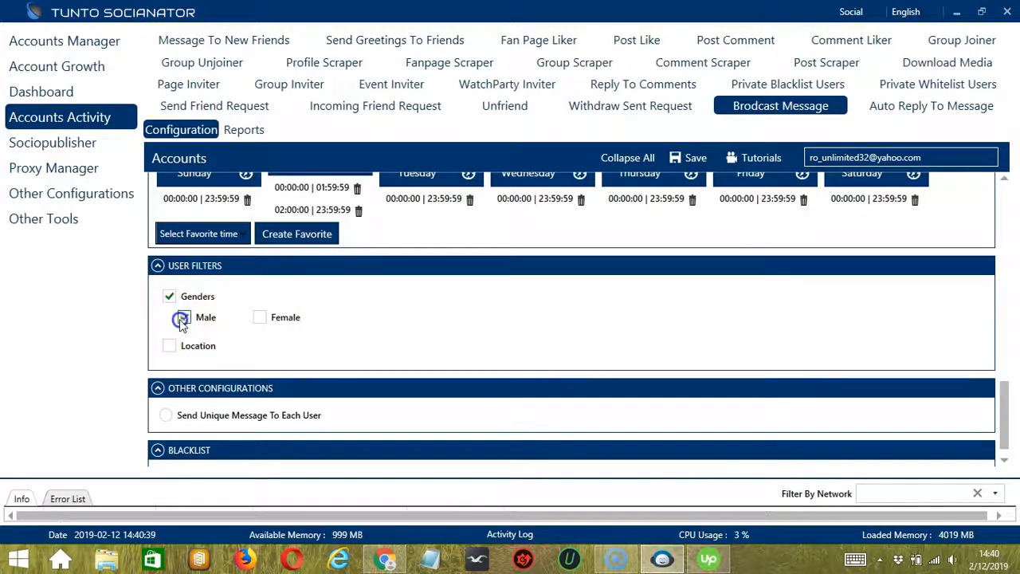
{"action": "left_click", "coordinate": [269, 319]}
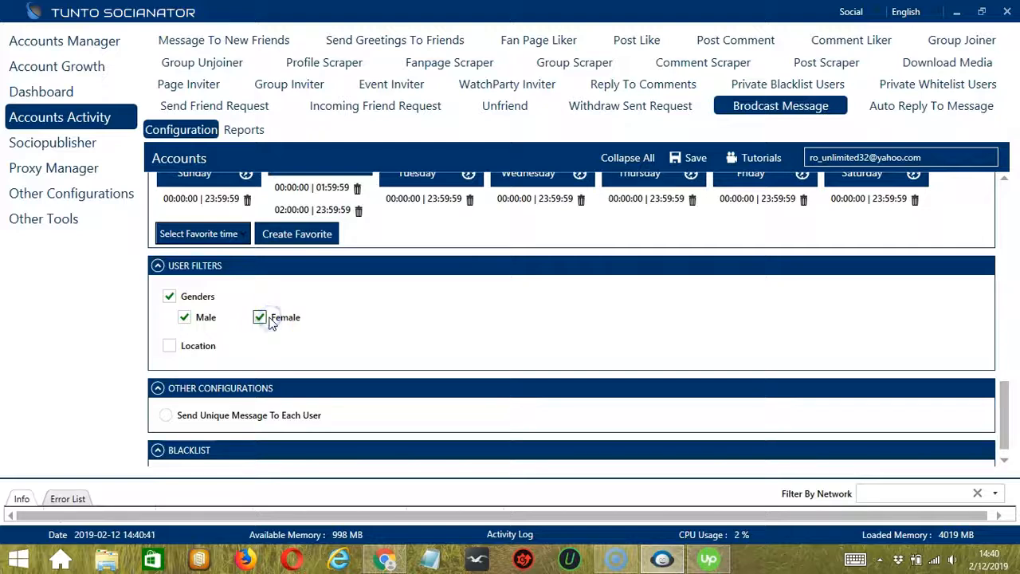
Enable the location user filter, enter the sample text Location, and clear it
{"action": "left_click", "coordinate": [170, 346]}
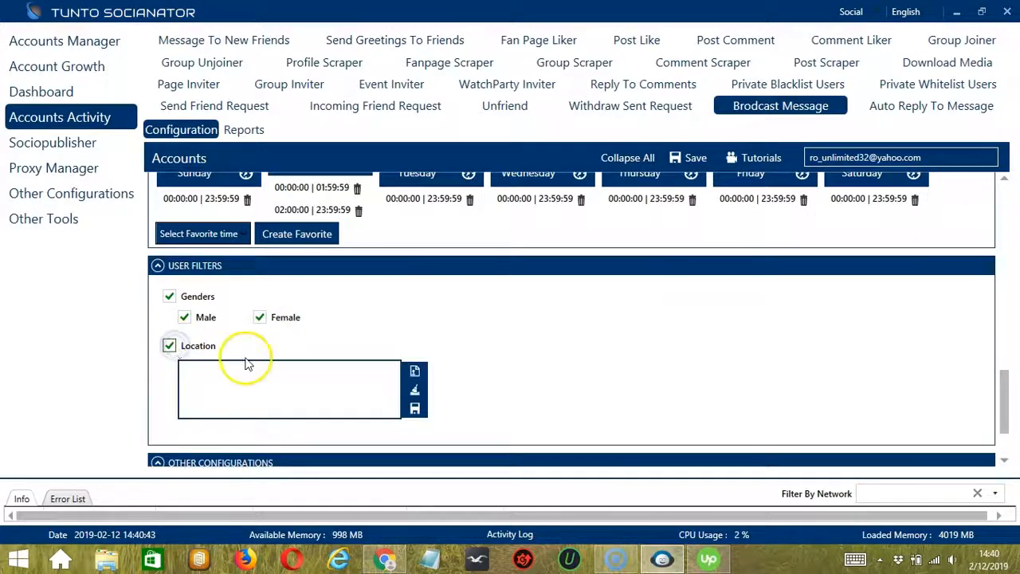
{"action": "left_click", "coordinate": [271, 369]}
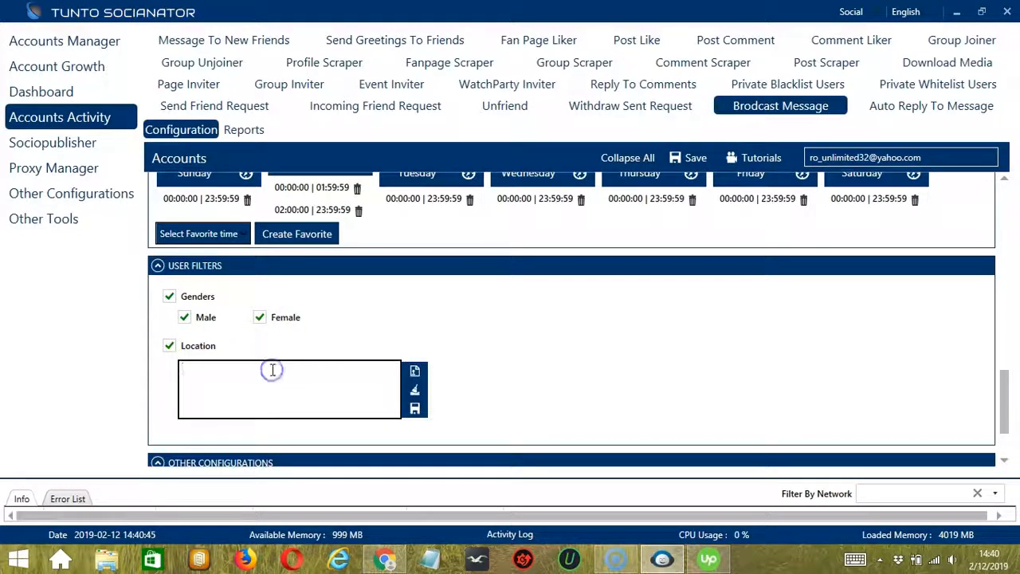
{"action": "type", "text": "Location"}
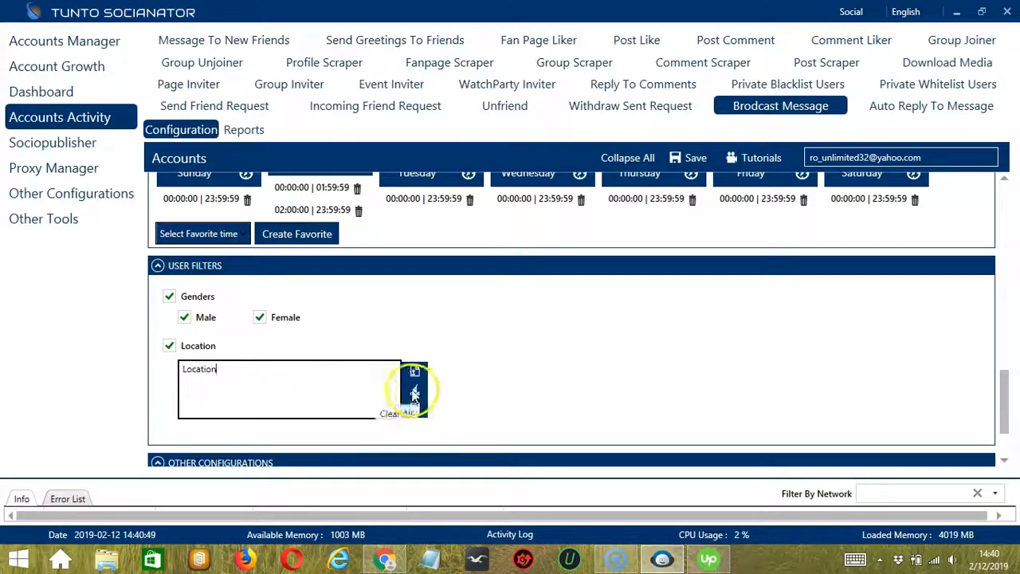
{"action": "left_click", "coordinate": [414, 392]}
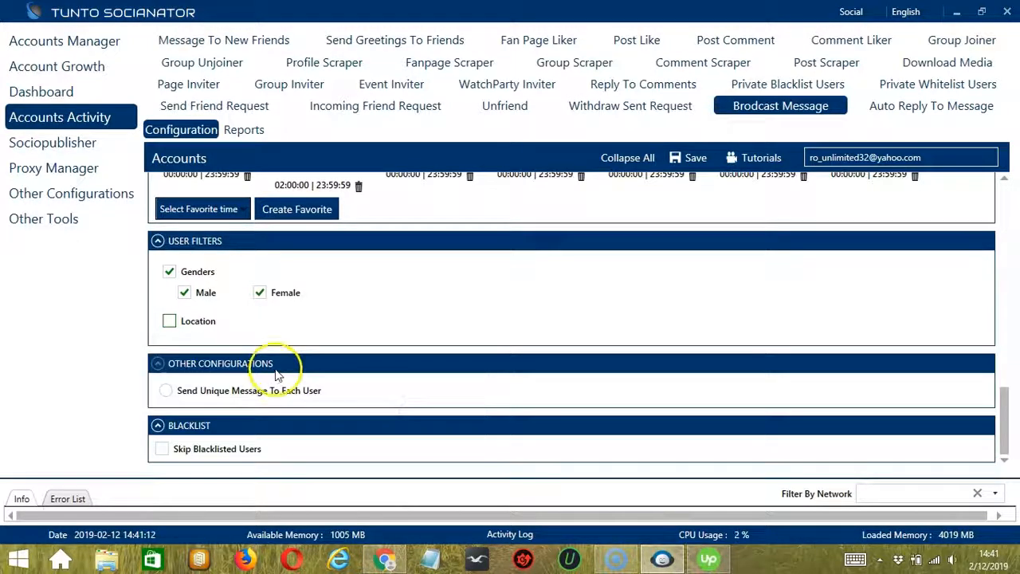
Enable sending a unique message to each user and skipping blacklisted users
{"action": "left_click", "coordinate": [166, 390]}
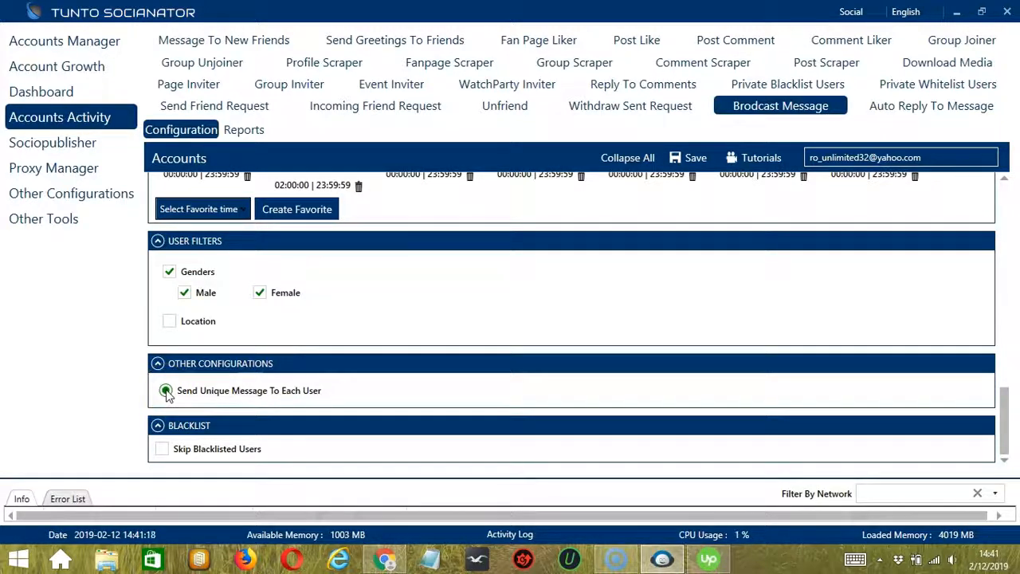
{"action": "left_click", "coordinate": [343, 445]}
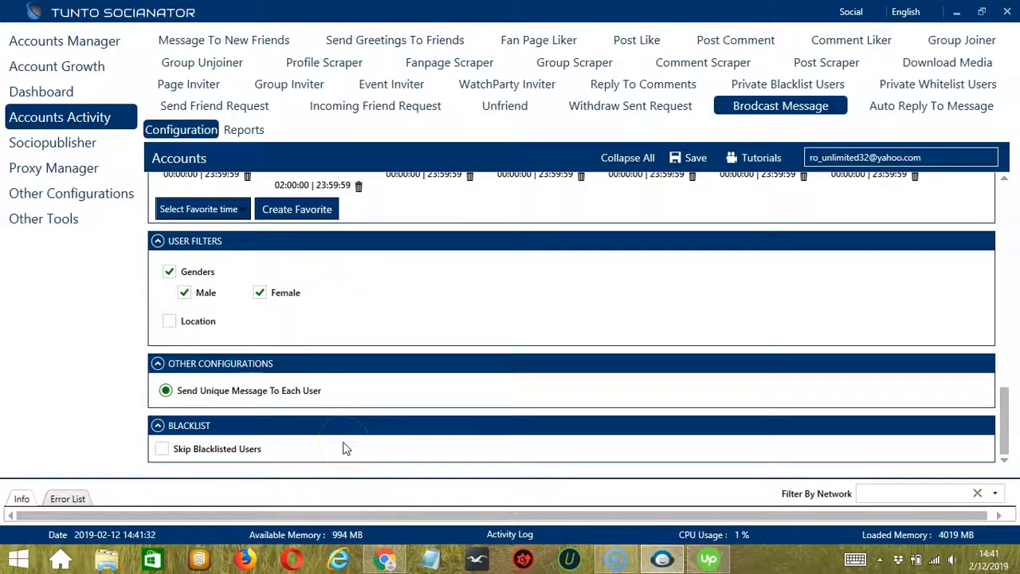
{"action": "left_click", "coordinate": [286, 450]}
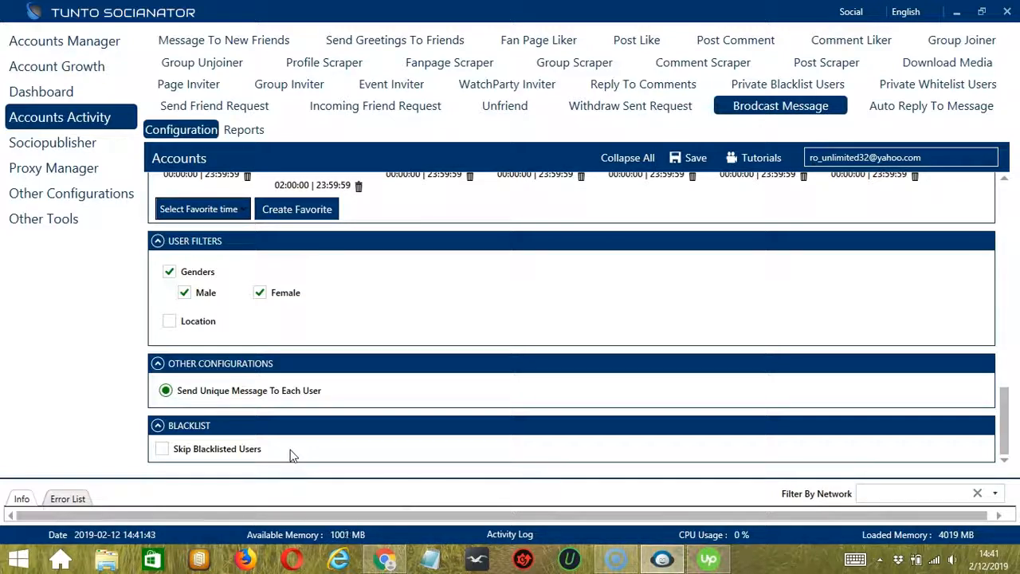
{"action": "left_click", "coordinate": [162, 449]}
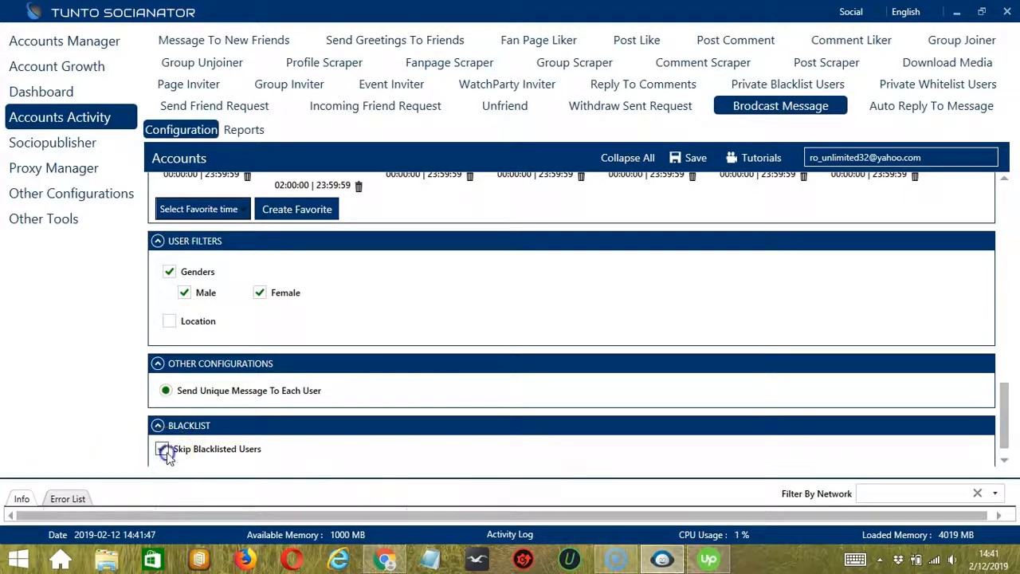
{"action": "scroll", "coordinate": [414, 401], "scroll_direction": "down", "scroll_amount": 2}
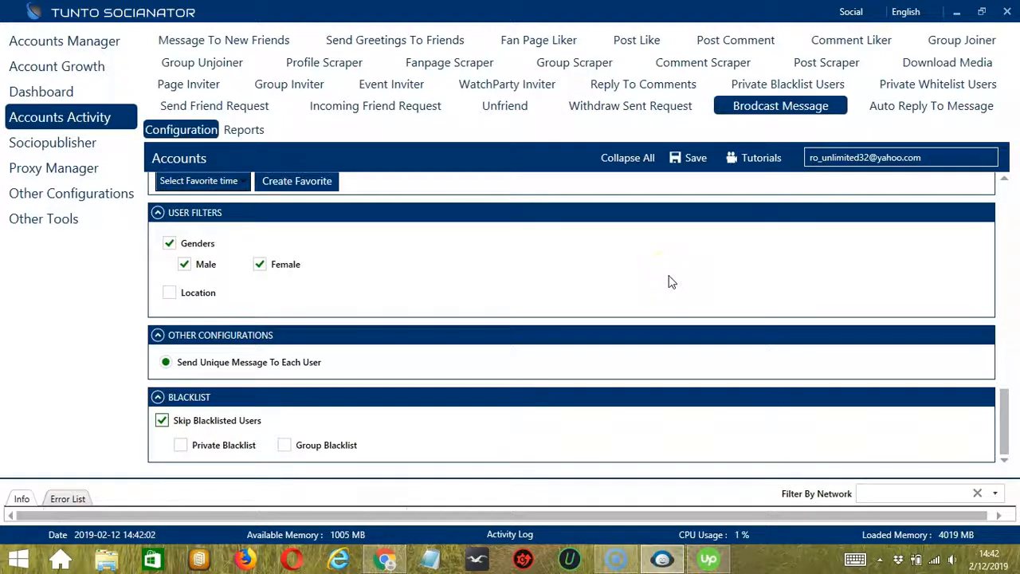
Save the broadcast message configuration and set the activity status to Active
{"action": "scroll", "coordinate": [670, 282], "scroll_direction": "up", "scroll_amount": 3}
{"action": "left_click_drag", "start_coordinate": [1004, 396], "coordinate": [1013, 176]}
{"action": "left_click", "coordinate": [693, 159]}
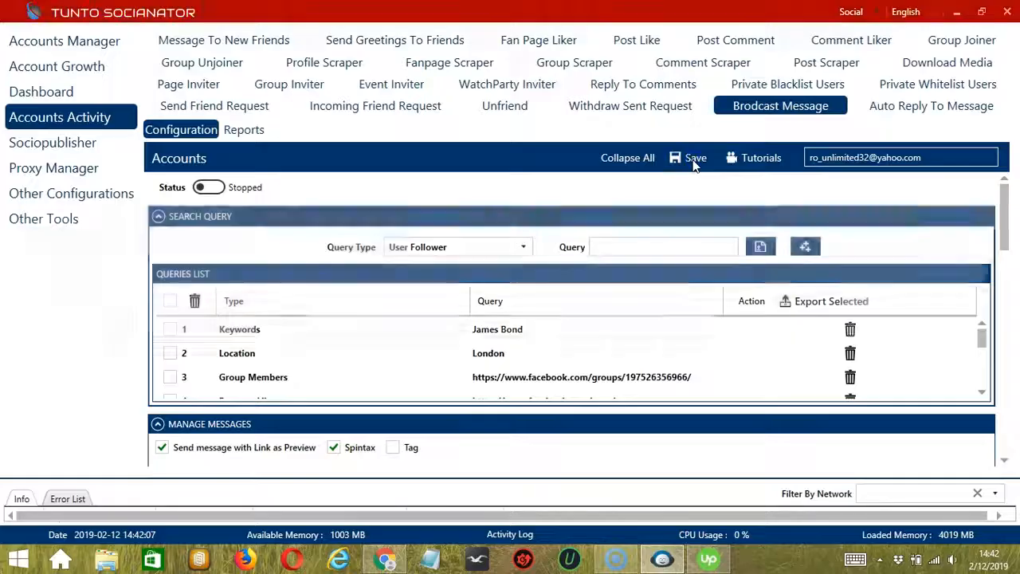
{"action": "left_click", "coordinate": [730, 312]}
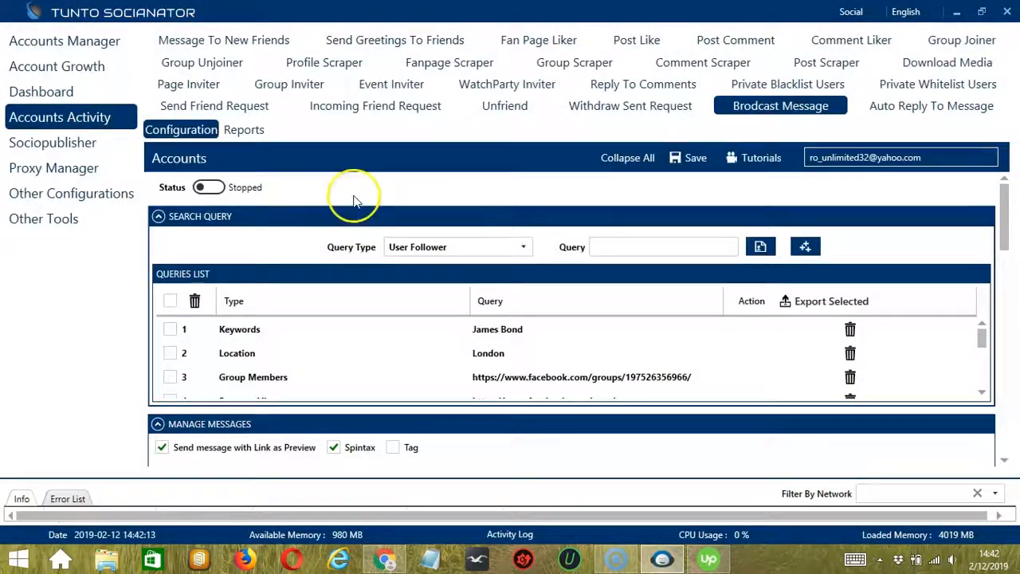
{"action": "left_click", "coordinate": [209, 187]}
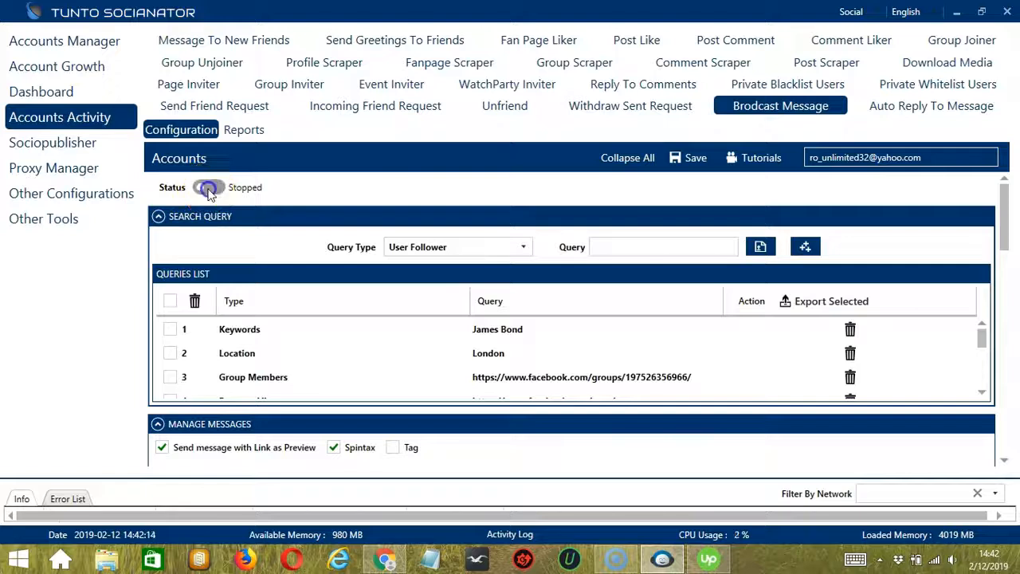
{"action": "left_click", "coordinate": [377, 192]}
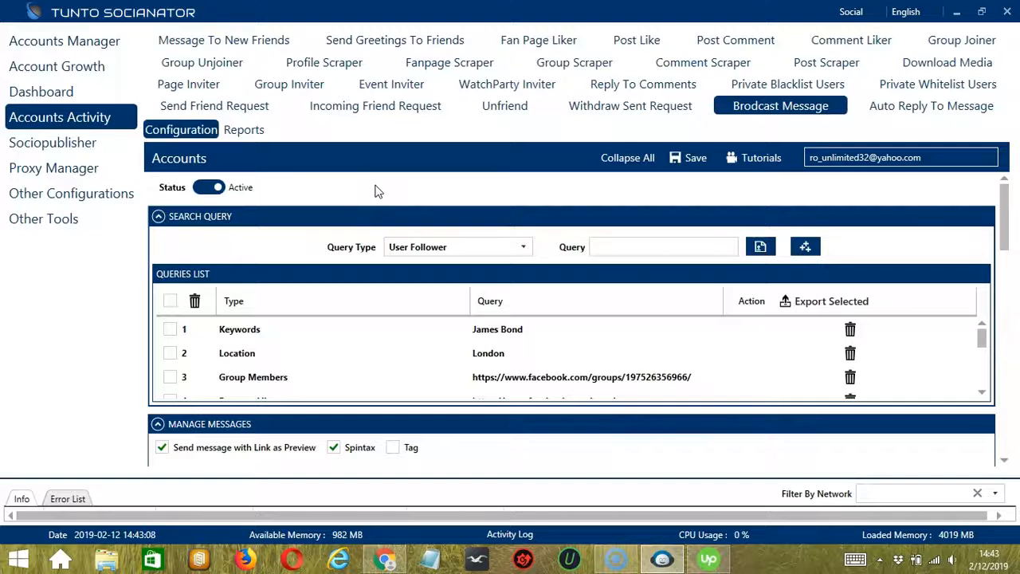
Switch the social network to Facebook and open the broadcast message campaign setup
{"action": "left_click", "coordinate": [834, 10]}
{"action": "left_click", "coordinate": [877, 11]}
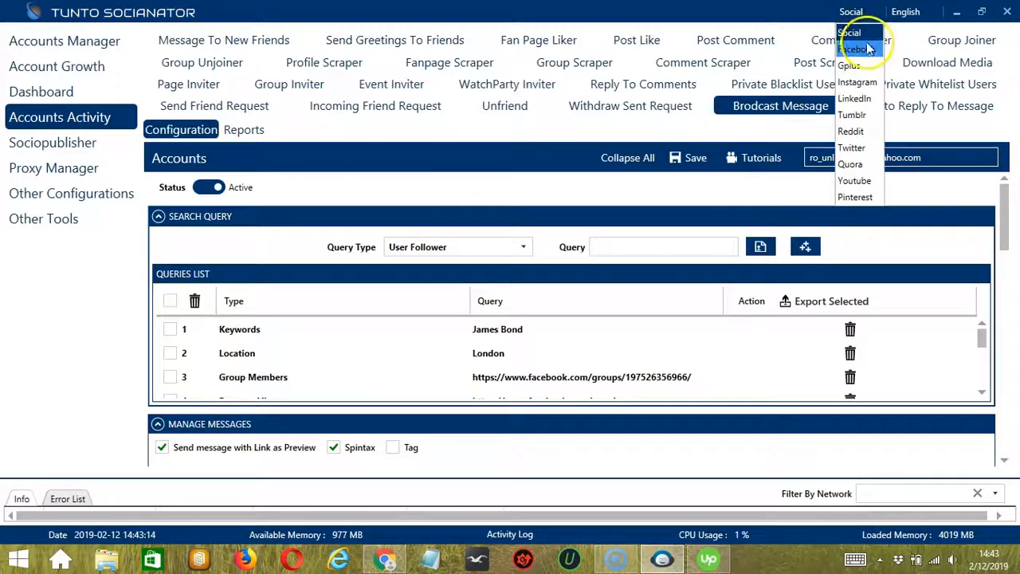
{"action": "left_click", "coordinate": [851, 49]}
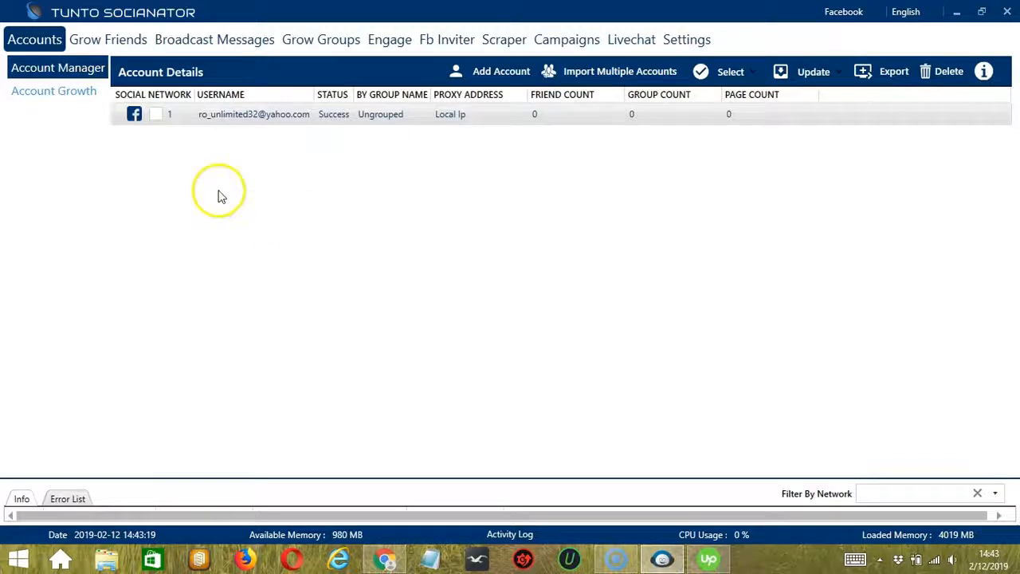
{"action": "left_click", "coordinate": [201, 40]}
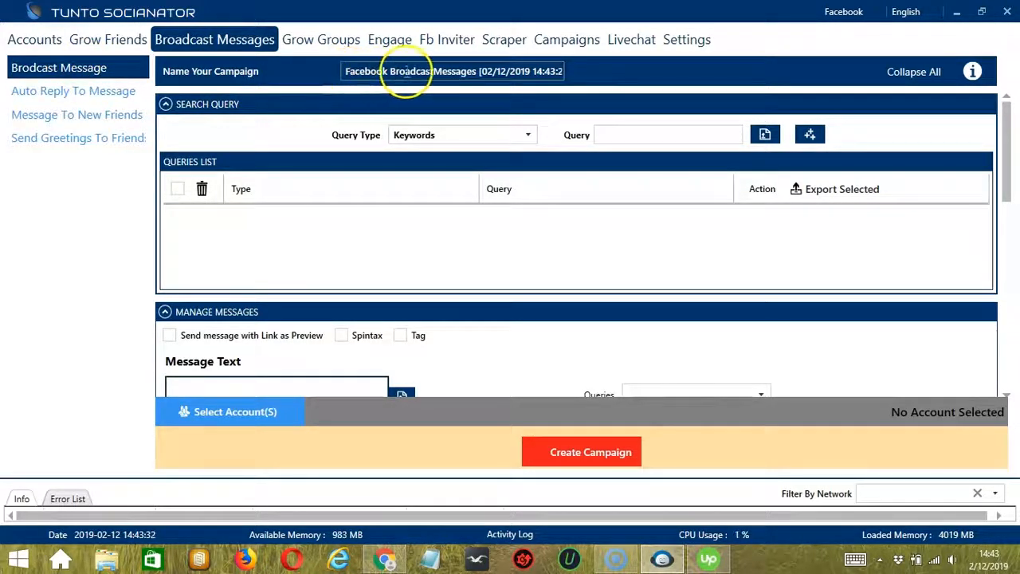
Add a Keywords query for James Bond to the campaign's queries list
{"action": "left_click", "coordinate": [614, 135]}
{"action": "type", "text": "Jem"}
{"action": "key", "text": "BackSpace"}
{"action": "key", "text": "BackSpace"}
{"action": "key", "text": "BackSpace"}
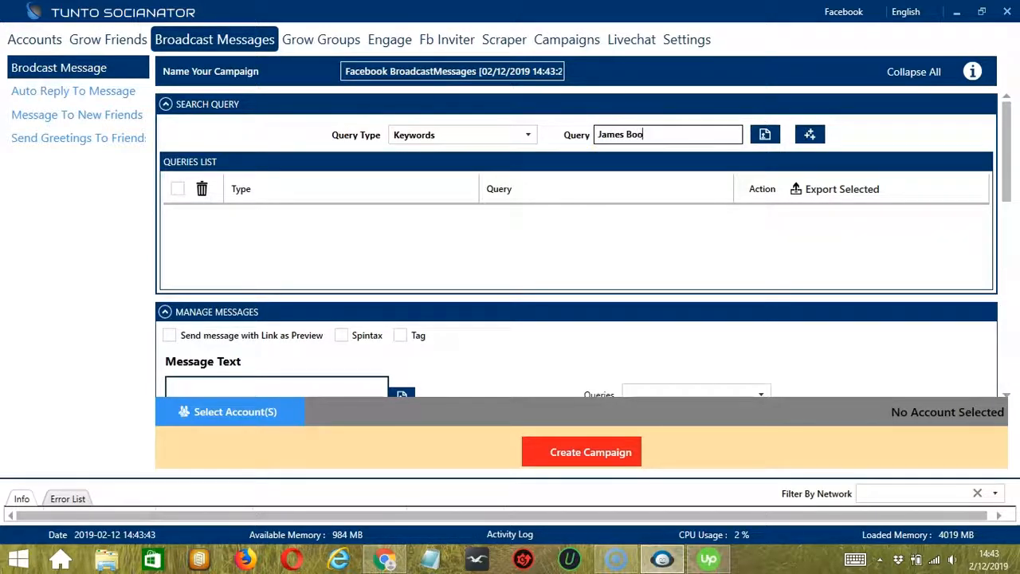
{"action": "type", "text": "James Bond"}
{"action": "left_click", "coordinate": [810, 134]}
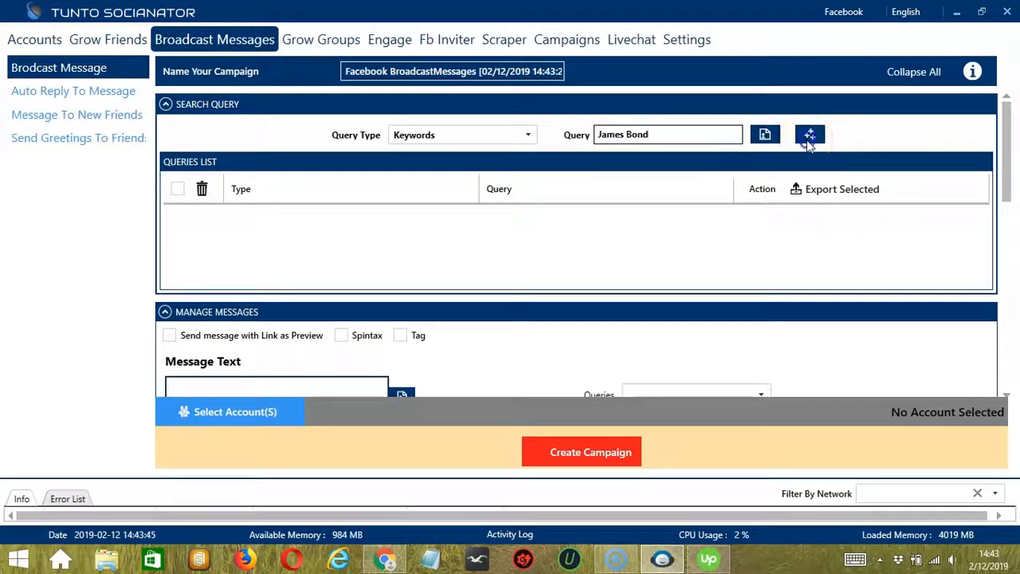
Add a Location query for London to the campaign's queries list
{"action": "left_click", "coordinate": [527, 136]}
{"action": "scroll", "coordinate": [478, 191], "scroll_direction": "up", "scroll_amount": 2}
{"action": "left_click", "coordinate": [450, 165]}
{"action": "left_click", "coordinate": [619, 134]}
{"action": "type", "text": "London"}
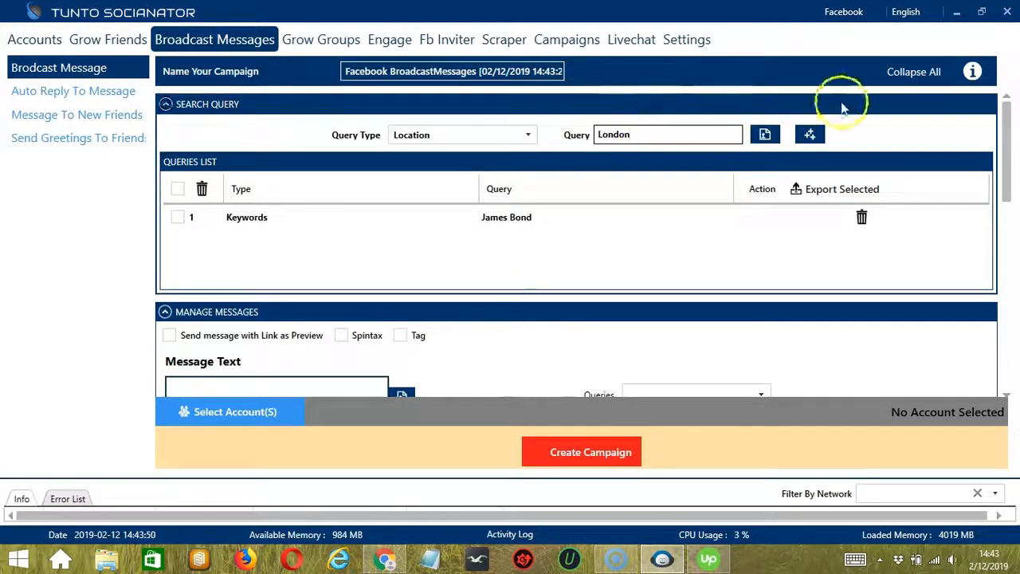
{"action": "left_click", "coordinate": [809, 134]}
Enable Spintax for the campaign messages and load the message text from message.txt on the Desktop
{"action": "scroll", "coordinate": [1006, 394], "scroll_direction": "down", "scroll_amount": 3}
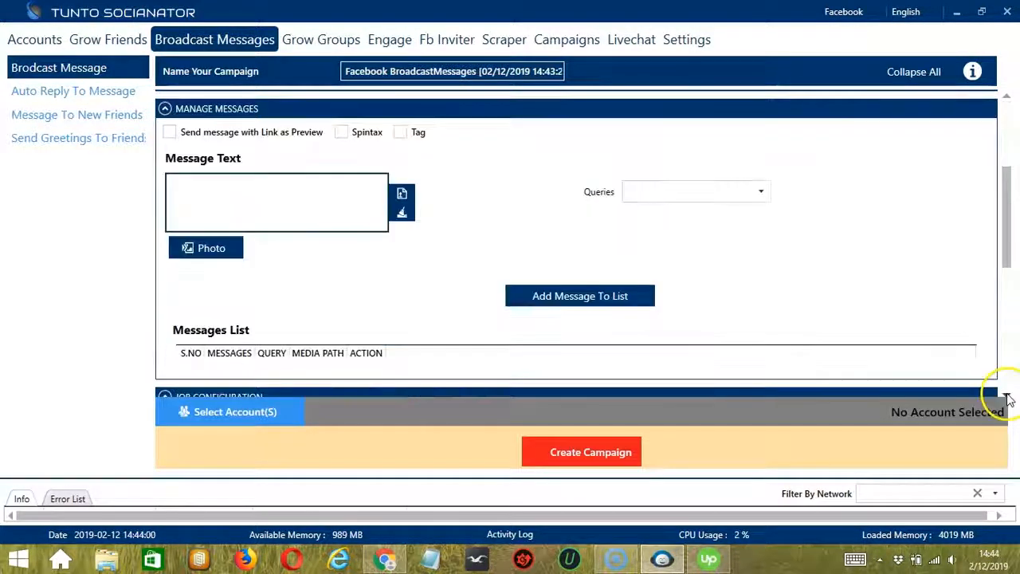
{"action": "left_click", "coordinate": [341, 132]}
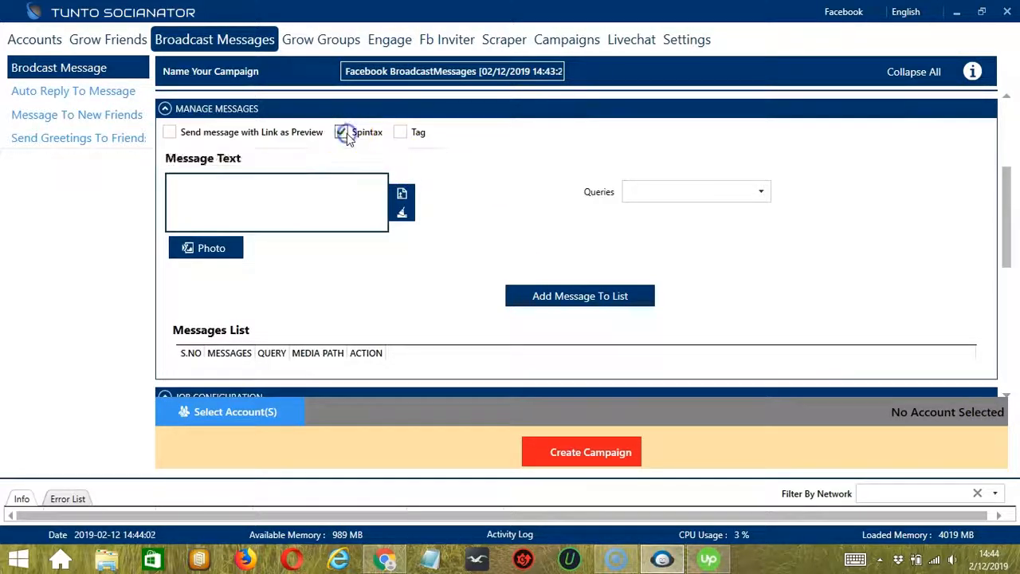
{"action": "left_click", "coordinate": [400, 193]}
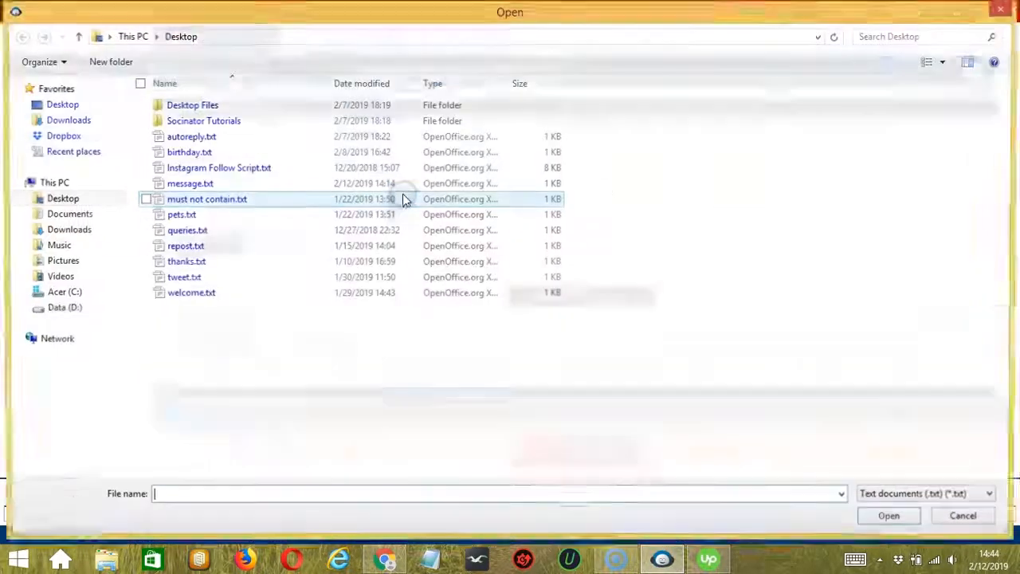
{"action": "left_click", "coordinate": [195, 183]}
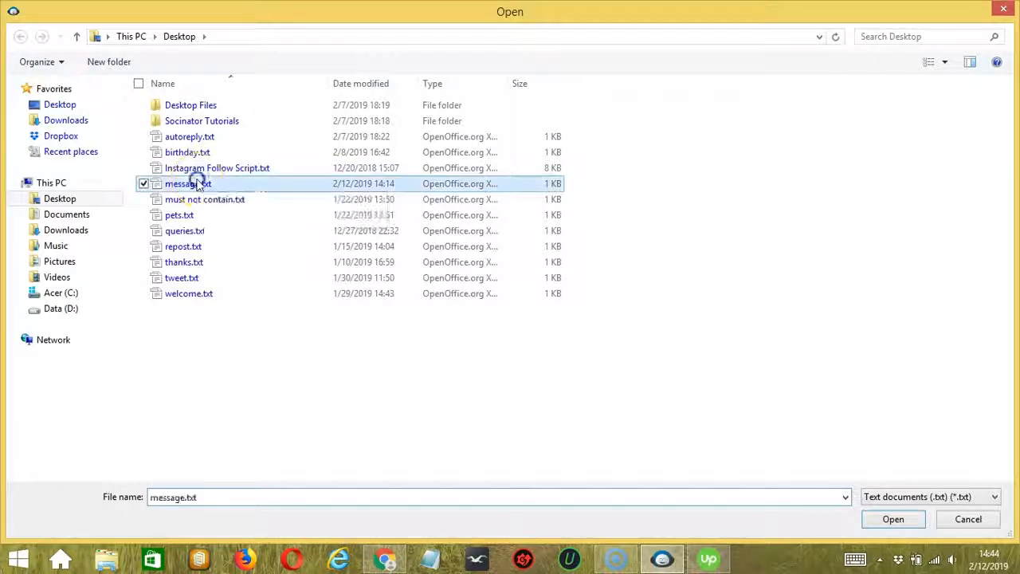
{"action": "left_click", "coordinate": [911, 519]}
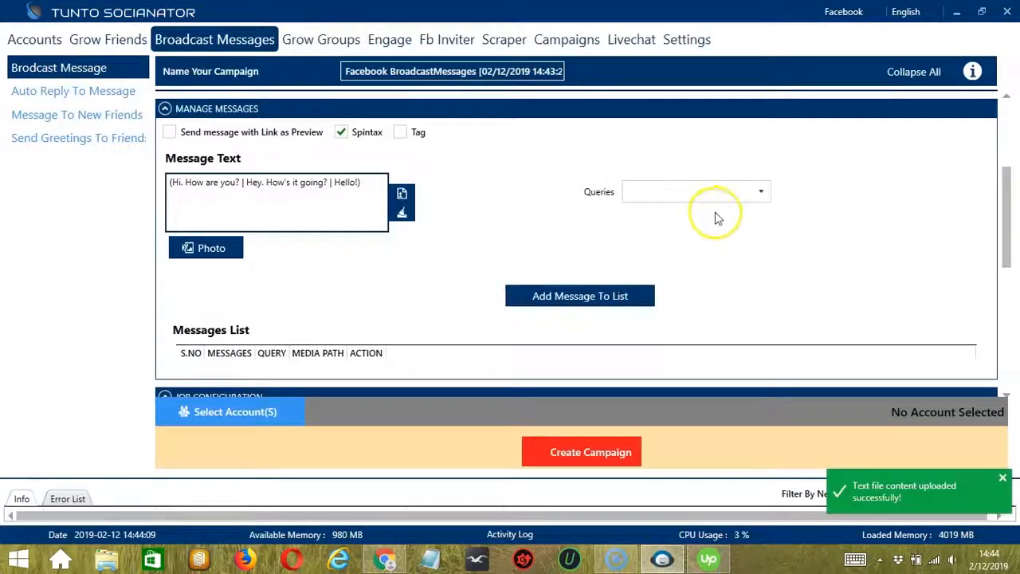
Assign the loaded message to all queries and add it to the messages list
{"action": "left_click", "coordinate": [745, 198]}
{"action": "left_click", "coordinate": [634, 208]}
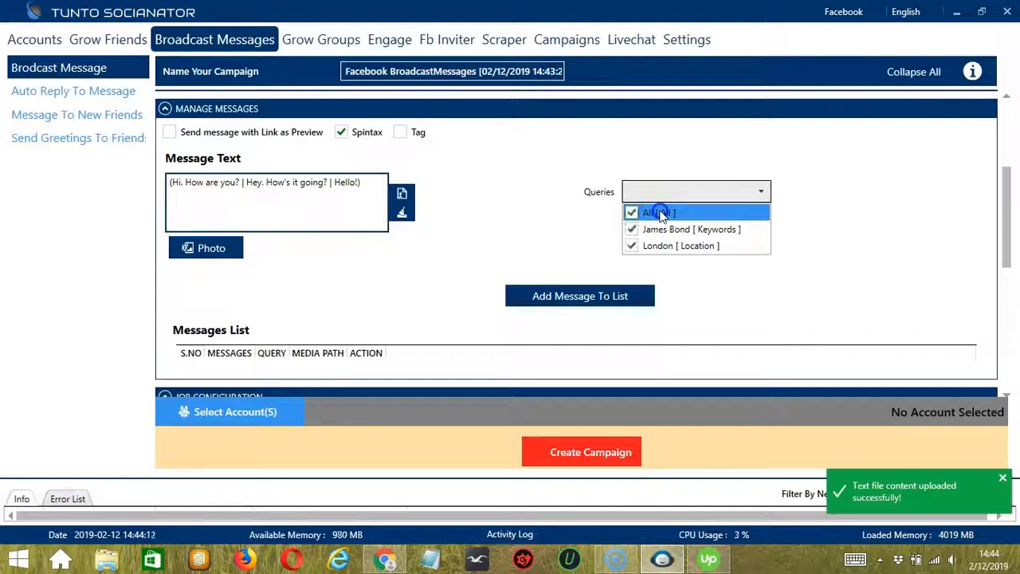
{"action": "left_click", "coordinate": [539, 230]}
{"action": "left_click", "coordinate": [648, 296]}
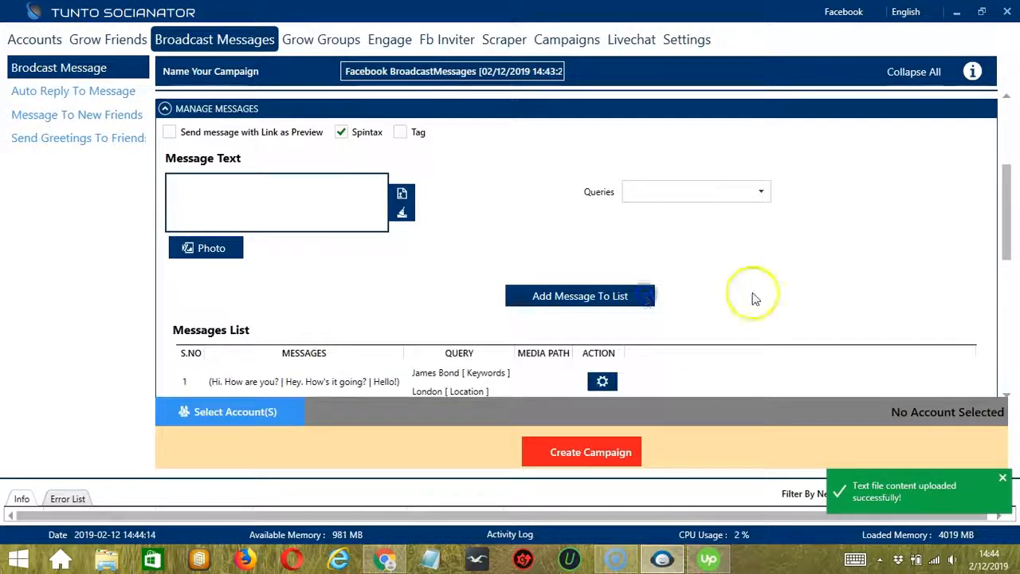
Enable the gender user filter for both Male and Female, and turn on skipping blacklisted users
{"action": "scroll", "coordinate": [753, 299], "scroll_direction": "down", "scroll_amount": 5}
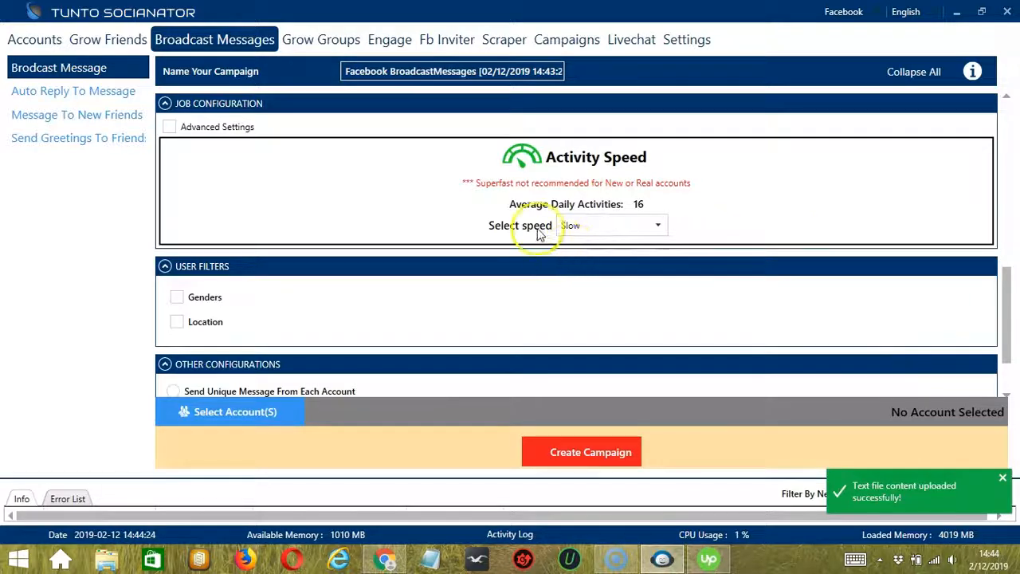
{"action": "left_click", "coordinate": [205, 299]}
{"action": "left_click", "coordinate": [200, 318]}
{"action": "left_click", "coordinate": [288, 318]}
{"action": "scroll", "coordinate": [398, 307], "scroll_direction": "down", "scroll_amount": 3}
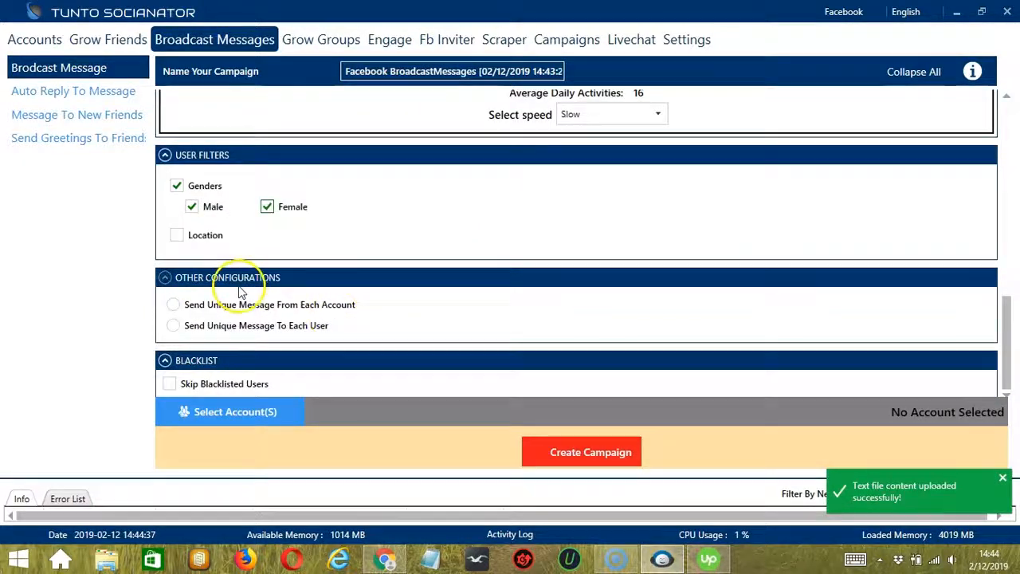
{"action": "left_click", "coordinate": [170, 383]}
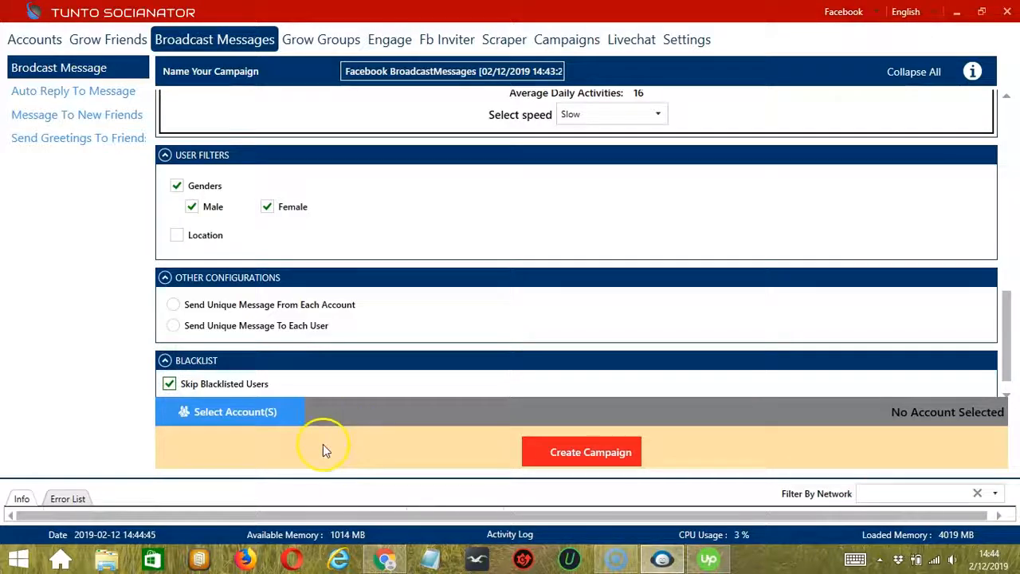
Select the listed Facebook account for the campaign and save the selection
{"action": "left_click", "coordinate": [305, 422]}
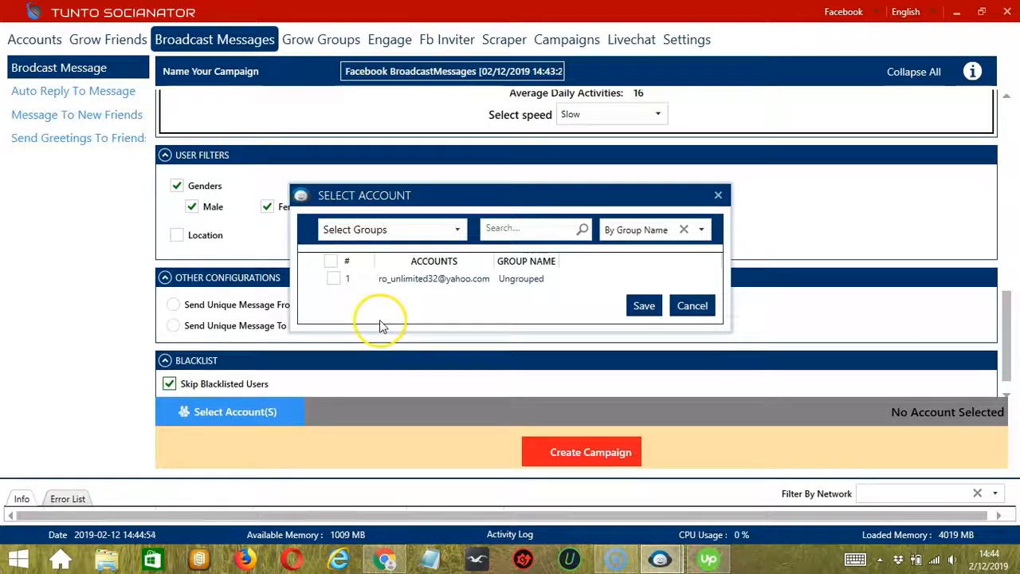
{"action": "left_click", "coordinate": [334, 279]}
{"action": "left_click", "coordinate": [644, 305]}
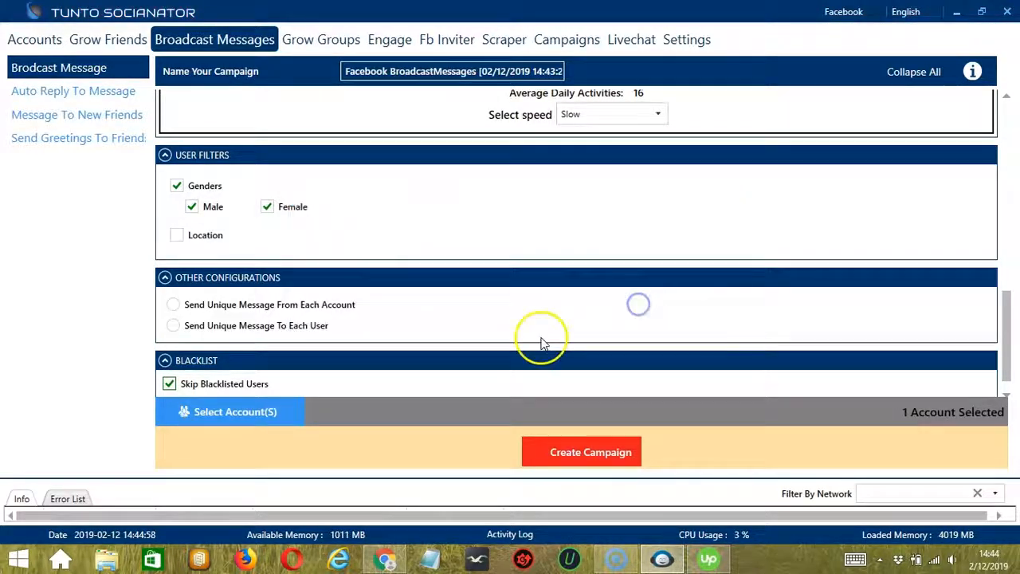
Create the campaign and agree to override the selected account's previous broadcast message settings
{"action": "left_click", "coordinate": [540, 455]}
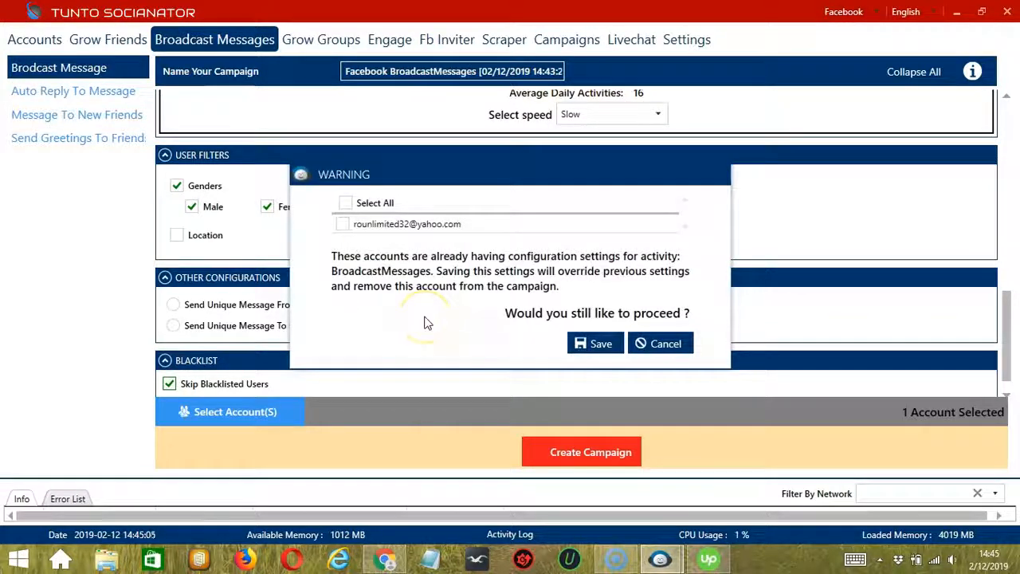
{"action": "left_click", "coordinate": [341, 224]}
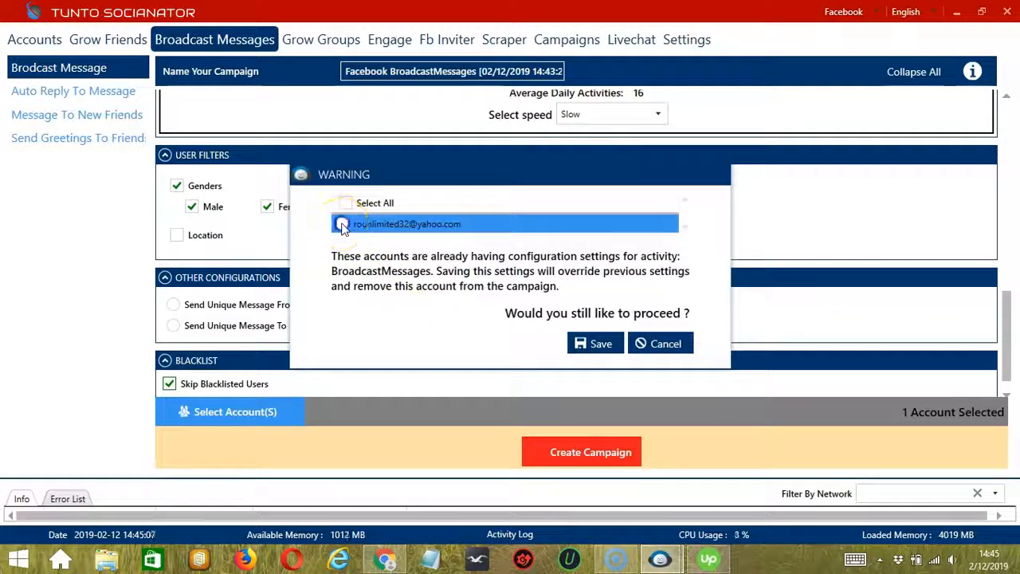
{"action": "left_click", "coordinate": [593, 342]}
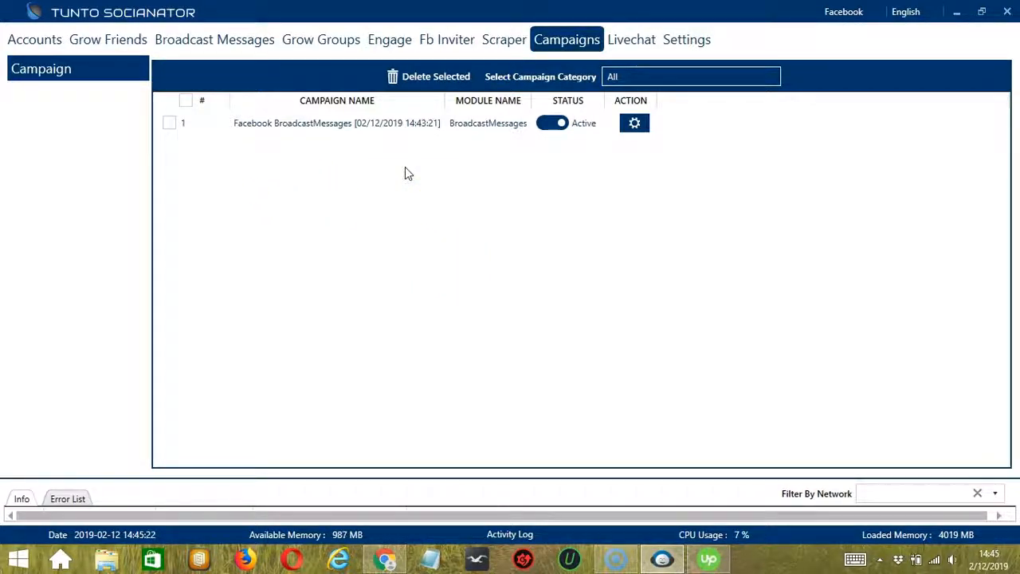
Pause the new Facebook broadcast message campaign and view the actions available for it
{"action": "left_click", "coordinate": [556, 125]}
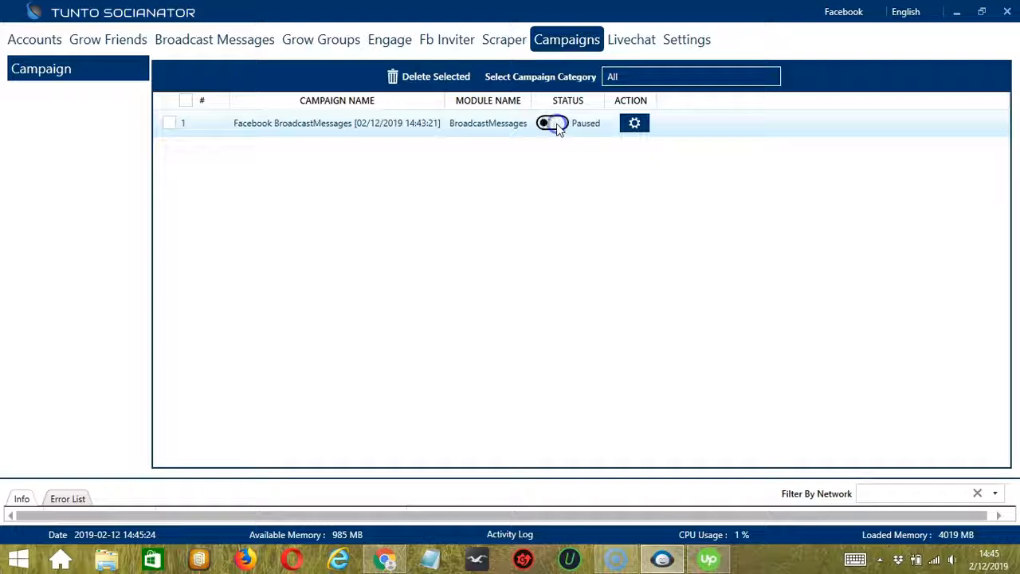
{"action": "left_click", "coordinate": [634, 125]}
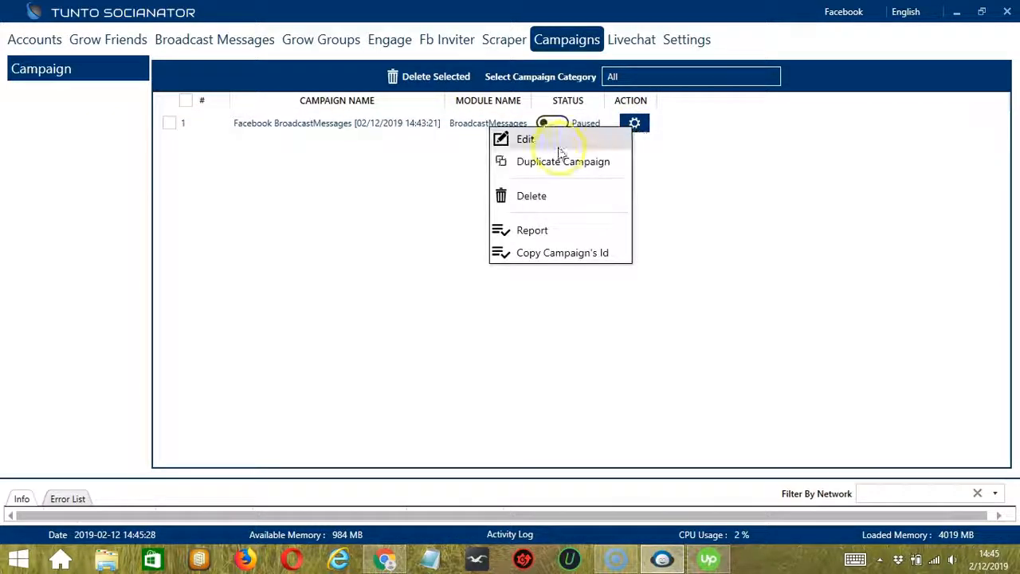
{"action": "left_click", "coordinate": [717, 187]}
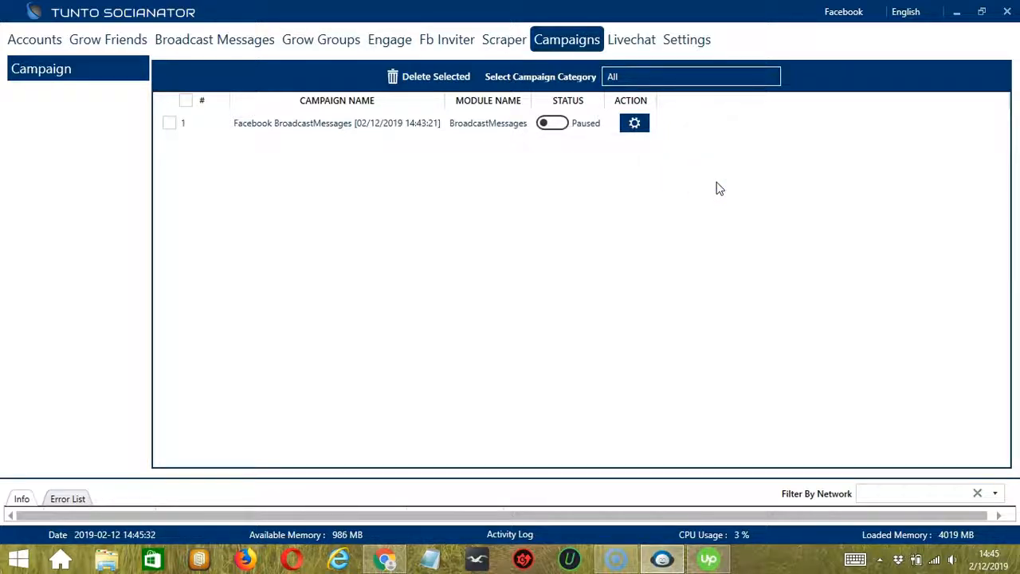